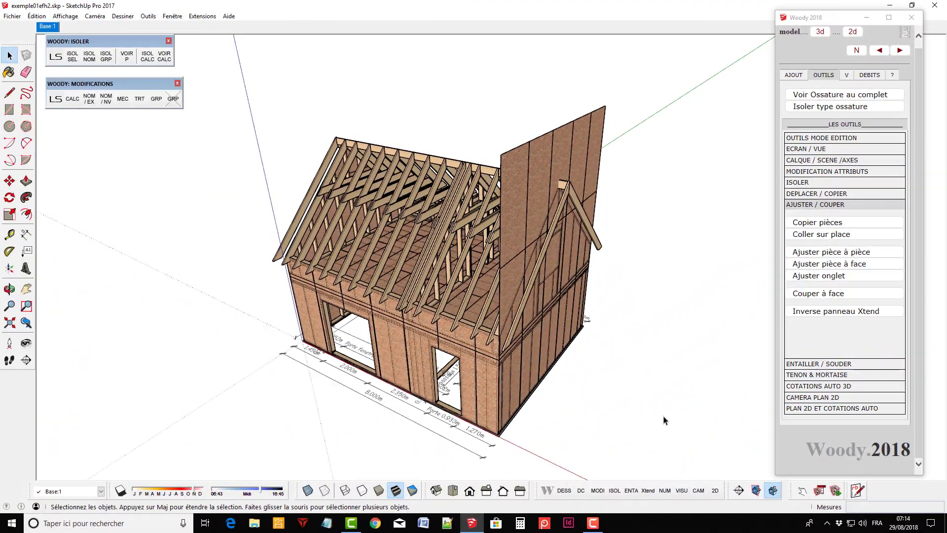
Trim the gable sheathing against the rafter face, cutting away the parts above the slope.
{"action": "middle_click_drag", "start_coordinate": [664, 419], "coordinate": [701, 378]}
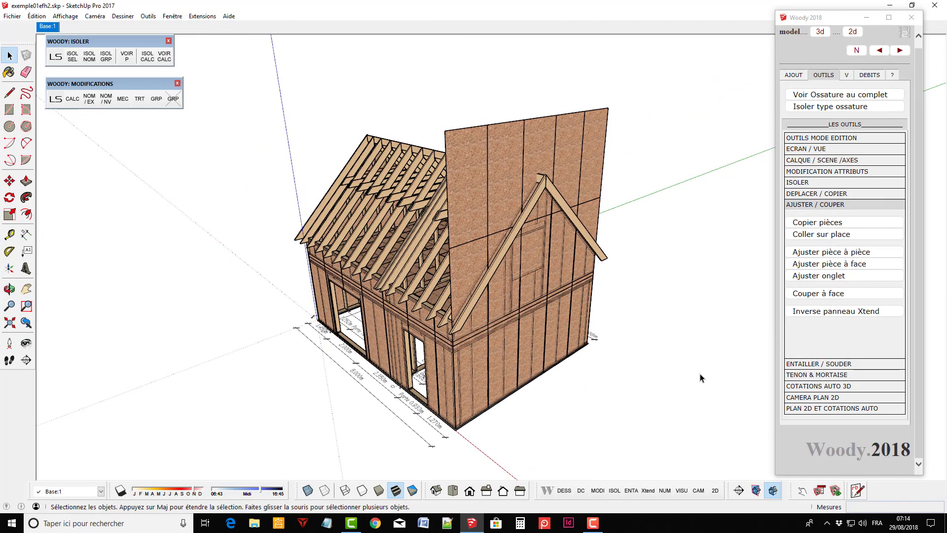
{"action": "left_click", "coordinate": [812, 295]}
{"action": "mouse_move", "coordinate": [677, 332]}
{"action": "middle_mouse_down"}
{"action": "mouse_move", "coordinate": [483, 289]}
{"action": "mouse_move", "coordinate": [437, 353]}
{"action": "mouse_move", "coordinate": [570, 260]}
{"action": "middle_mouse_up"}
{"action": "scroll", "coordinate": [484, 288], "scroll_direction": "up", "scroll_amount": 3}
{"action": "scroll", "coordinate": [484, 288], "scroll_direction": "up", "scroll_amount": 2}
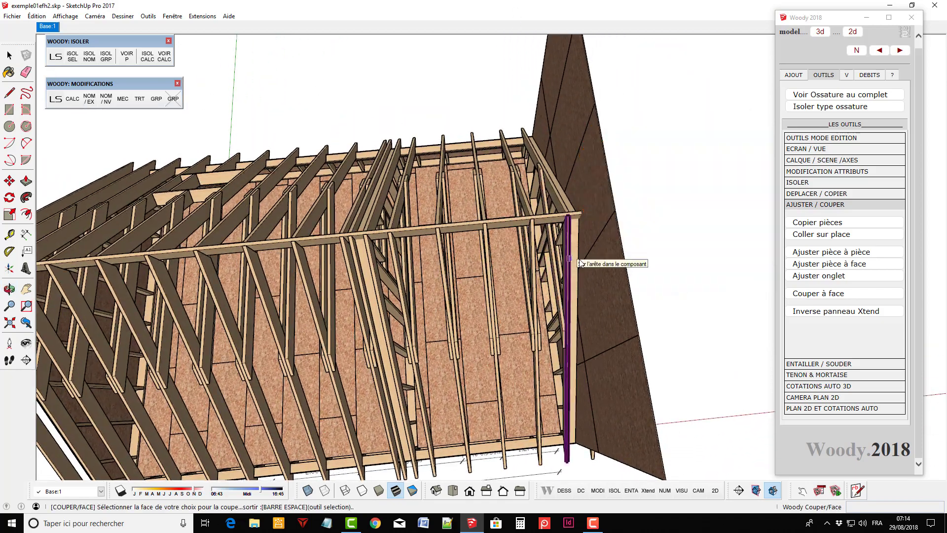
{"action": "scroll", "coordinate": [584, 260], "scroll_direction": "up", "scroll_amount": 2}
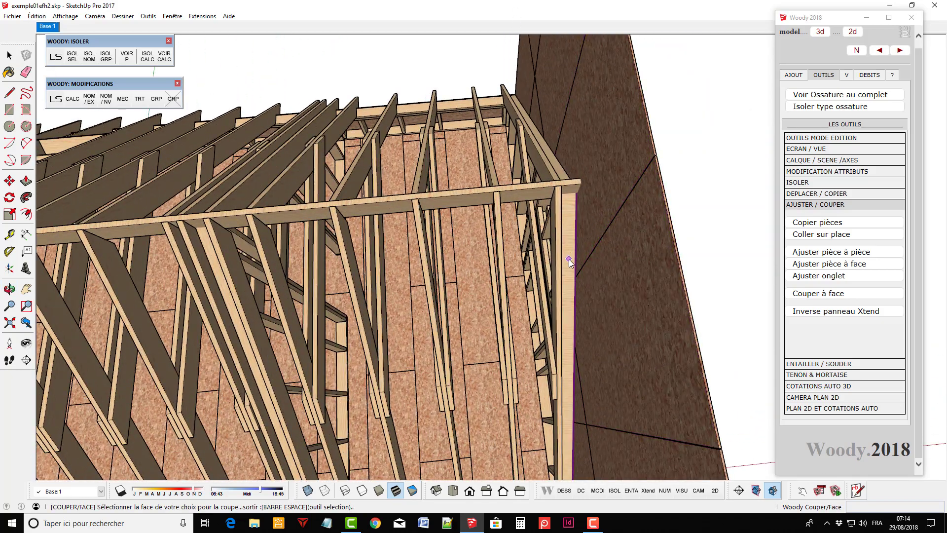
{"action": "left_click", "coordinate": [570, 259]}
{"action": "scroll", "coordinate": [436, 250], "scroll_direction": "down", "scroll_amount": 5}
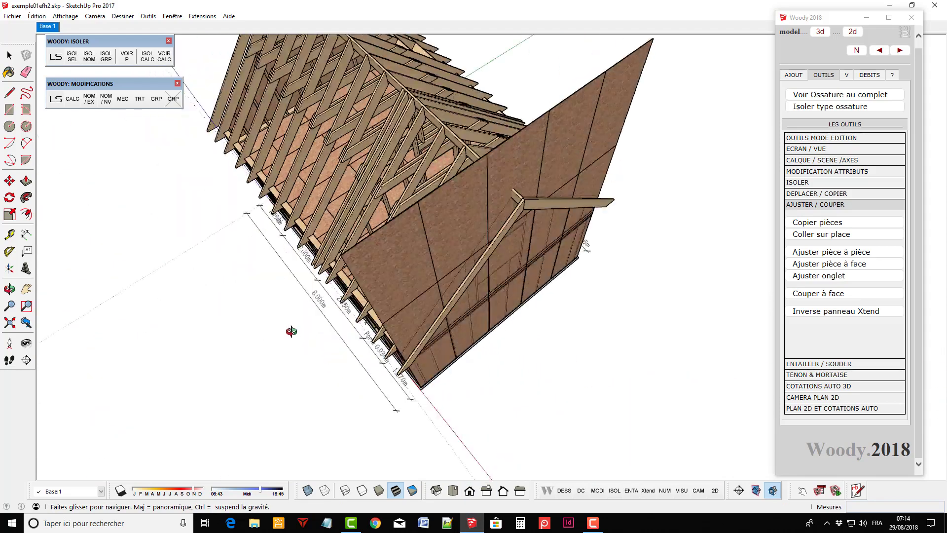
{"action": "mouse_move", "coordinate": [636, 412]}
{"action": "middle_mouse_down"}
{"action": "mouse_move", "coordinate": [279, 258]}
{"action": "mouse_move", "coordinate": [395, 304]}
{"action": "middle_mouse_up"}
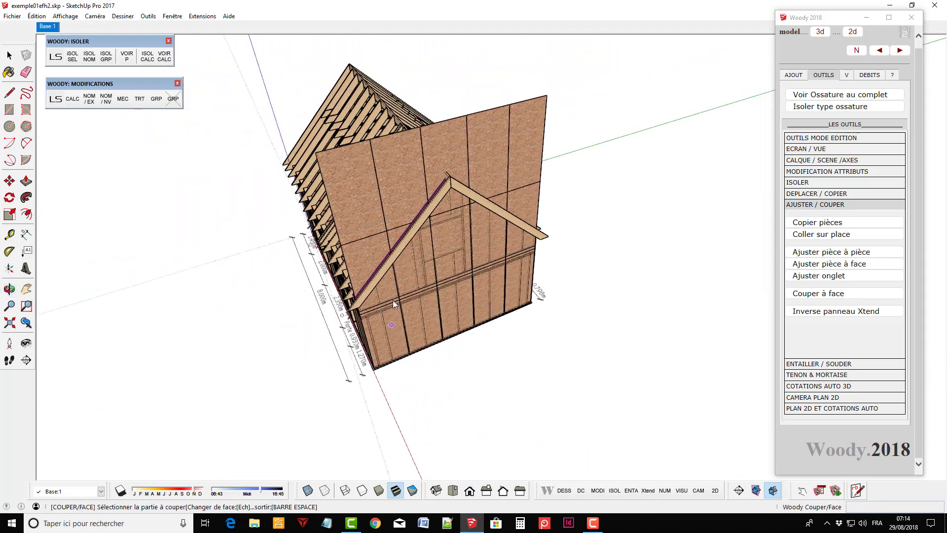
{"action": "left_click", "coordinate": [343, 170]}
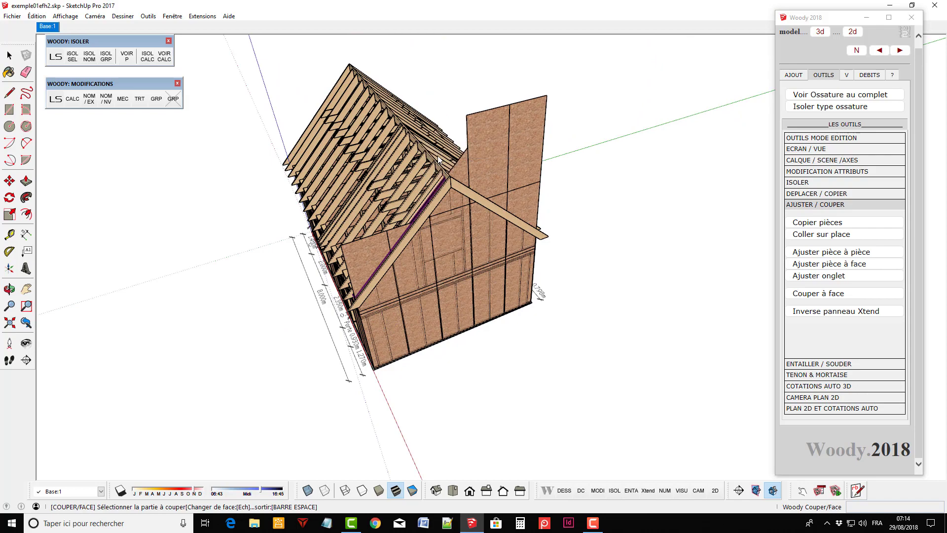
{"action": "scroll", "coordinate": [406, 227], "scroll_direction": "up", "scroll_amount": 2}
{"action": "scroll", "coordinate": [398, 242], "scroll_direction": "up", "scroll_amount": 2}
{"action": "left_click", "coordinate": [383, 239]}
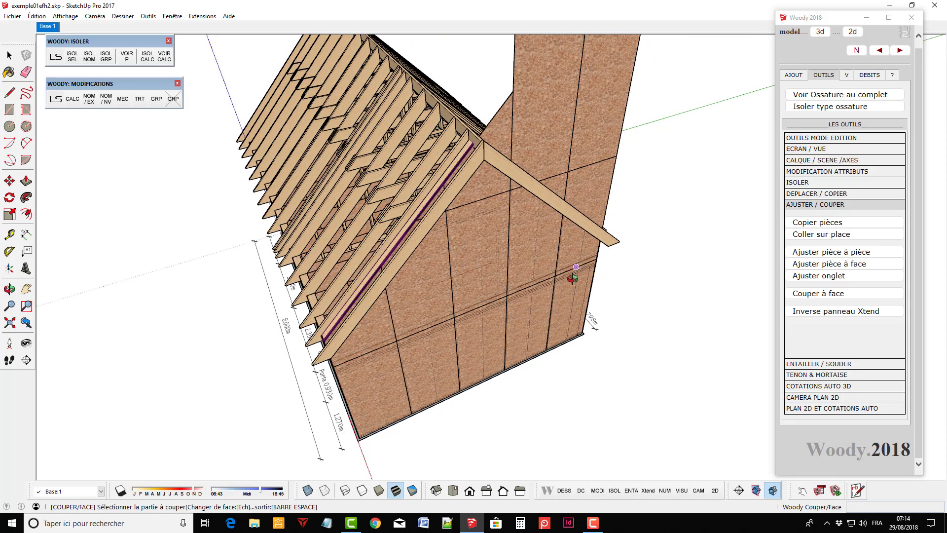
Use the wall face as the new cutting plane to remove the tall panel part, then exit.
{"action": "middle_click_drag", "start_coordinate": [573, 279], "coordinate": [160, 363]}
{"action": "middle_click_drag", "start_coordinate": [50, 268], "coordinate": [539, 172]}
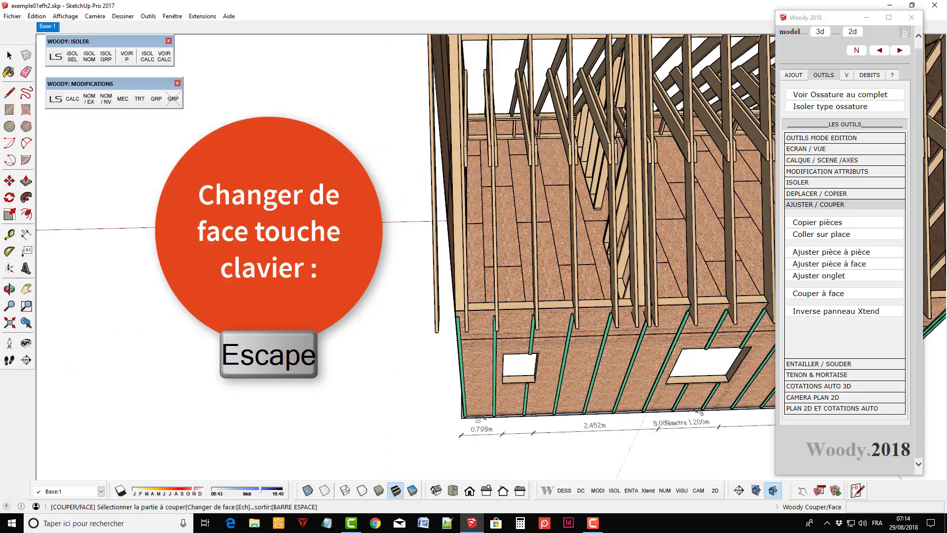
{"action": "key", "text": "Escape"}
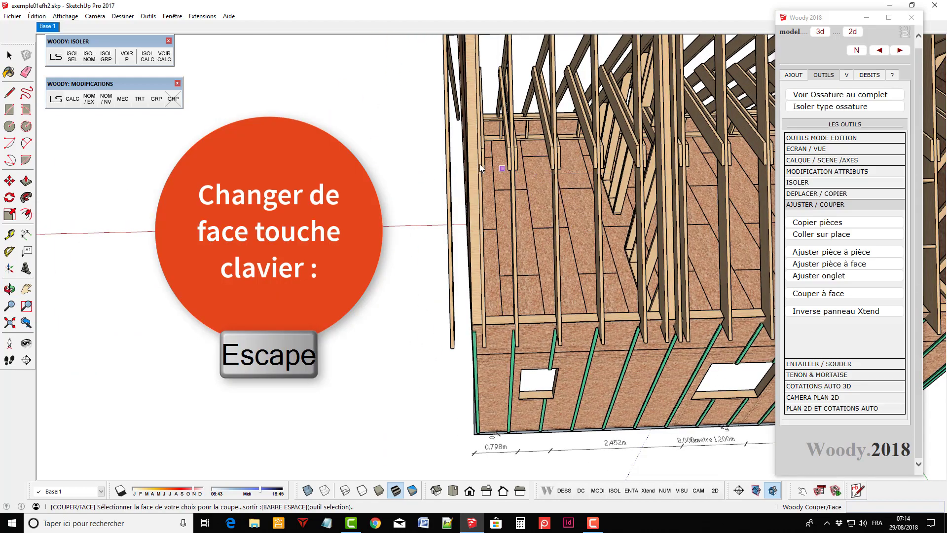
{"action": "scroll", "coordinate": [473, 185], "scroll_direction": "up", "scroll_amount": 2}
{"action": "scroll", "coordinate": [471, 188], "scroll_direction": "up", "scroll_amount": 2}
{"action": "scroll", "coordinate": [470, 189], "scroll_direction": "up", "scroll_amount": 2}
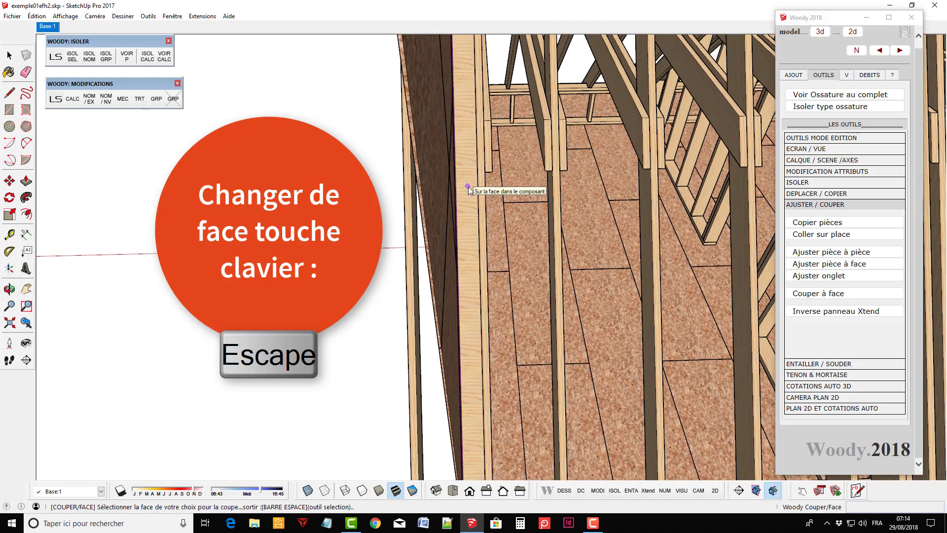
{"action": "left_click", "coordinate": [470, 189]}
{"action": "scroll", "coordinate": [470, 188], "scroll_direction": "down", "scroll_amount": 5}
{"action": "middle_click_drag", "start_coordinate": [444, 275], "coordinate": [447, 310]}
{"action": "scroll", "coordinate": [447, 310], "scroll_direction": "down", "scroll_amount": 5}
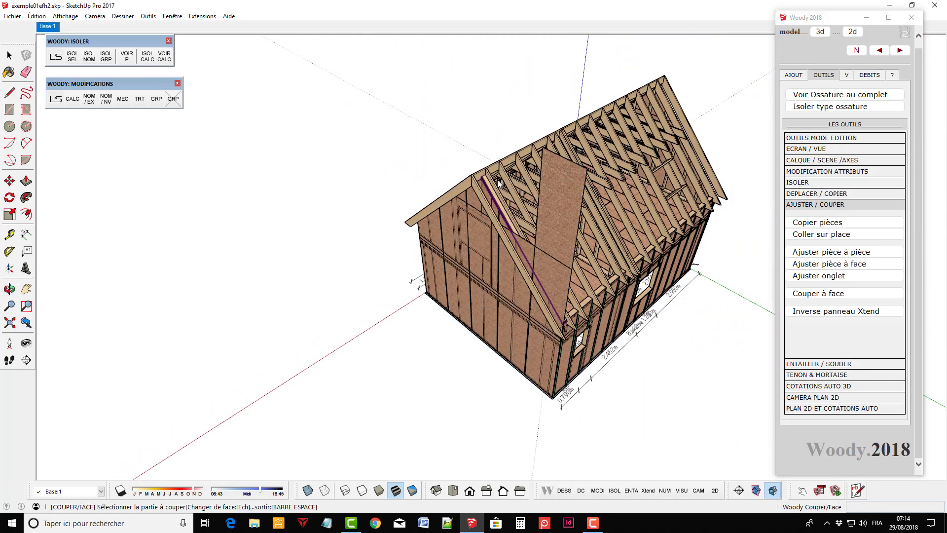
{"action": "left_click", "coordinate": [556, 223]}
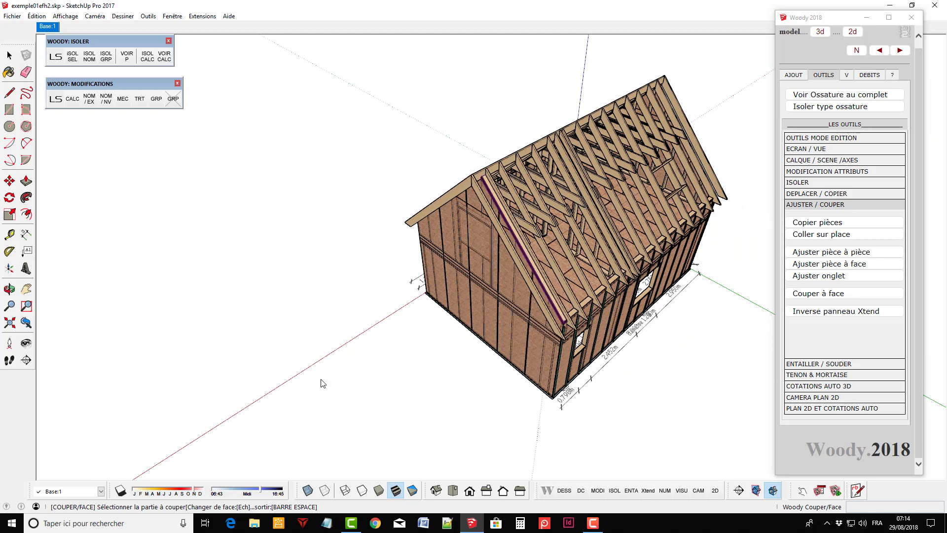
{"action": "key", "text": "space"}
{"action": "mouse_move", "coordinate": [334, 357]}
{"action": "middle_mouse_down"}
{"action": "mouse_move", "coordinate": [744, 351]}
{"action": "mouse_move", "coordinate": [626, 306]}
{"action": "middle_mouse_up"}
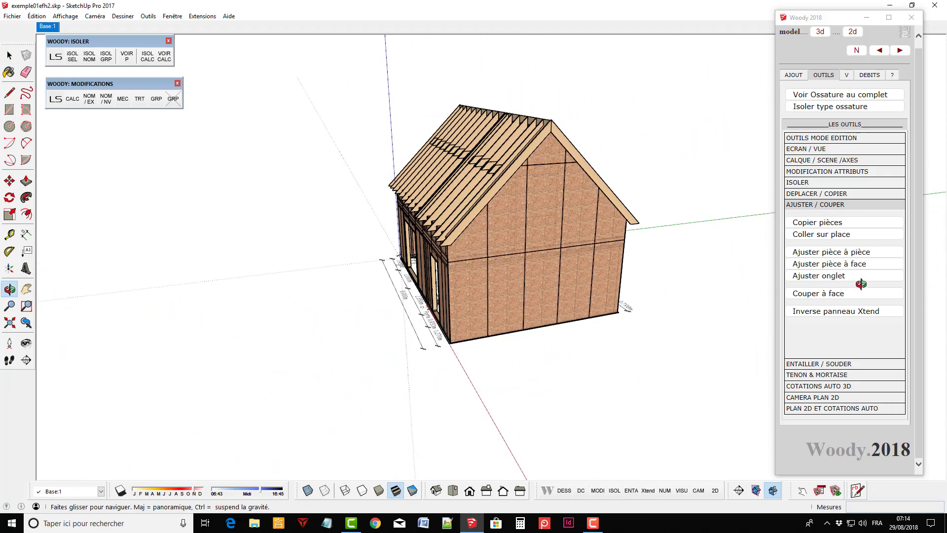
Isolate the 'bois ossature' pieces by name with ISOL NOM, then zoom in on the gable.
{"action": "scroll", "coordinate": [571, 153], "scroll_direction": "up", "scroll_amount": 3}
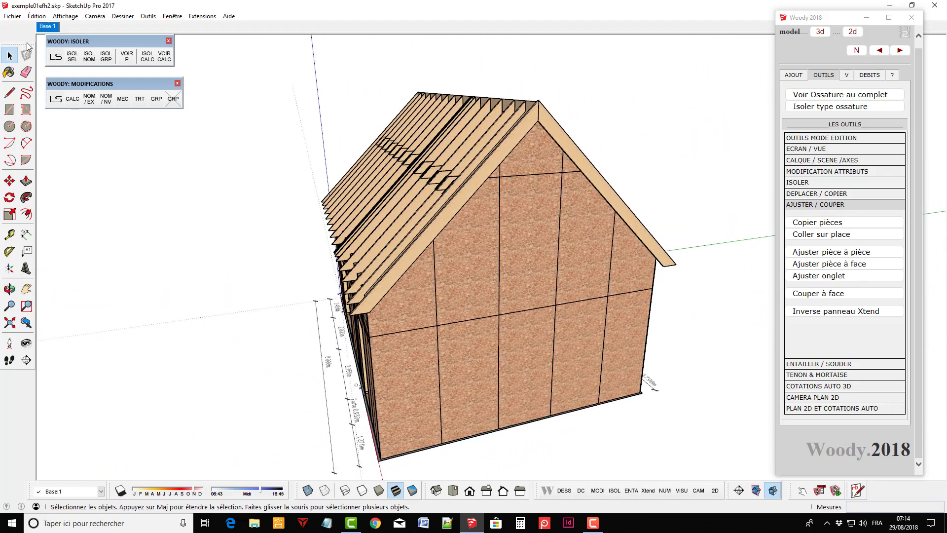
{"action": "left_click", "coordinate": [89, 56]}
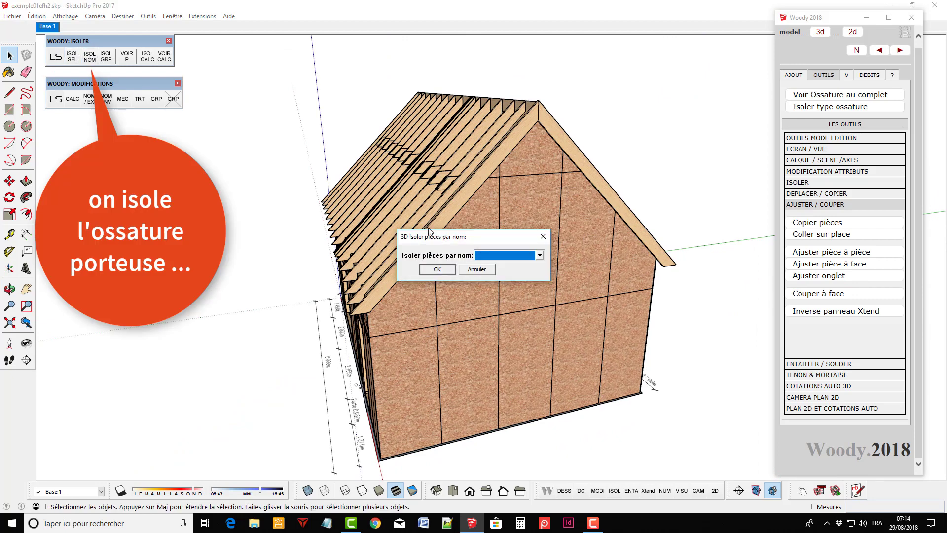
{"action": "left_click", "coordinate": [541, 255]}
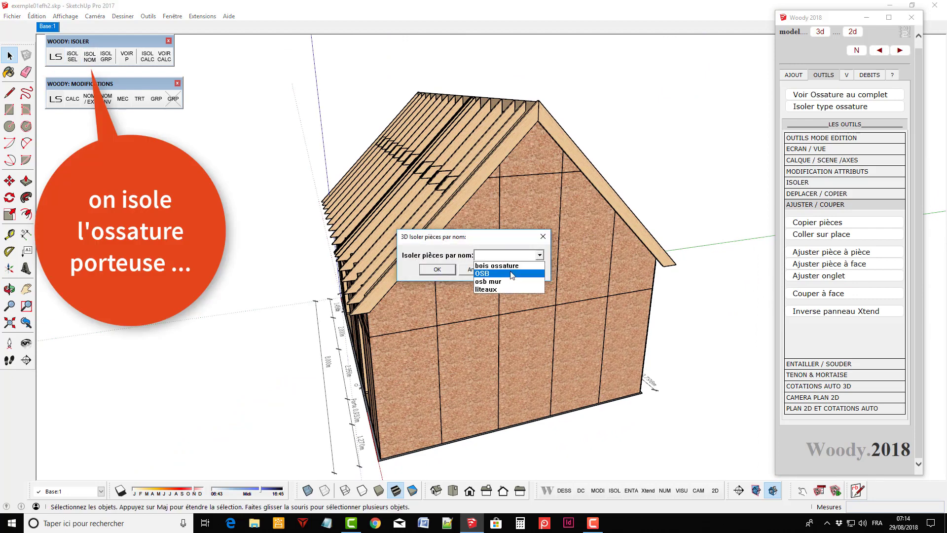
{"action": "left_click", "coordinate": [513, 265]}
{"action": "left_click", "coordinate": [437, 269]}
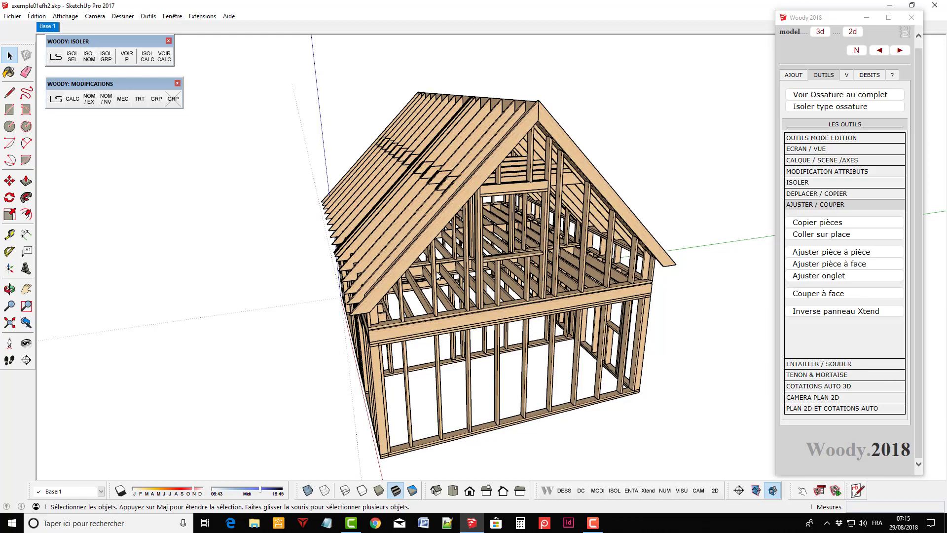
{"action": "scroll", "coordinate": [592, 233], "scroll_direction": "up", "scroll_amount": 3}
{"action": "middle_click_drag", "start_coordinate": [592, 233], "coordinate": [344, 180]}
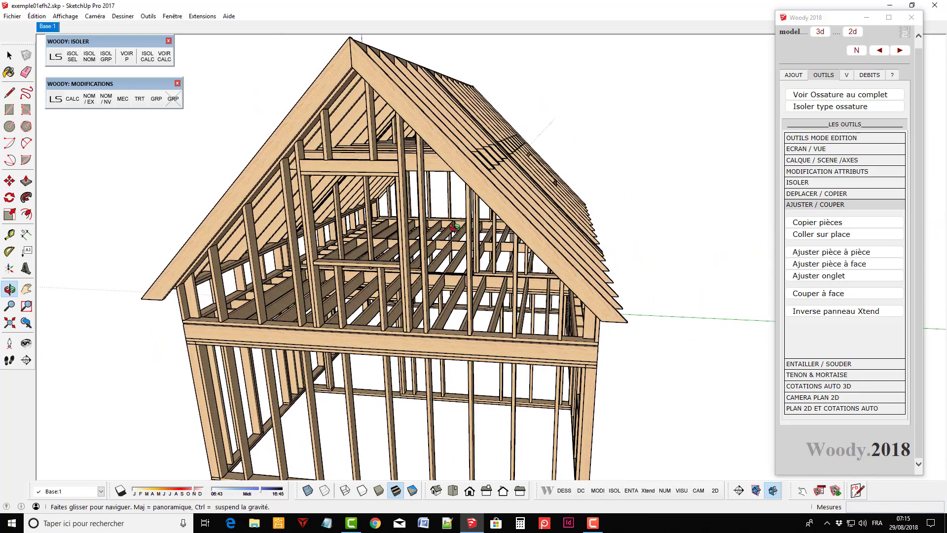
{"action": "scroll", "coordinate": [290, 170], "scroll_direction": "up", "scroll_amount": 3}
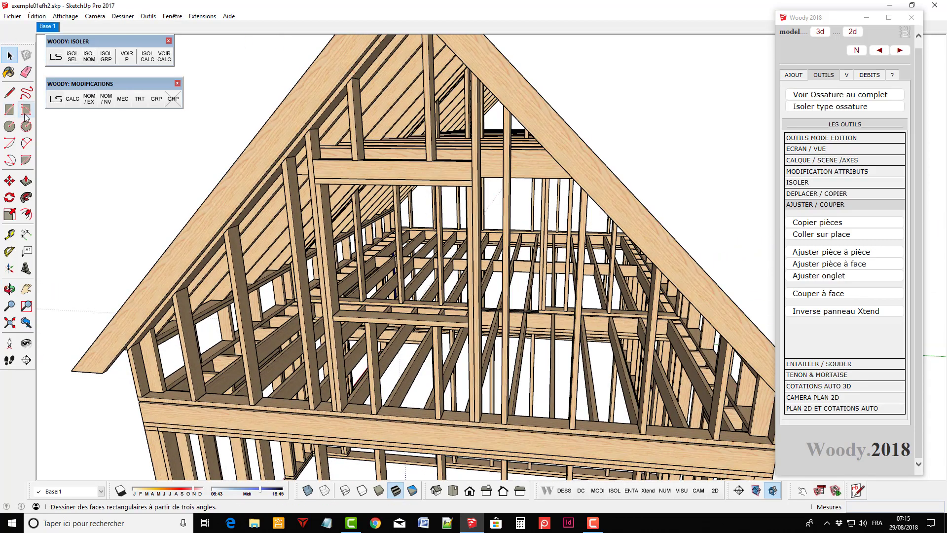
{"action": "left_click", "coordinate": [9, 109]}
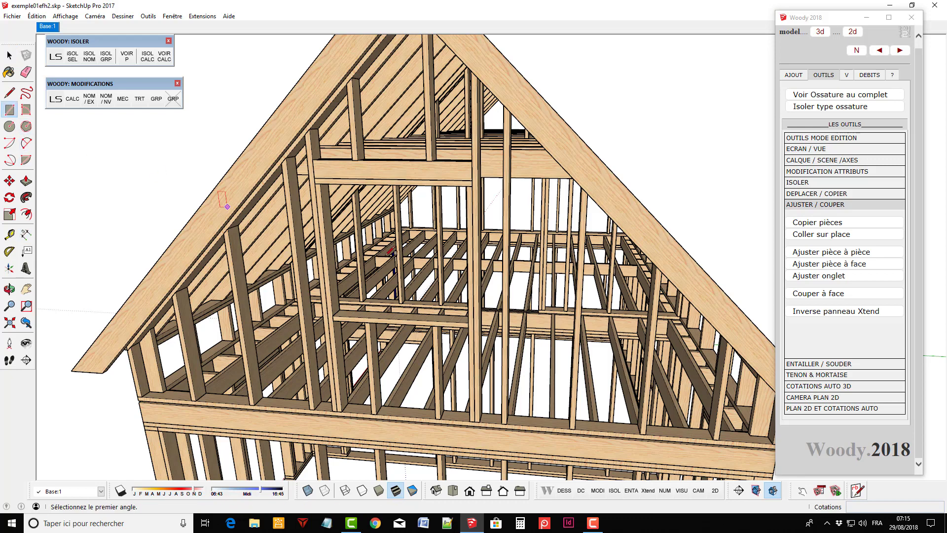
{"action": "scroll", "coordinate": [316, 178], "scroll_direction": "up", "scroll_amount": 2}
{"action": "scroll", "coordinate": [309, 167], "scroll_direction": "up", "scroll_amount": 1}
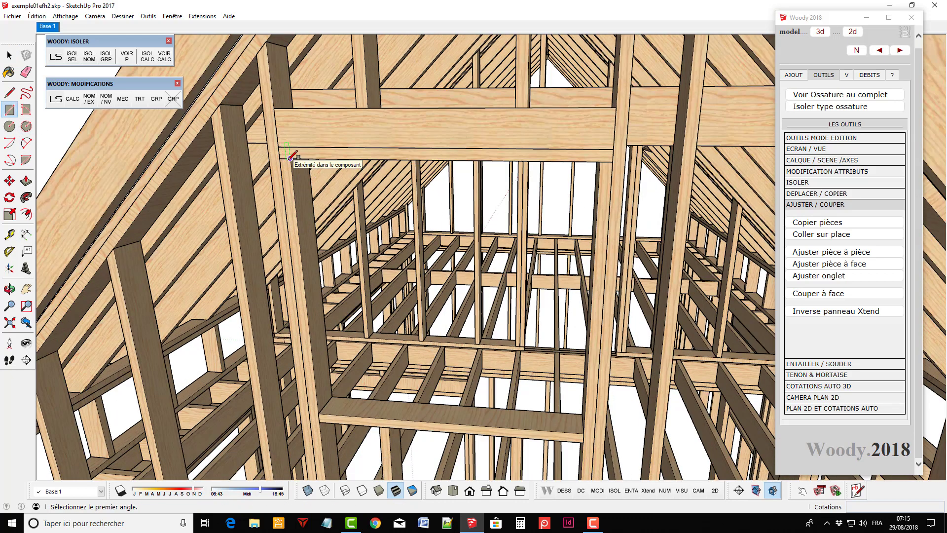
{"action": "left_click", "coordinate": [290, 158]}
{"action": "left_click", "coordinate": [584, 433]}
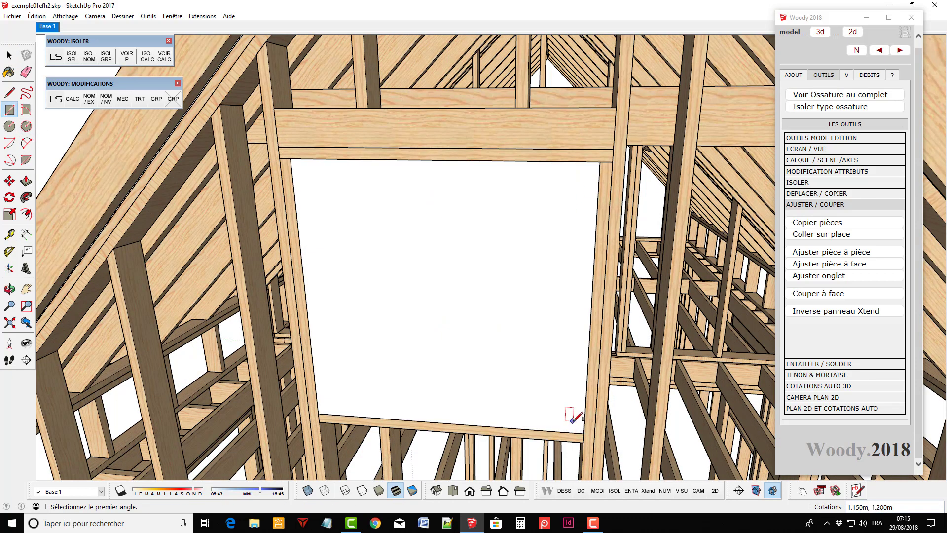
{"action": "scroll", "coordinate": [572, 414], "scroll_direction": "down", "scroll_amount": 3}
{"action": "scroll", "coordinate": [572, 409], "scroll_direction": "down", "scroll_amount": 3}
{"action": "scroll", "coordinate": [548, 365], "scroll_direction": "down", "scroll_amount": 2}
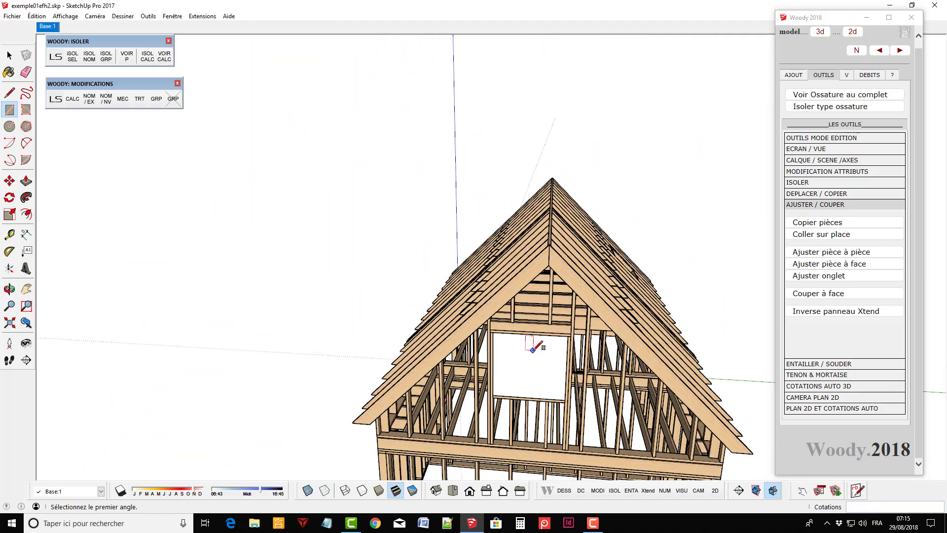
{"action": "key", "text": "p"}
{"action": "left_click", "coordinate": [538, 374]}
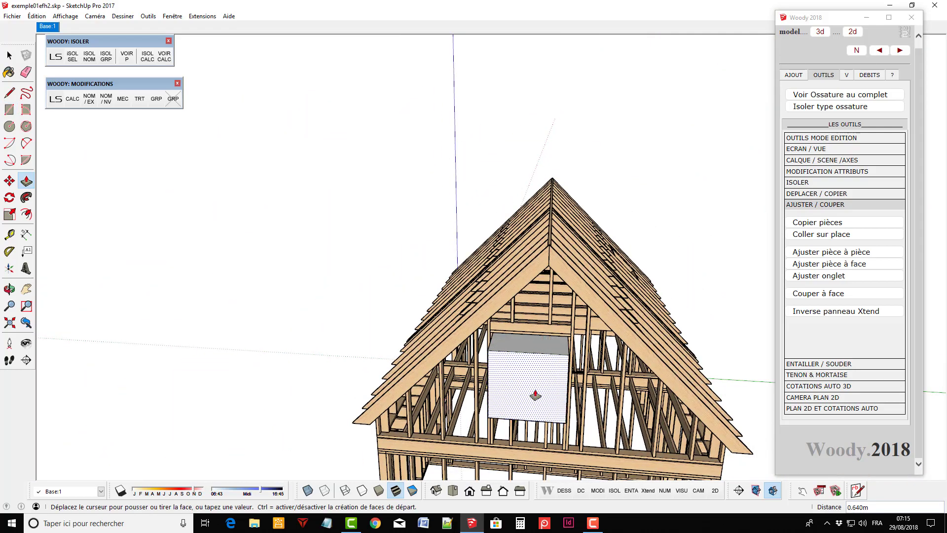
{"action": "left_click", "coordinate": [536, 395]}
{"action": "key", "text": "space"}
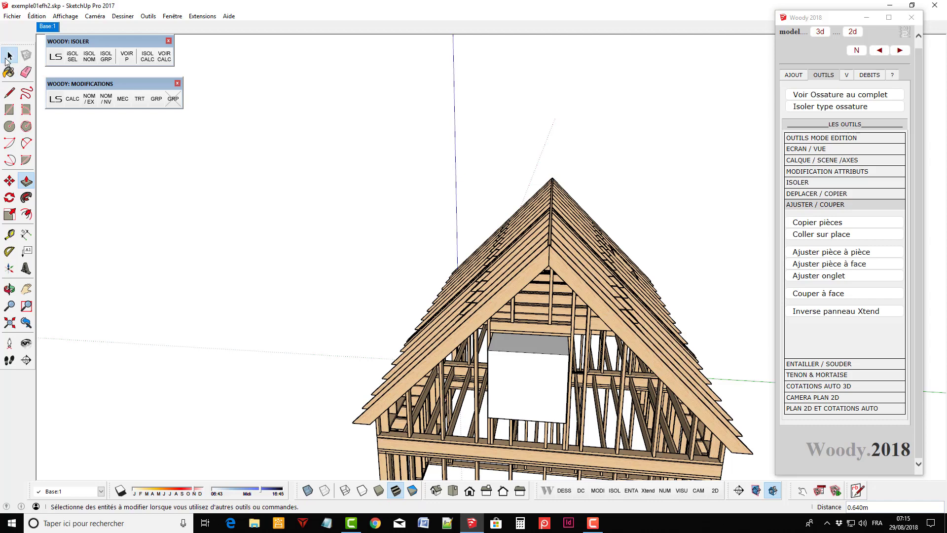
{"action": "triple_click", "coordinate": [532, 375]}
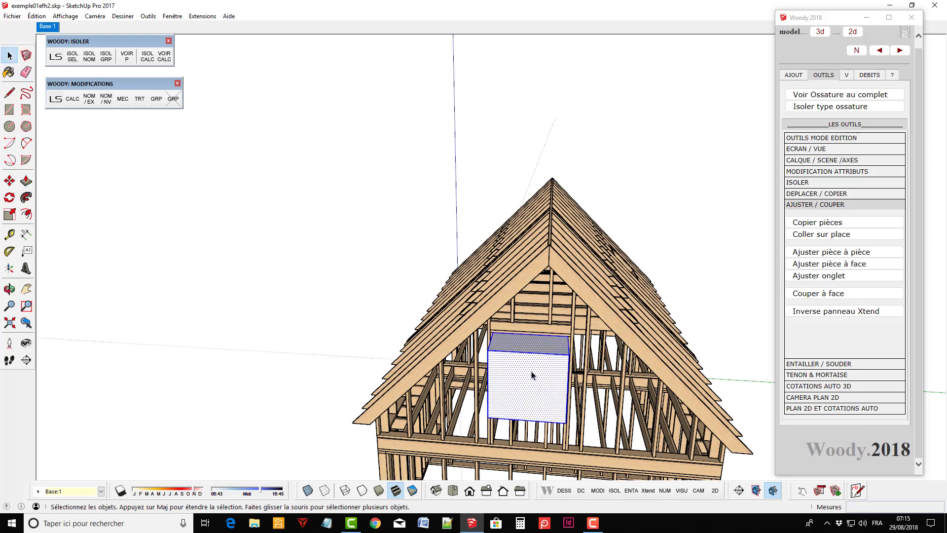
{"action": "right_click", "coordinate": [532, 374]}
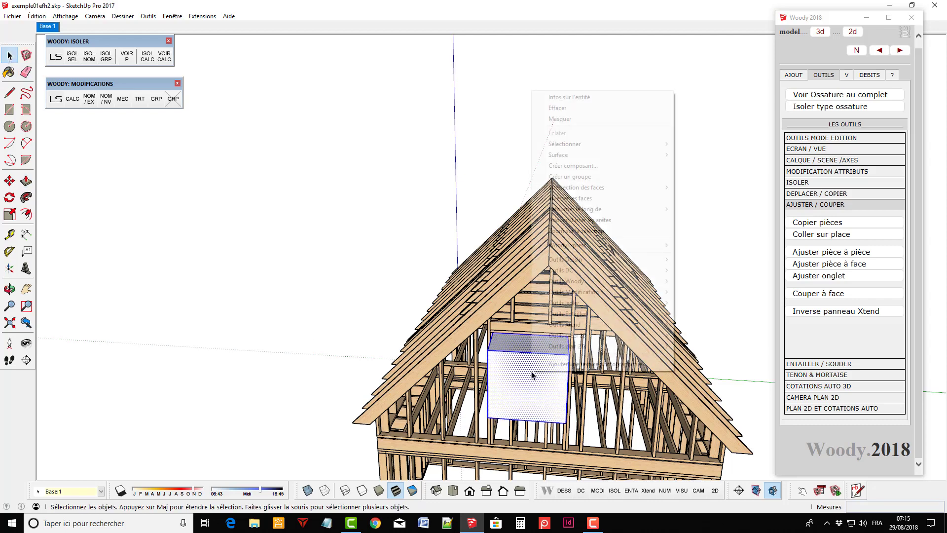
{"action": "left_click", "coordinate": [603, 176]}
{"action": "middle_click_drag", "start_coordinate": [602, 184], "coordinate": [486, 311]}
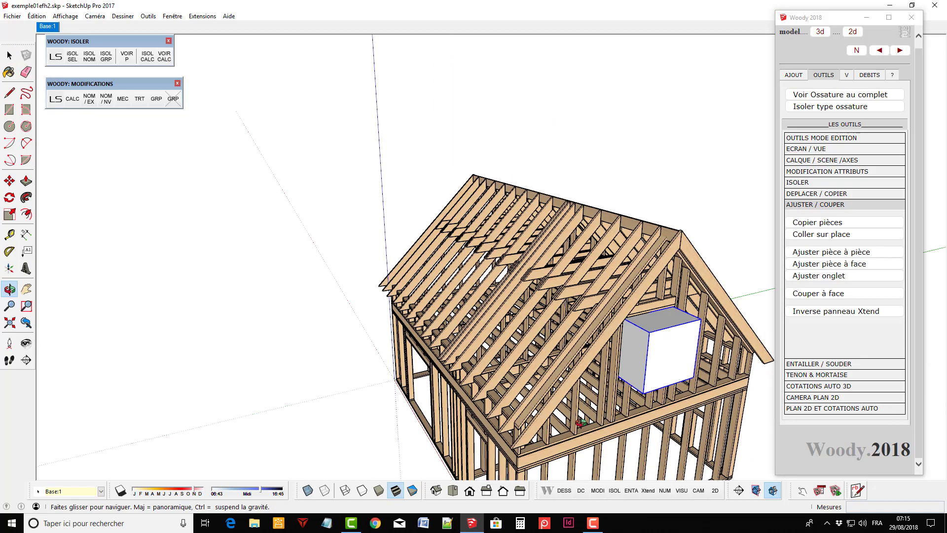
{"action": "scroll", "coordinate": [748, 432], "scroll_direction": "up", "scroll_amount": 3}
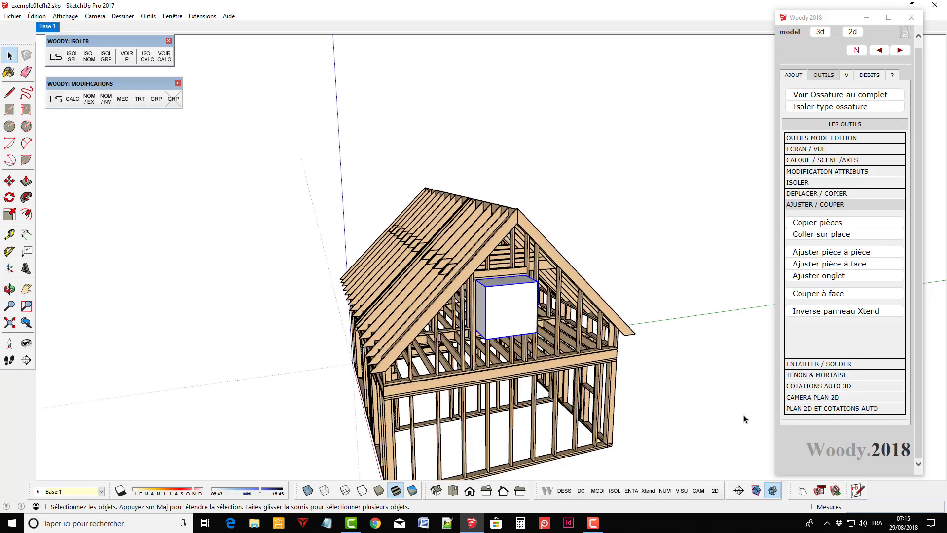
Show all pieces and notch the gable sheathing with Entailler et conserver using the window box.
{"action": "left_click", "coordinate": [126, 59]}
{"action": "scroll", "coordinate": [610, 237], "scroll_direction": "up", "scroll_amount": 2}
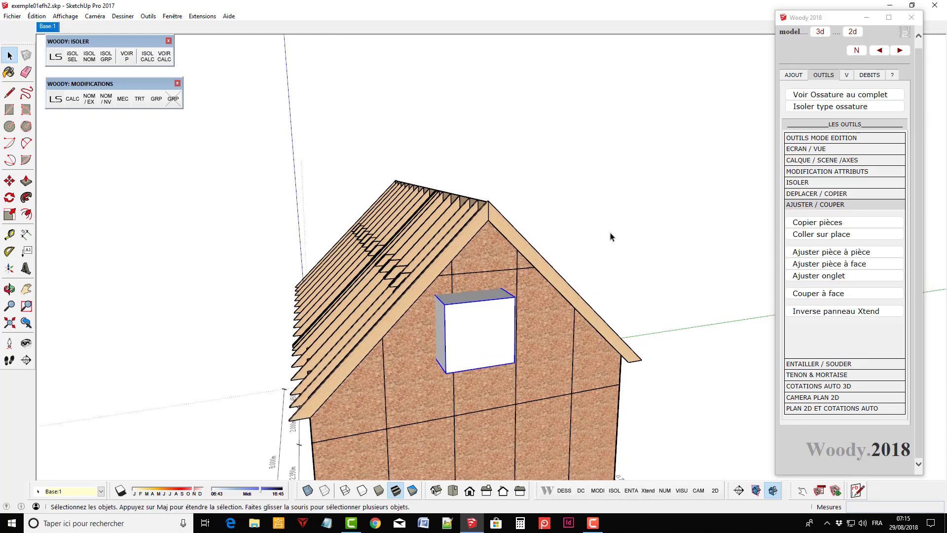
{"action": "left_click", "coordinate": [829, 366]}
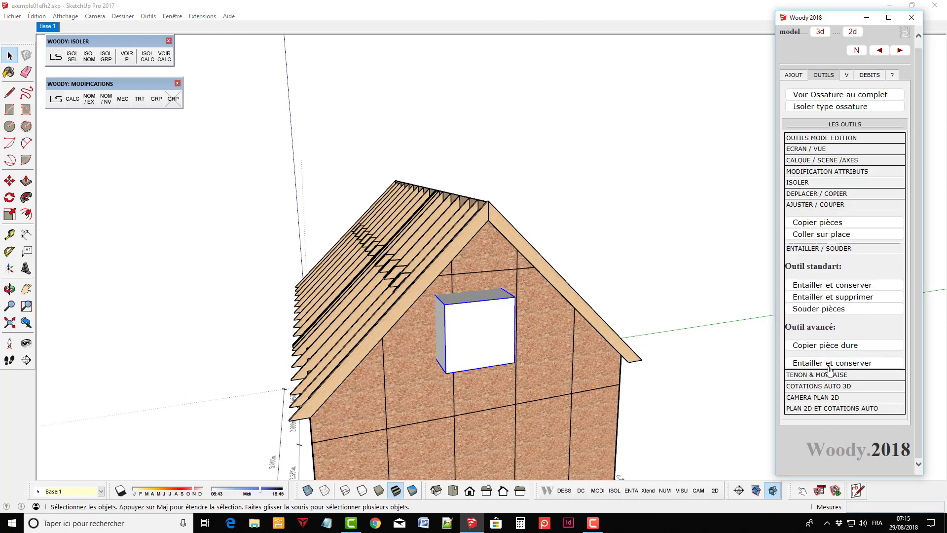
{"action": "left_click", "coordinate": [821, 257]}
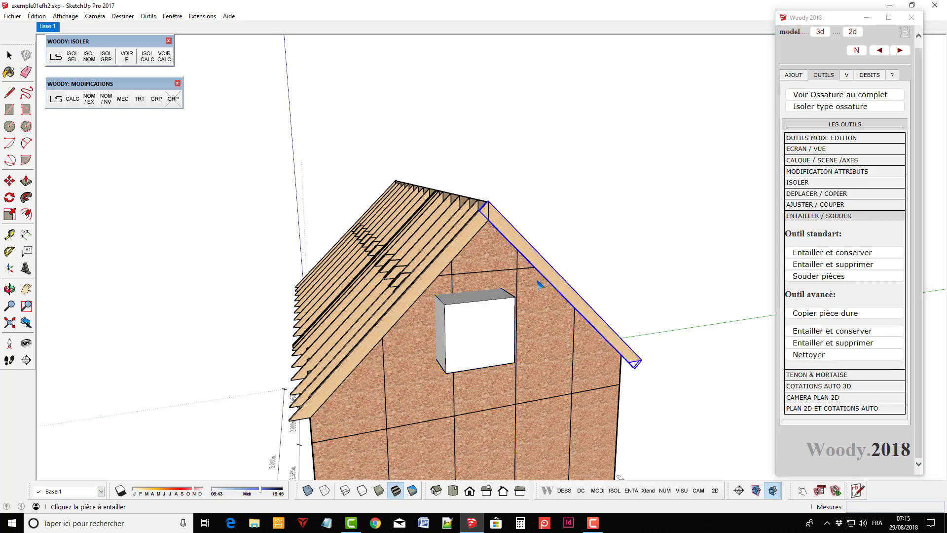
{"action": "scroll", "coordinate": [508, 292], "scroll_direction": "up", "scroll_amount": 3}
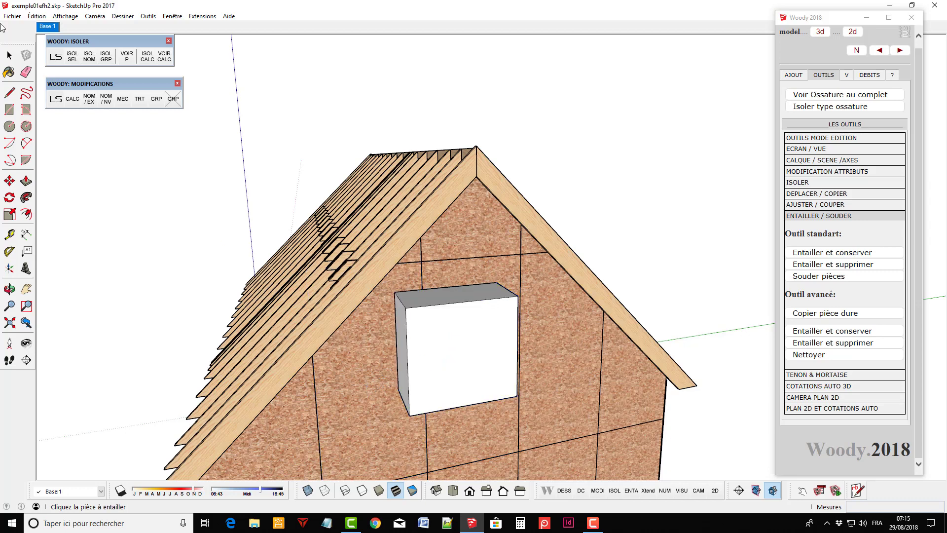
Delete the white window box with Effacer and inspect the new opening.
{"action": "left_click", "coordinate": [10, 55]}
{"action": "right_click", "coordinate": [477, 339]}
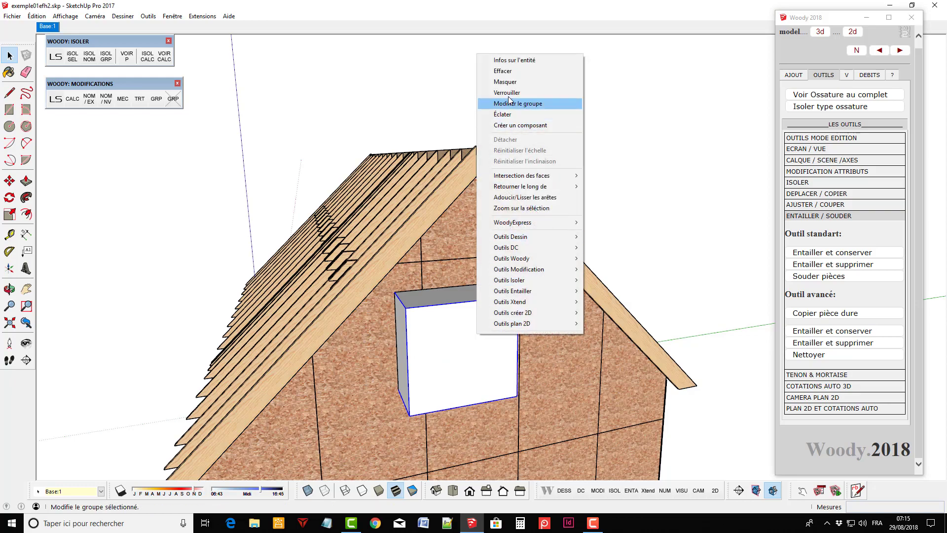
{"action": "left_click", "coordinate": [506, 76]}
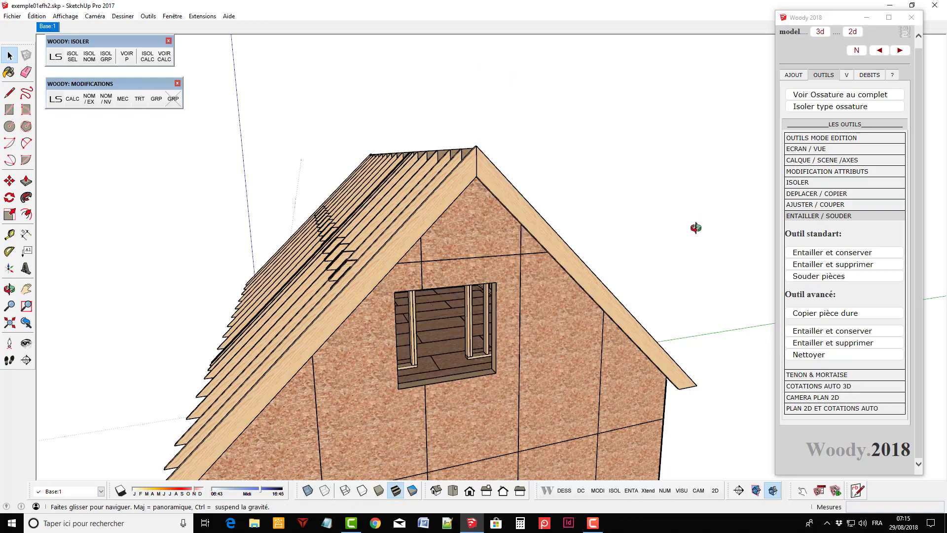
{"action": "mouse_move", "coordinate": [696, 225]}
{"action": "middle_mouse_down"}
{"action": "mouse_move", "coordinate": [366, 294]}
{"action": "mouse_move", "coordinate": [290, 289]}
{"action": "middle_mouse_up"}
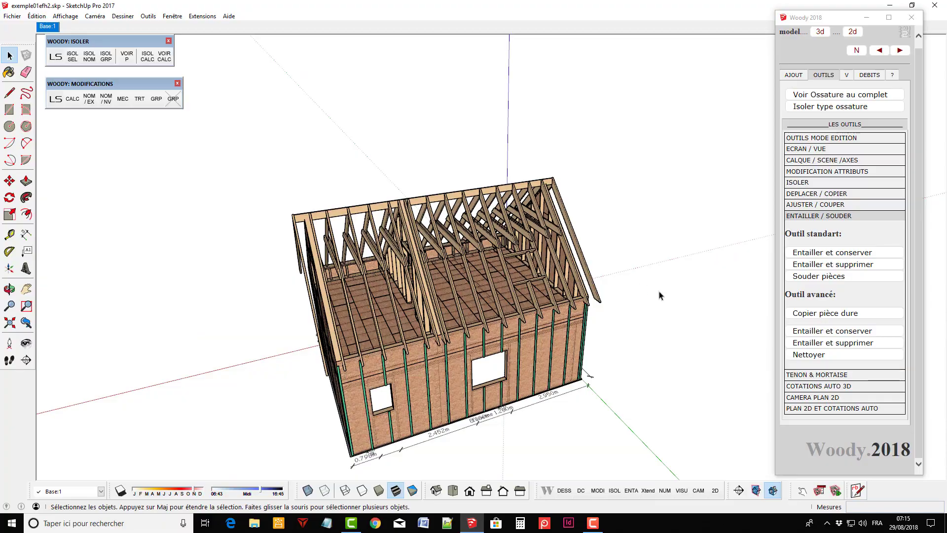
Add a 90x45 Plancher board at 0.400m spacing on the wall top, picking two front corners and depth.
{"action": "middle_click_drag", "start_coordinate": [659, 295], "coordinate": [313, 308]}
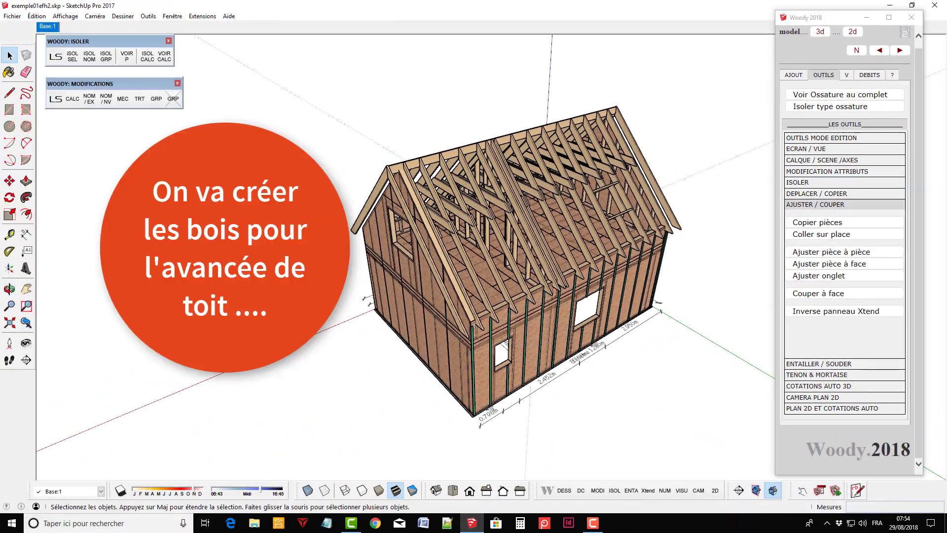
{"action": "scroll", "coordinate": [803, 125], "scroll_direction": "up", "scroll_amount": 1}
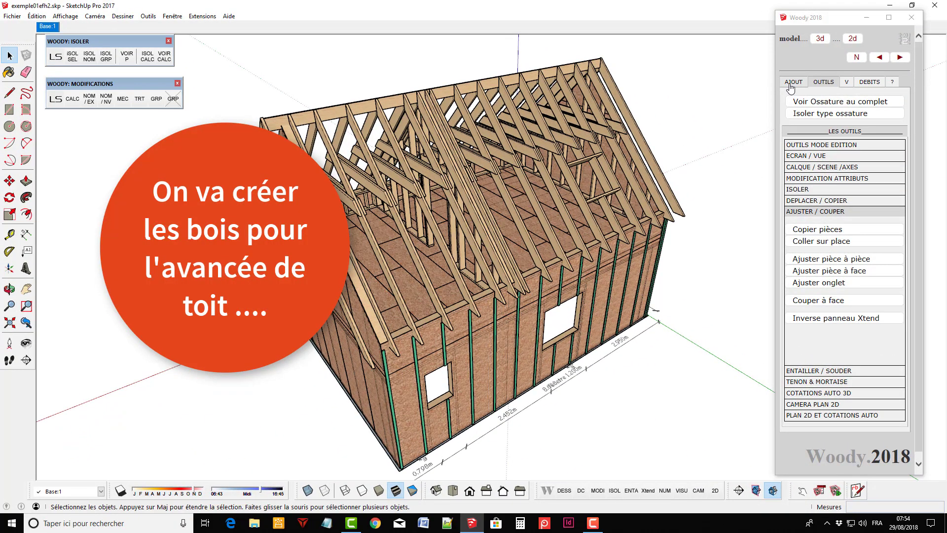
{"action": "left_click", "coordinate": [793, 82]}
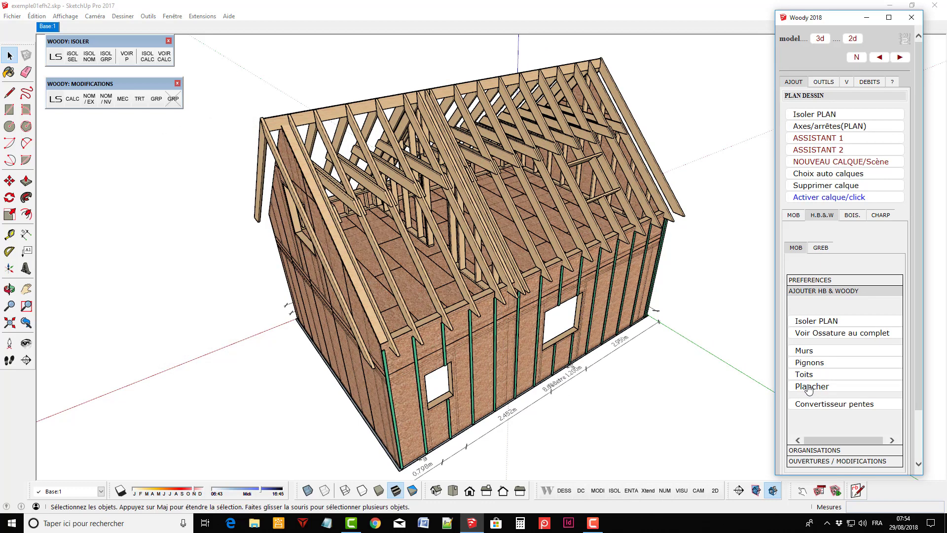
{"action": "left_click", "coordinate": [809, 387]}
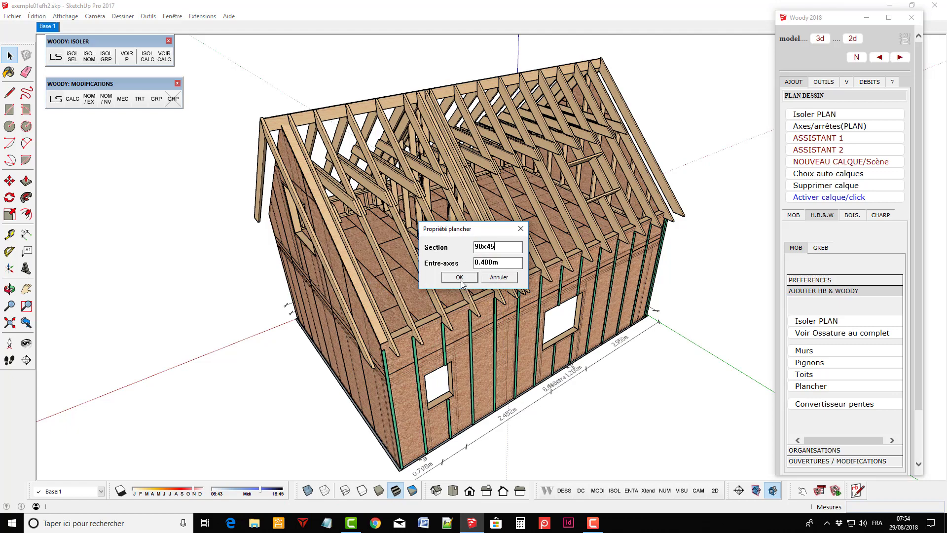
{"action": "left_click", "coordinate": [463, 277]}
{"action": "scroll", "coordinate": [379, 379], "scroll_direction": "up", "scroll_amount": 3}
{"action": "scroll", "coordinate": [379, 375], "scroll_direction": "up", "scroll_amount": 2}
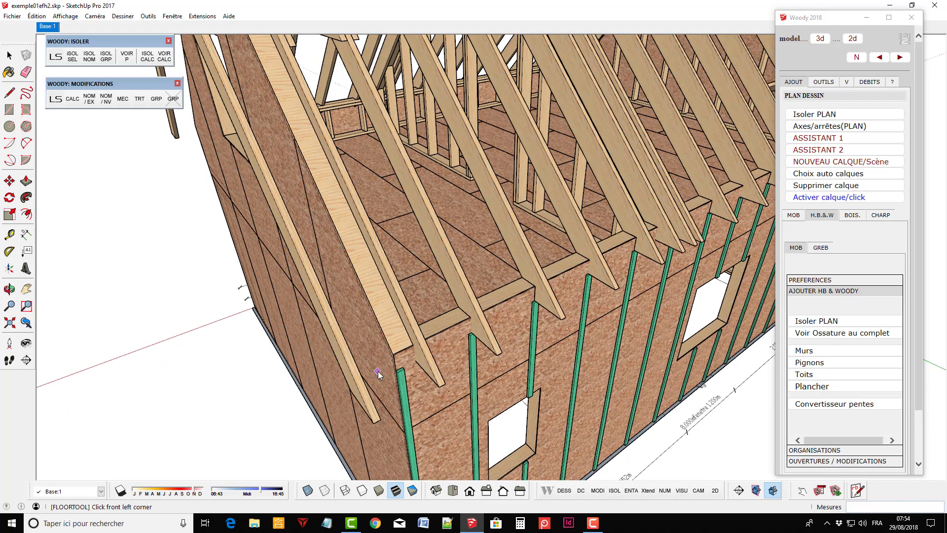
{"action": "scroll", "coordinate": [378, 373], "scroll_direction": "up", "scroll_amount": 1}
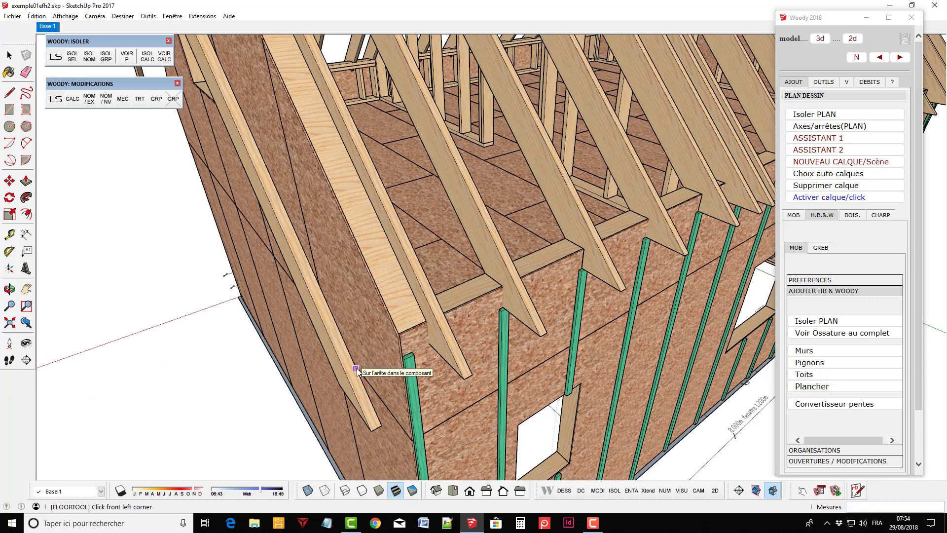
{"action": "left_click", "coordinate": [357, 368]}
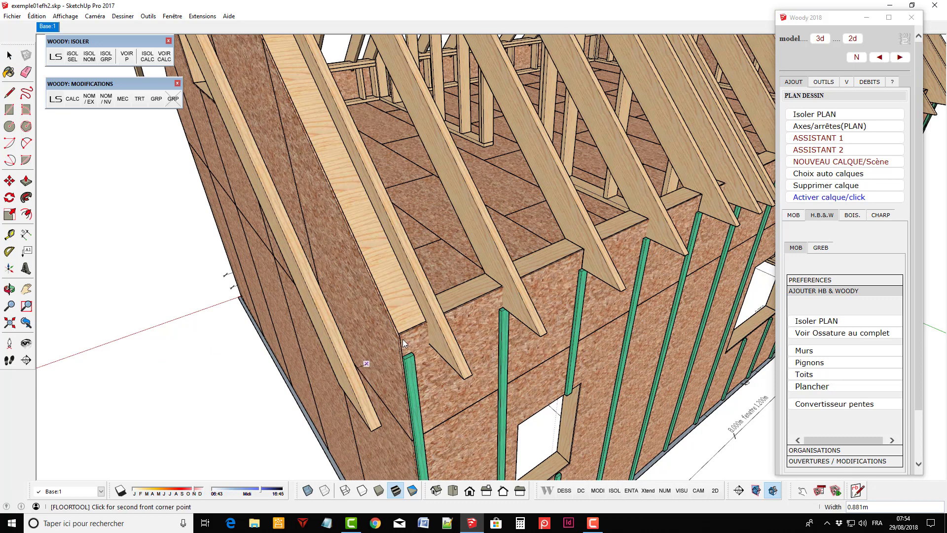
{"action": "left_click", "coordinate": [526, 290]}
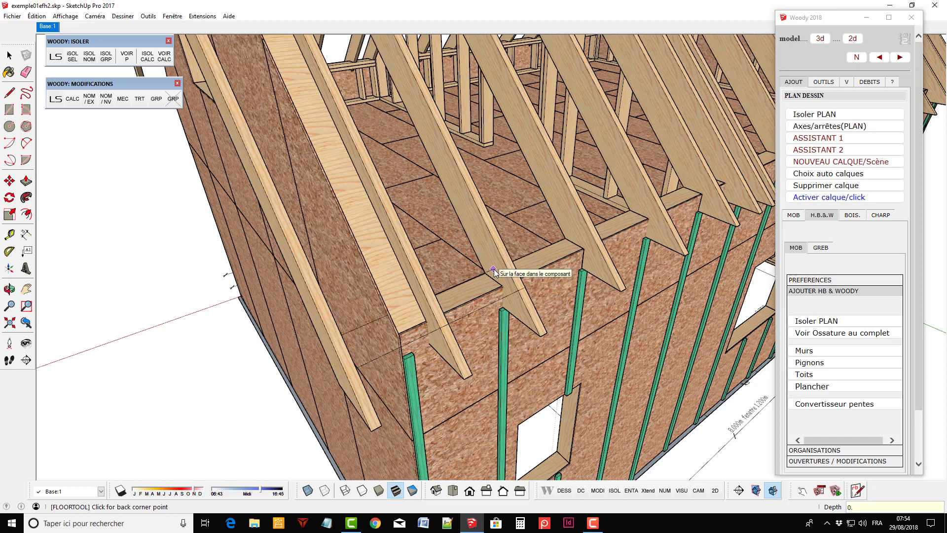
{"action": "type", "text": "01"}
{"action": "left_click", "coordinate": [494, 271]}
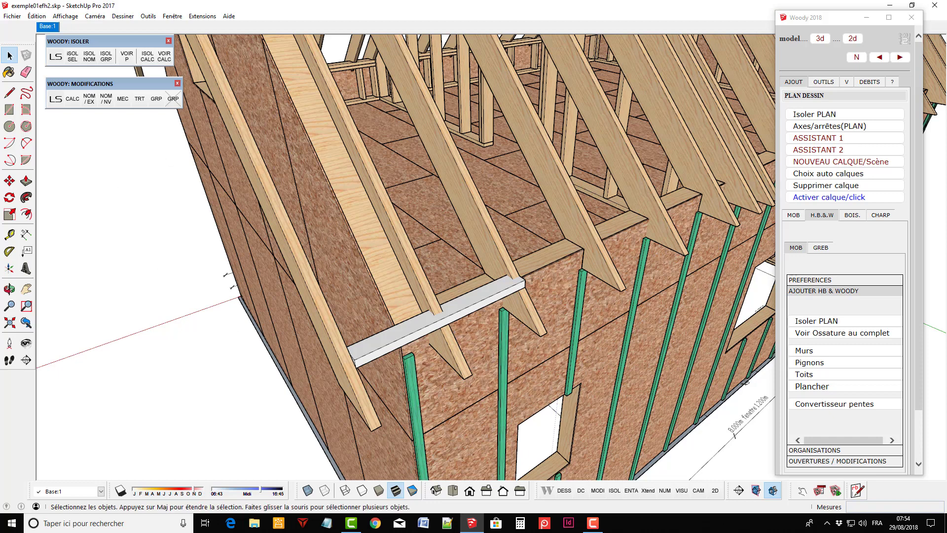
Release the new board's pieces with LIB on the WOODY: DC toolbar.
{"action": "left_click", "coordinate": [581, 491]}
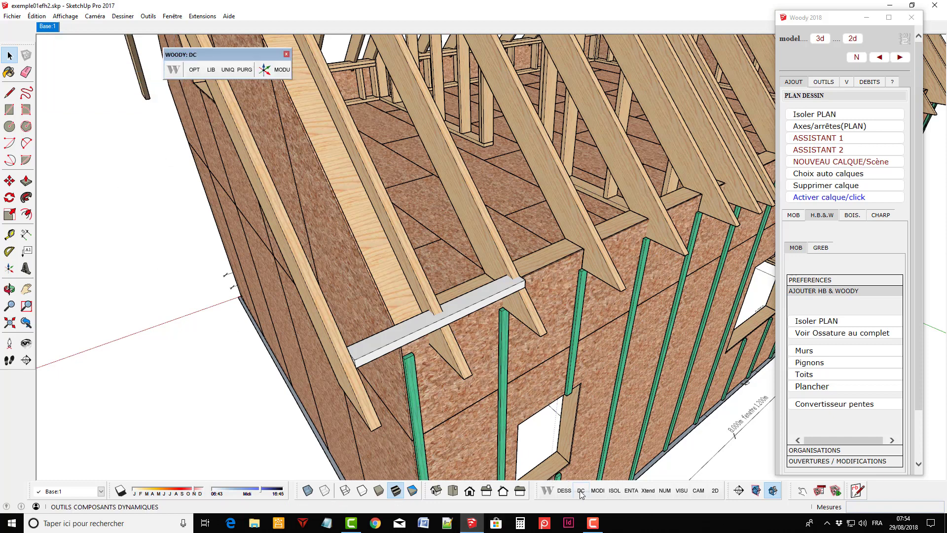
{"action": "left_click", "coordinate": [211, 72]}
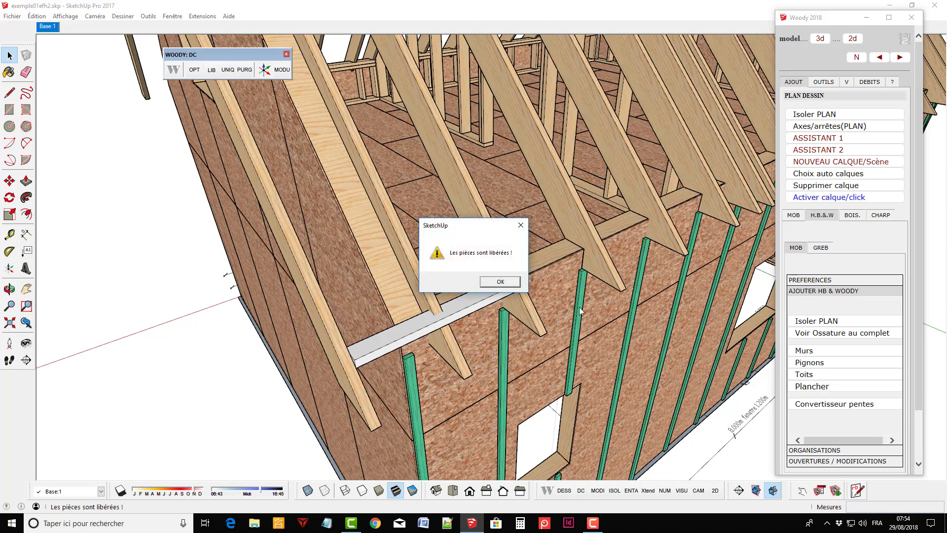
{"action": "left_click", "coordinate": [513, 284]}
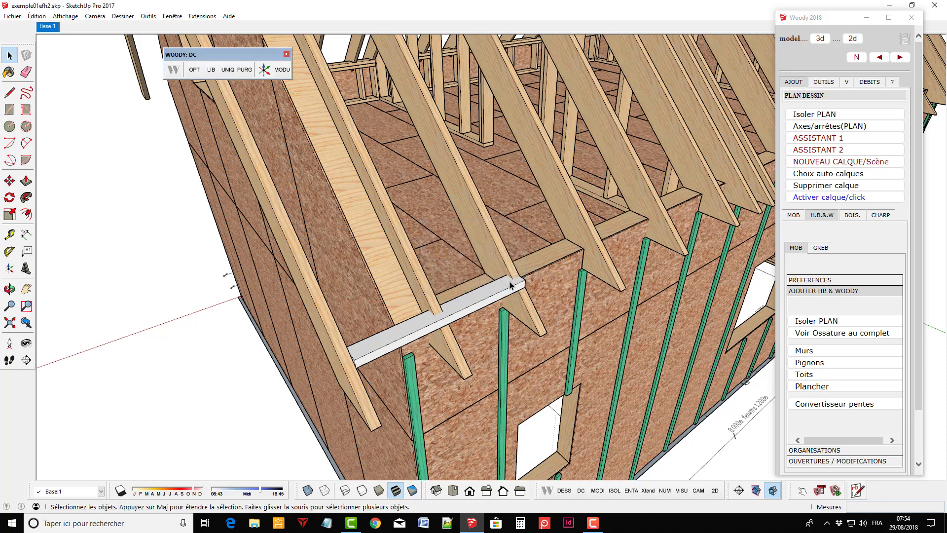
Paint the board with the light wood material Matière2.
{"action": "key", "text": "b"}
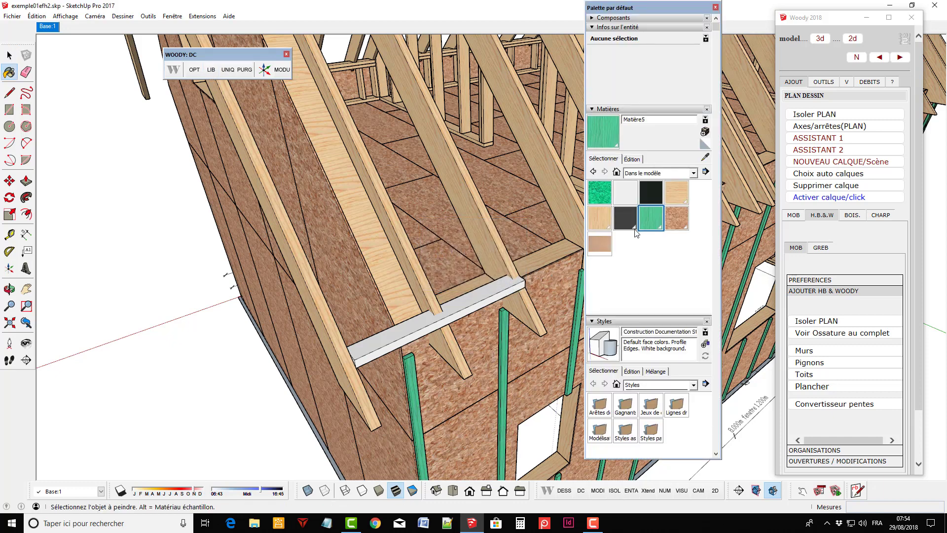
{"action": "left_click", "coordinate": [675, 190]}
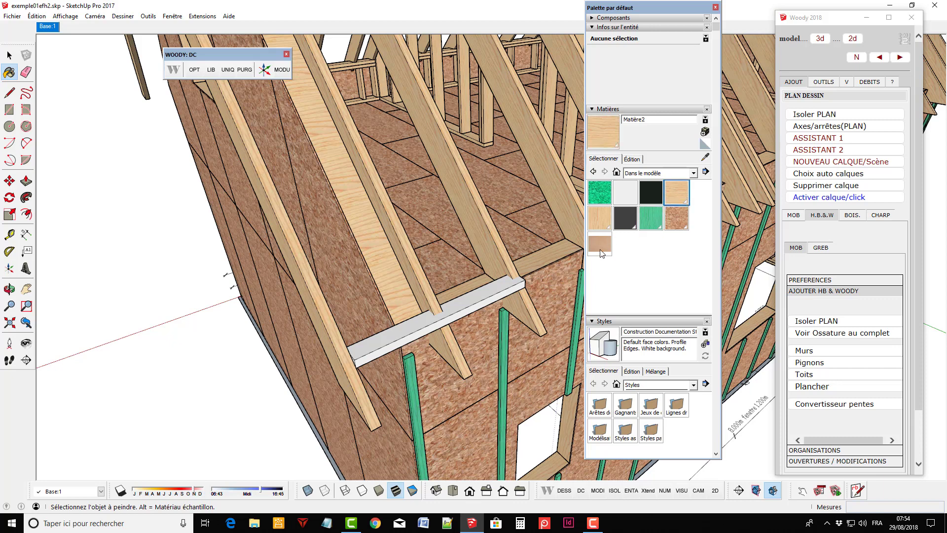
{"action": "left_click", "coordinate": [494, 289]}
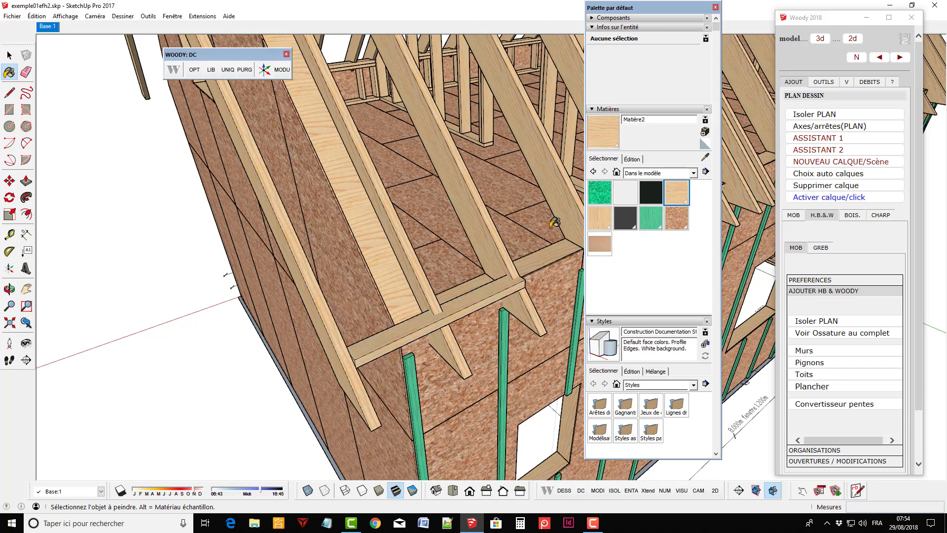
{"action": "left_click", "coordinate": [717, 9]}
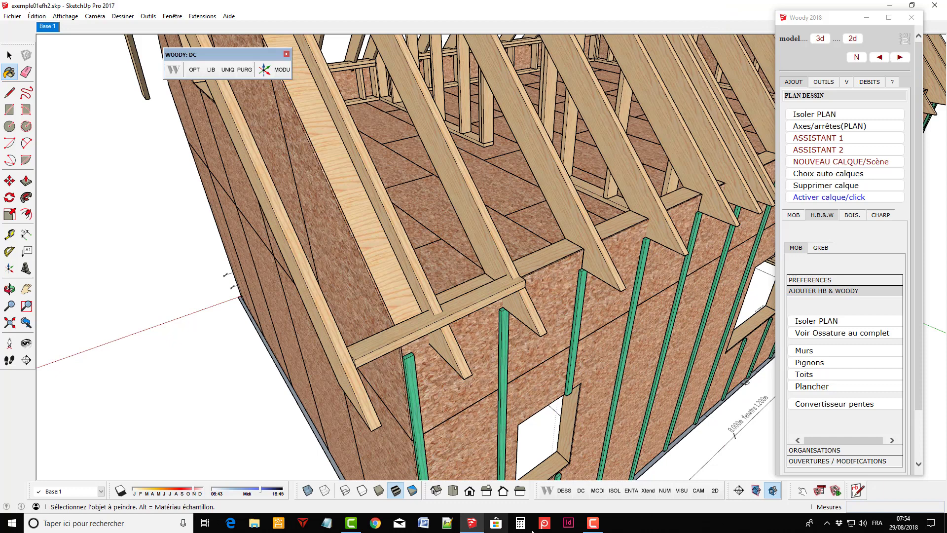
{"action": "left_click", "coordinate": [597, 491]}
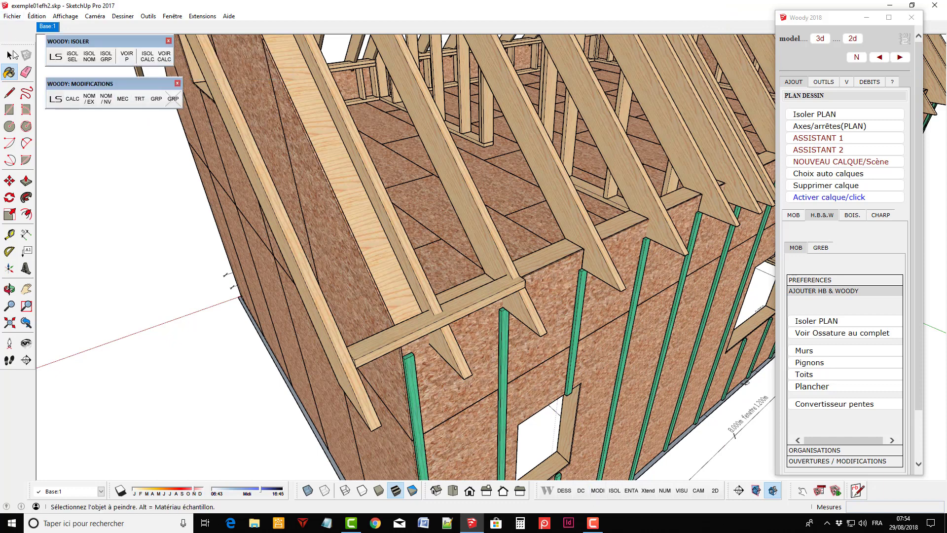
Set the overhang board's timber grade to C24 BM (Résineux).
{"action": "key", "text": "space"}
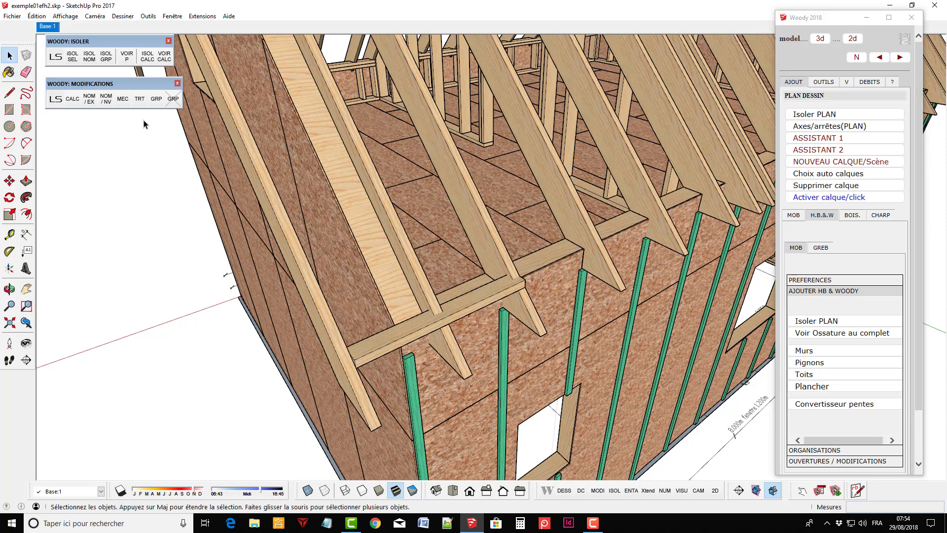
{"action": "left_click", "coordinate": [478, 305]}
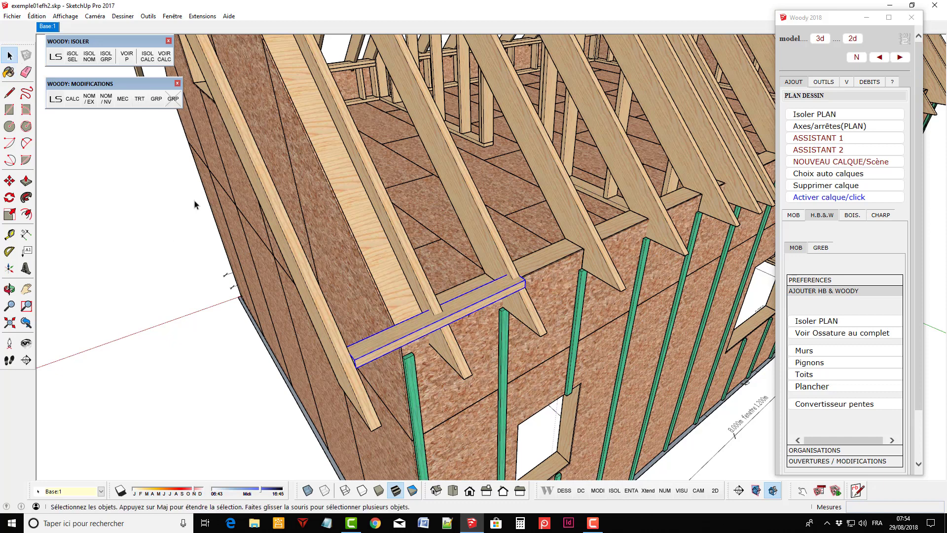
{"action": "left_click", "coordinate": [123, 103]}
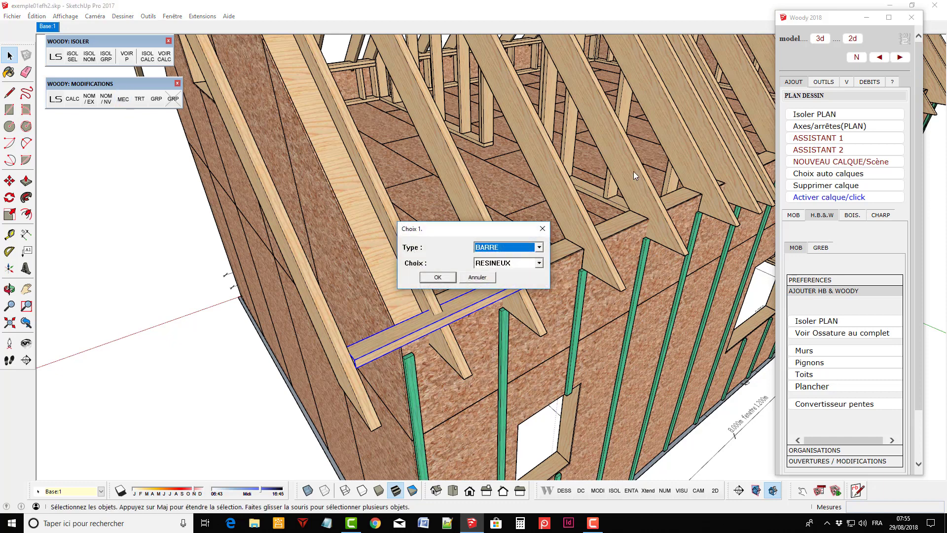
{"action": "left_click", "coordinate": [425, 278]}
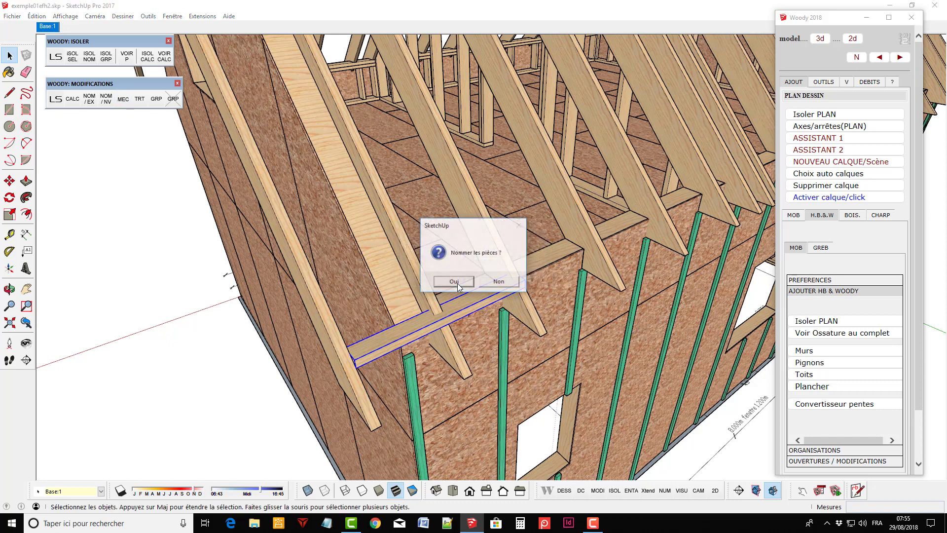
{"action": "left_click", "coordinate": [499, 283]}
{"action": "left_click", "coordinate": [534, 255]}
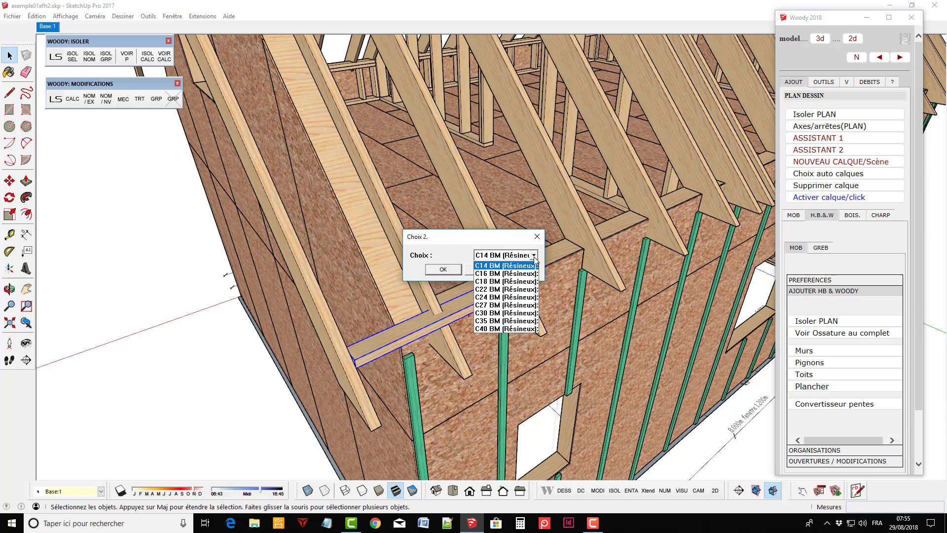
{"action": "left_click", "coordinate": [506, 297]}
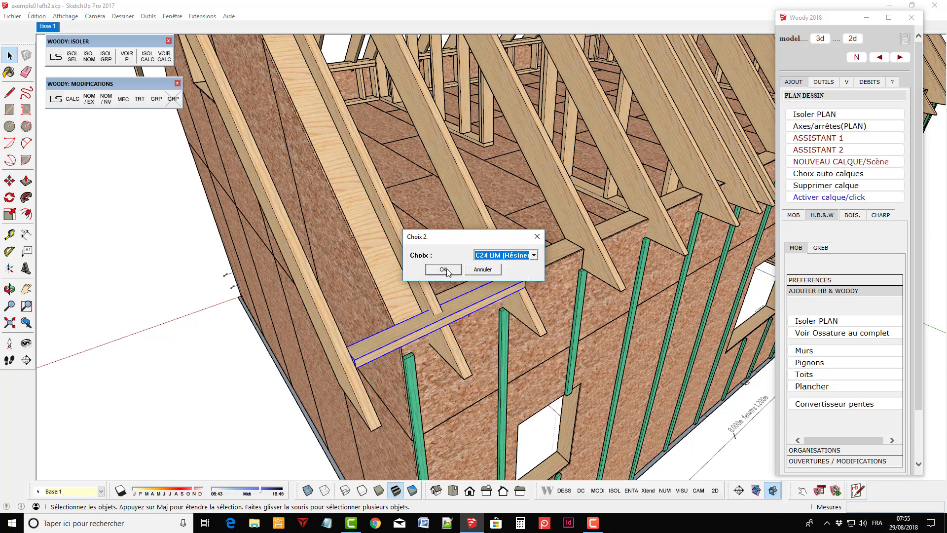
{"action": "left_click", "coordinate": [444, 269]}
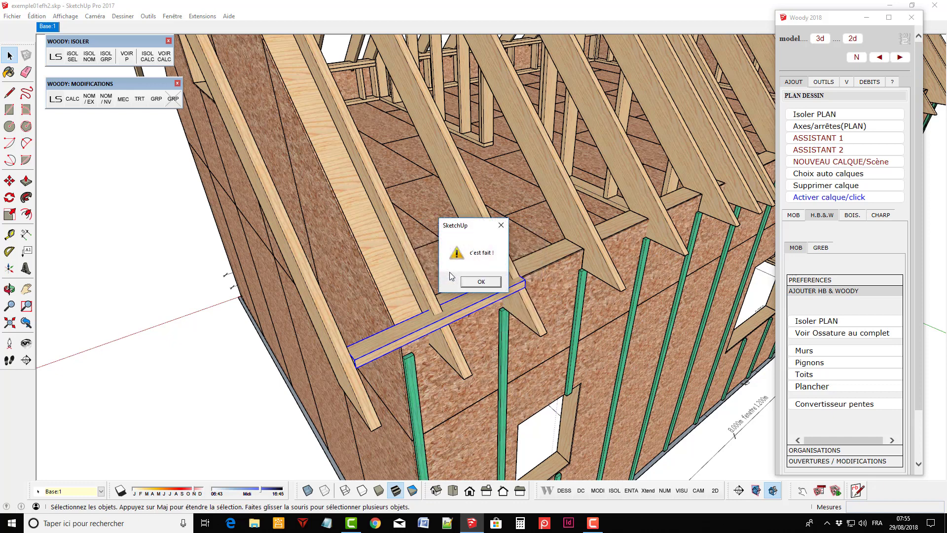
{"action": "left_click", "coordinate": [497, 282]}
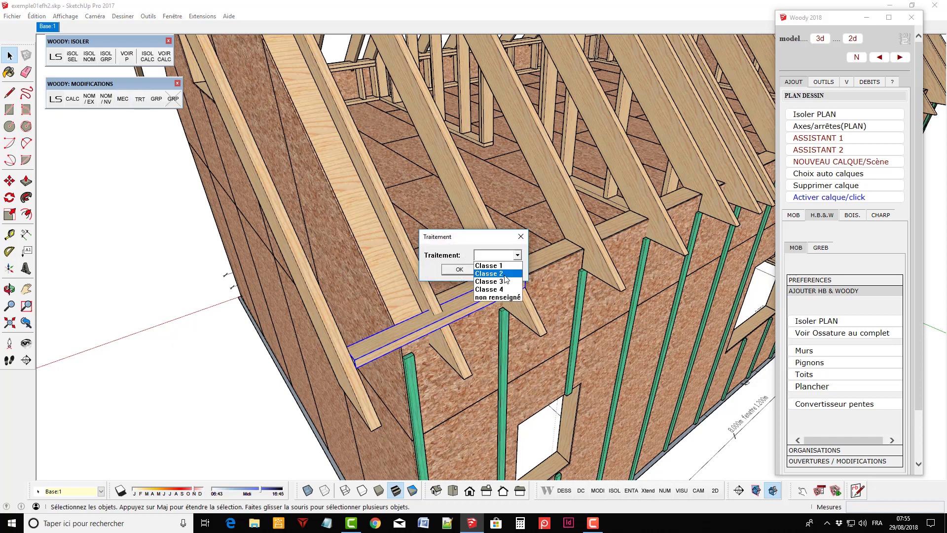
Apply Traitement Classe 2 and name the piece 'avancée de toit'.
{"action": "left_click", "coordinate": [509, 274]}
{"action": "left_click", "coordinate": [472, 270]}
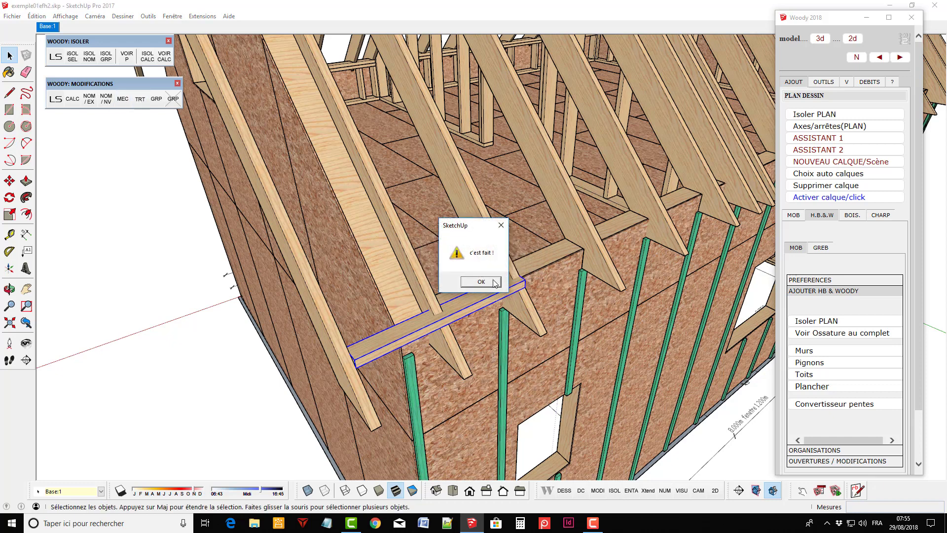
{"action": "left_click", "coordinate": [495, 283]}
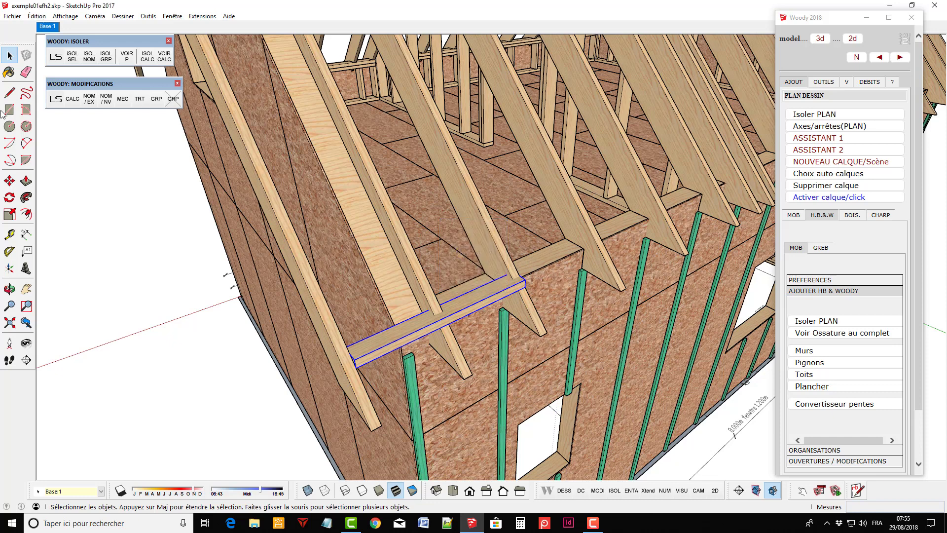
{"action": "left_click", "coordinate": [110, 102]}
{"action": "type", "text": "avancée de toit"}
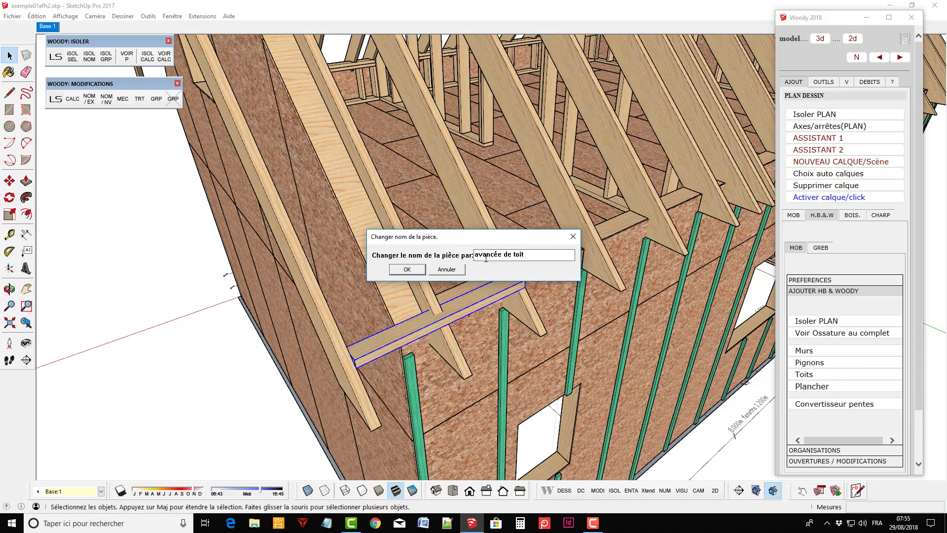
{"action": "left_click", "coordinate": [420, 268]}
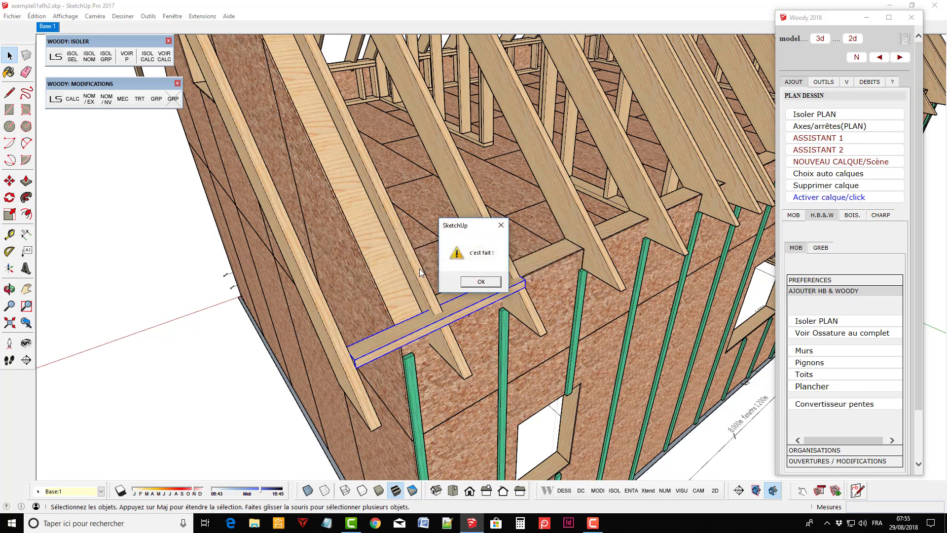
{"action": "left_click", "coordinate": [488, 281]}
Cut the 'avancée de toit' beam at the gable corner to the clipboard with Édition > Couper.
{"action": "scroll", "coordinate": [486, 335], "scroll_direction": "down", "scroll_amount": 3}
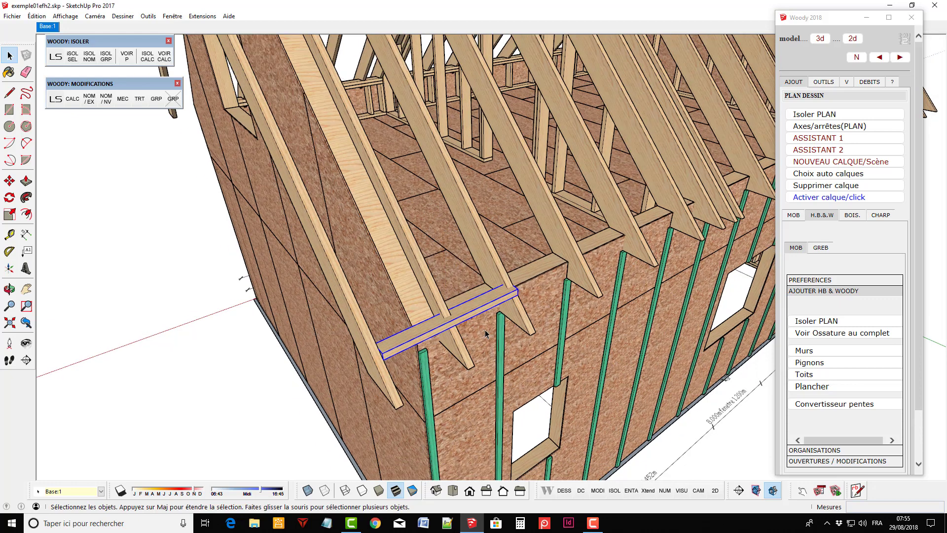
{"action": "scroll", "coordinate": [444, 346], "scroll_direction": "down", "scroll_amount": 2}
{"action": "scroll", "coordinate": [347, 357], "scroll_direction": "down", "scroll_amount": 3}
{"action": "middle_click_drag", "start_coordinate": [347, 357], "coordinate": [377, 353]}
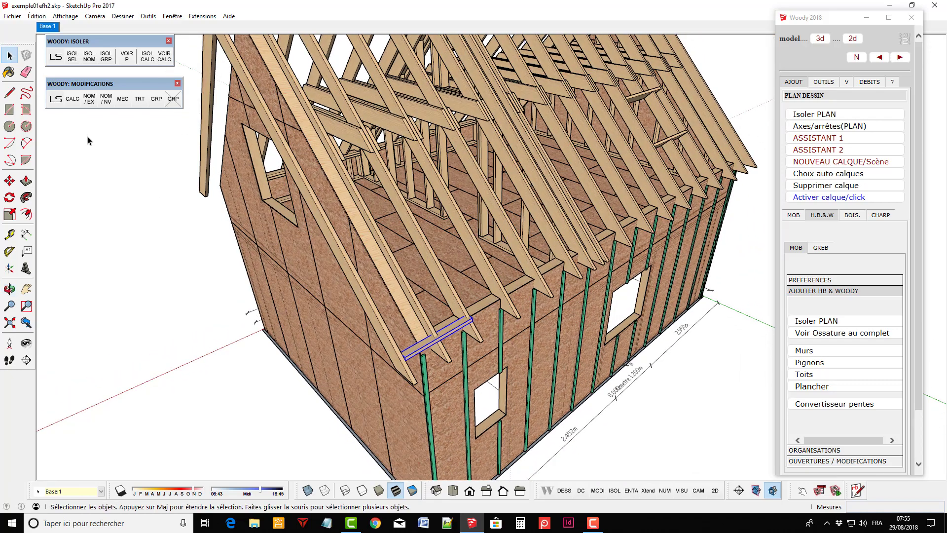
{"action": "left_click", "coordinate": [36, 16]}
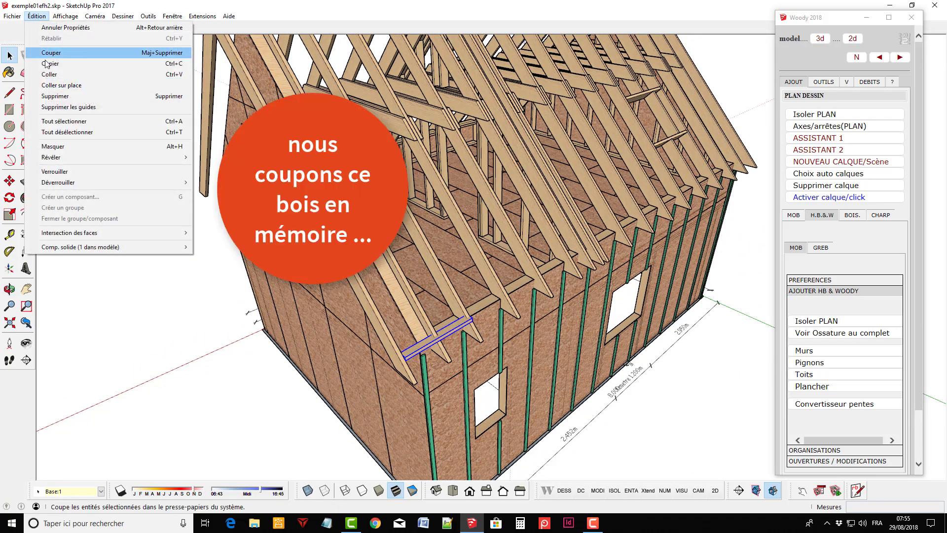
{"action": "left_click", "coordinate": [59, 53]}
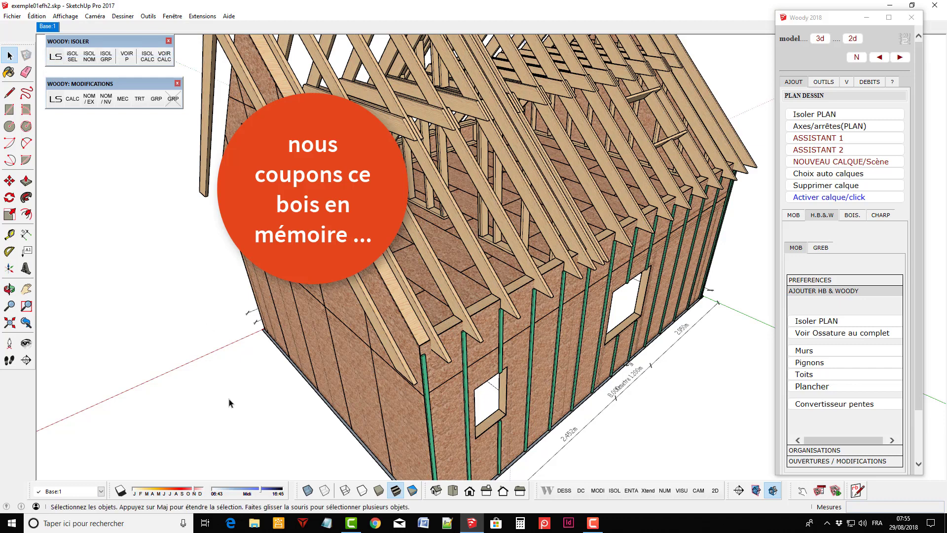
{"action": "scroll", "coordinate": [424, 283], "scroll_direction": "down", "scroll_amount": 3}
{"action": "scroll", "coordinate": [424, 283], "scroll_direction": "down", "scroll_amount": 2}
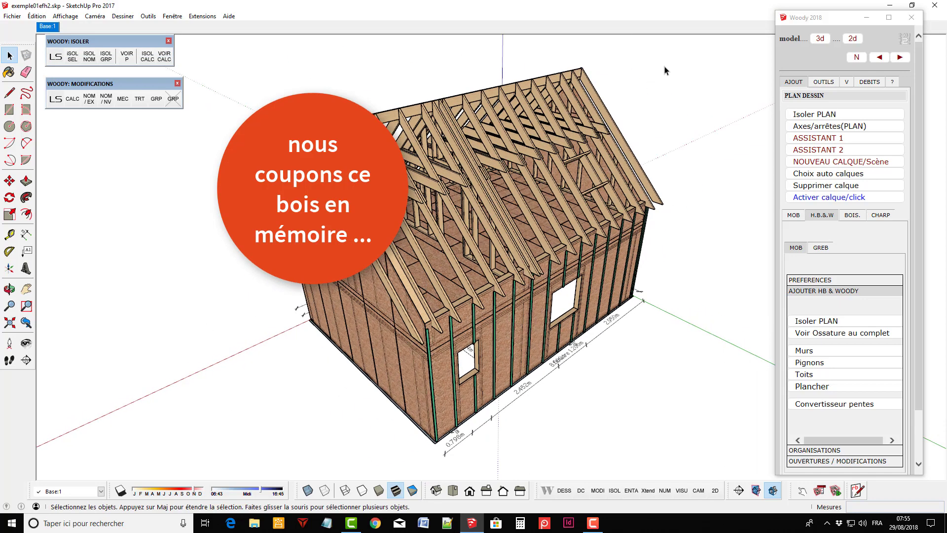
Align the work view to the roof slope with 'Vue Travail Ajout : //'.
{"action": "left_click", "coordinate": [824, 83]}
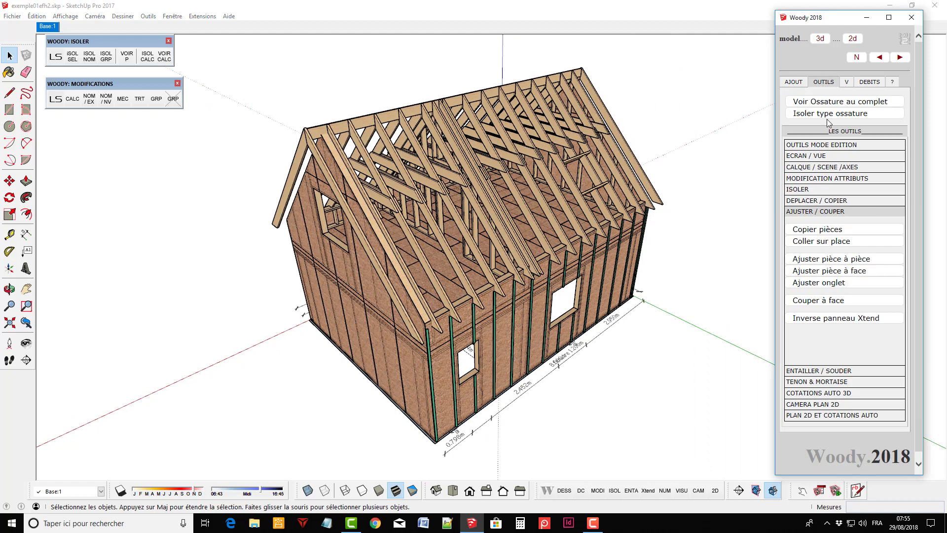
{"action": "left_click", "coordinate": [819, 156]}
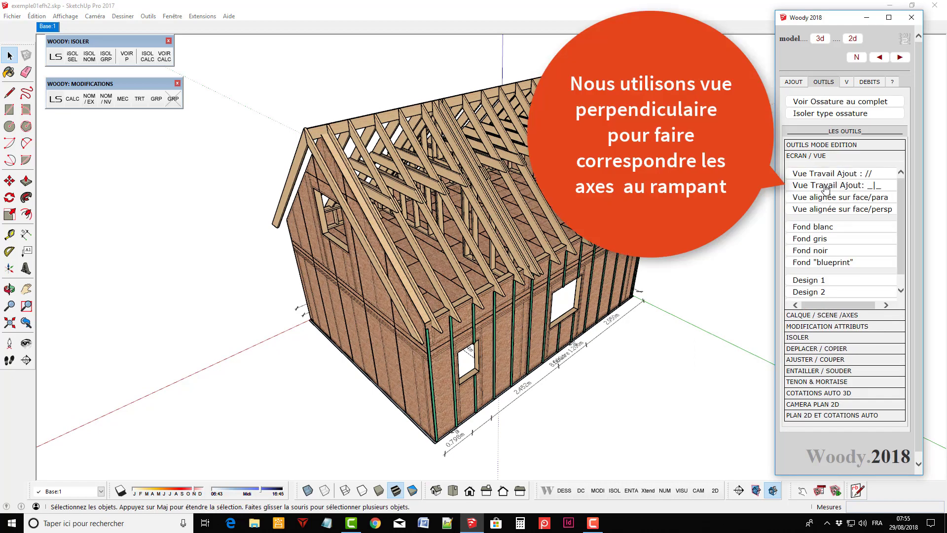
{"action": "left_click", "coordinate": [827, 174]}
{"action": "left_click", "coordinate": [319, 244]}
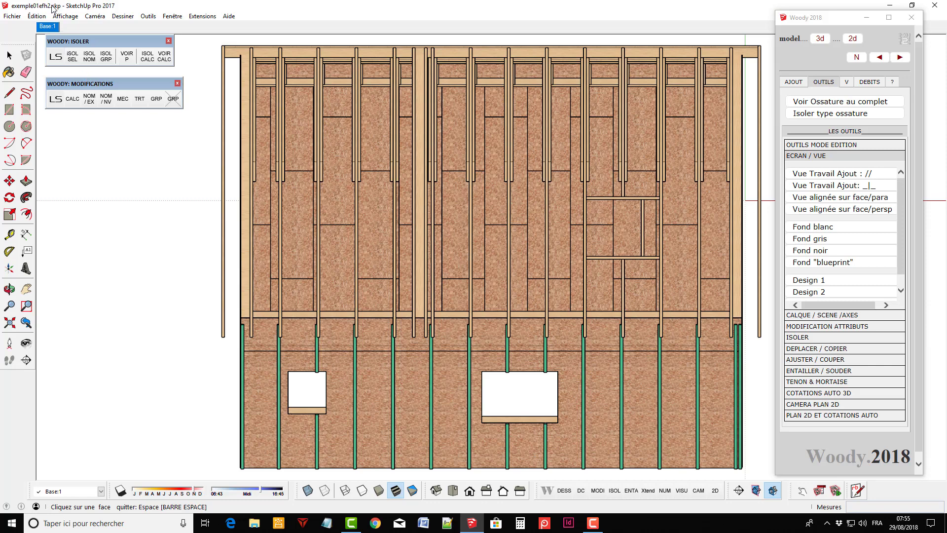
Paste the cut overhang beam back with Édition > Coller.
{"action": "left_click", "coordinate": [36, 16]}
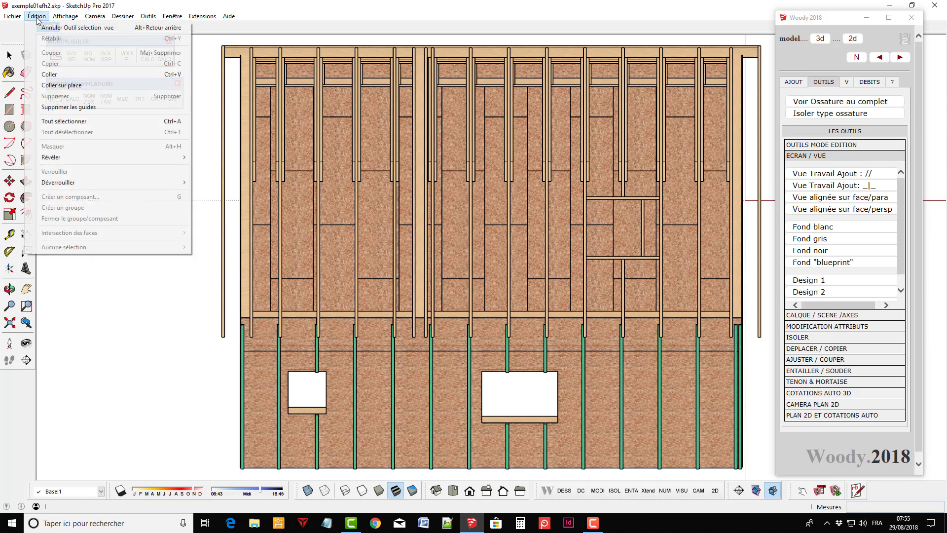
{"action": "left_click", "coordinate": [49, 74]}
{"action": "scroll", "coordinate": [215, 303], "scroll_direction": "up", "scroll_amount": 2}
{"action": "scroll", "coordinate": [215, 303], "scroll_direction": "up", "scroll_amount": 2}
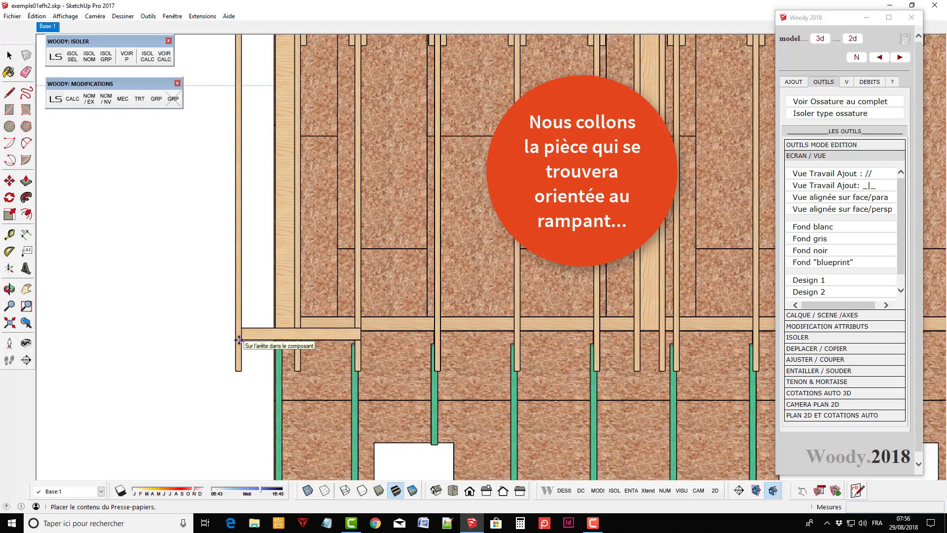
Place the pasted beam at the eave, then move it point to point onto the rafter end.
{"action": "left_click", "coordinate": [238, 337]}
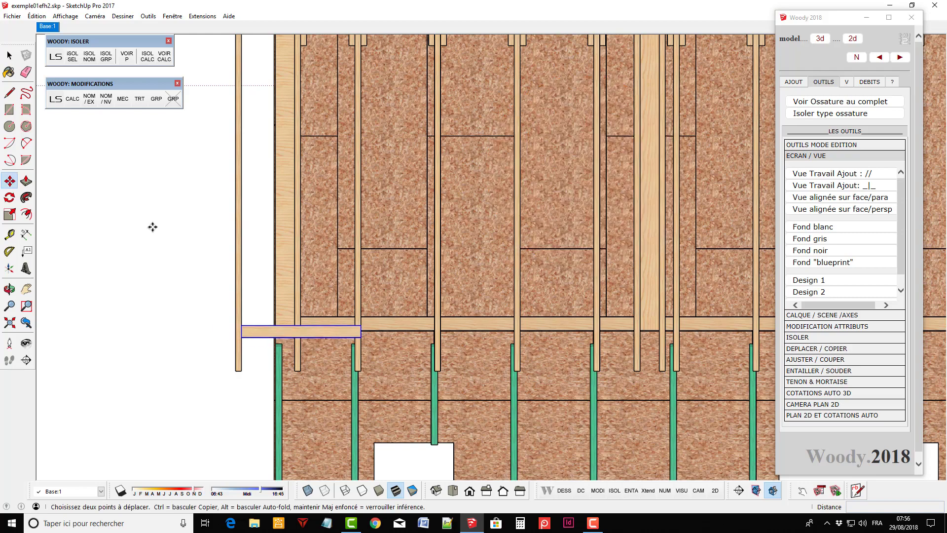
{"action": "middle_click_drag", "start_coordinate": [152, 227], "coordinate": [508, 313]}
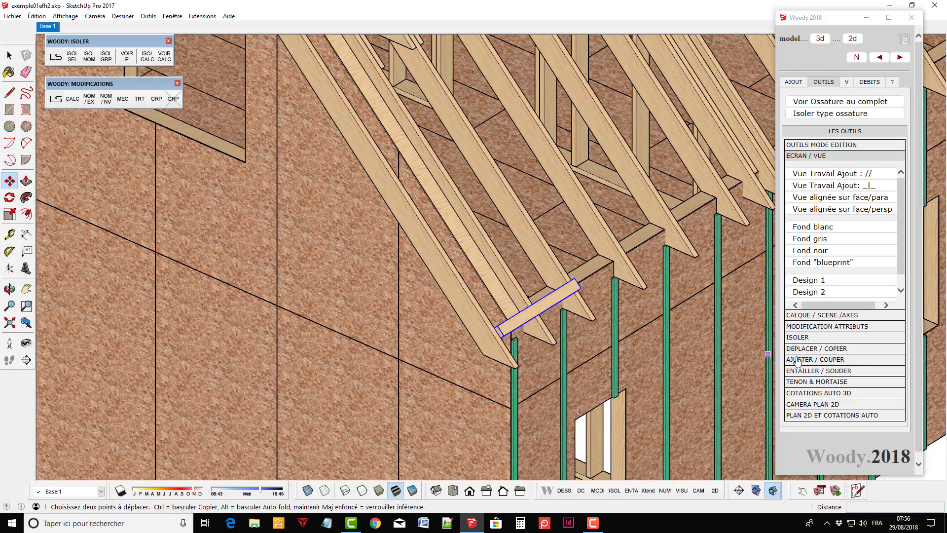
{"action": "left_click", "coordinate": [800, 348]}
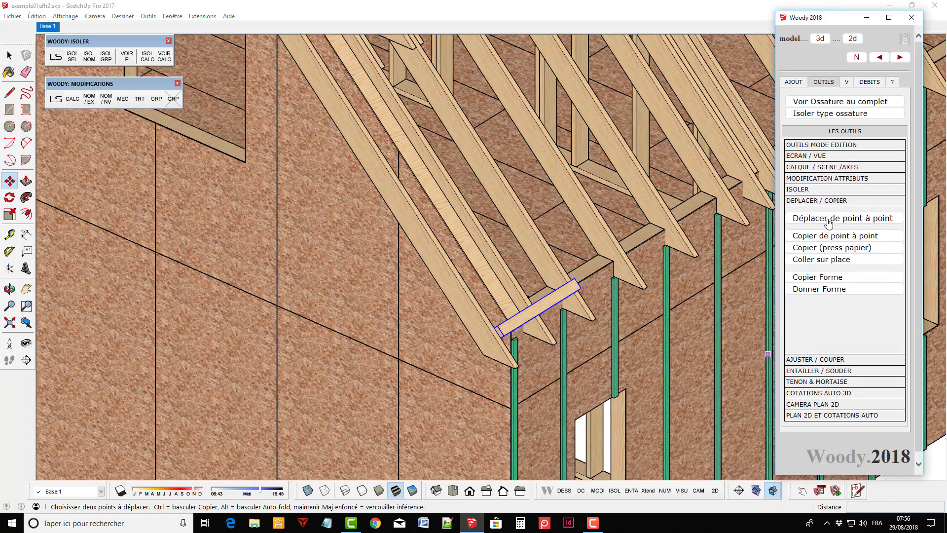
{"action": "left_click", "coordinate": [829, 223]}
{"action": "scroll", "coordinate": [503, 334], "scroll_direction": "up", "scroll_amount": 2}
{"action": "left_click", "coordinate": [498, 325]}
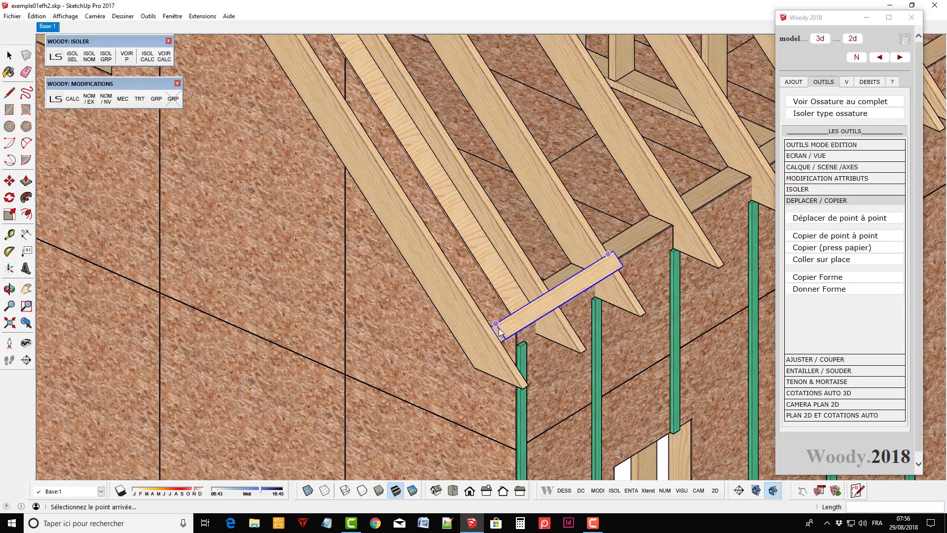
{"action": "scroll", "coordinate": [492, 332], "scroll_direction": "up", "scroll_amount": 3}
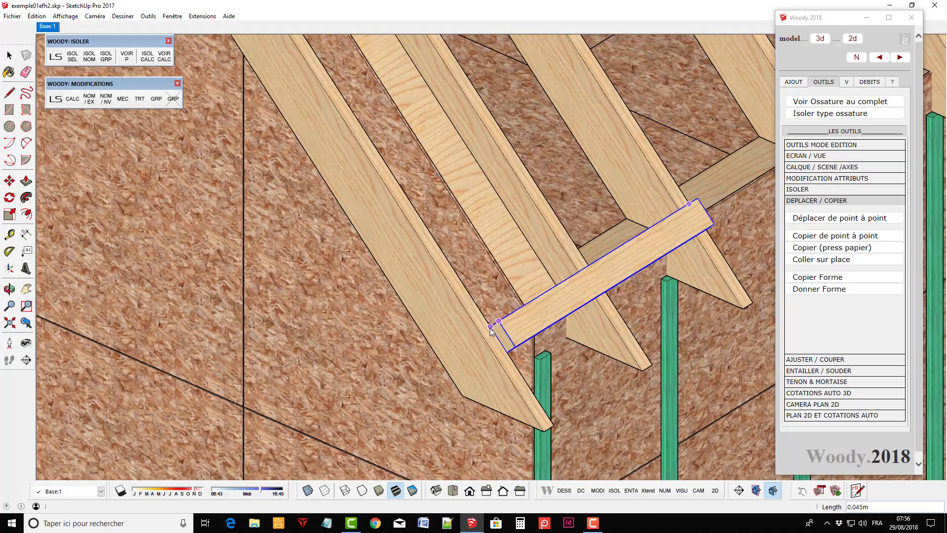
{"action": "left_click", "coordinate": [490, 328]}
{"action": "scroll", "coordinate": [419, 262], "scroll_direction": "down", "scroll_amount": 3}
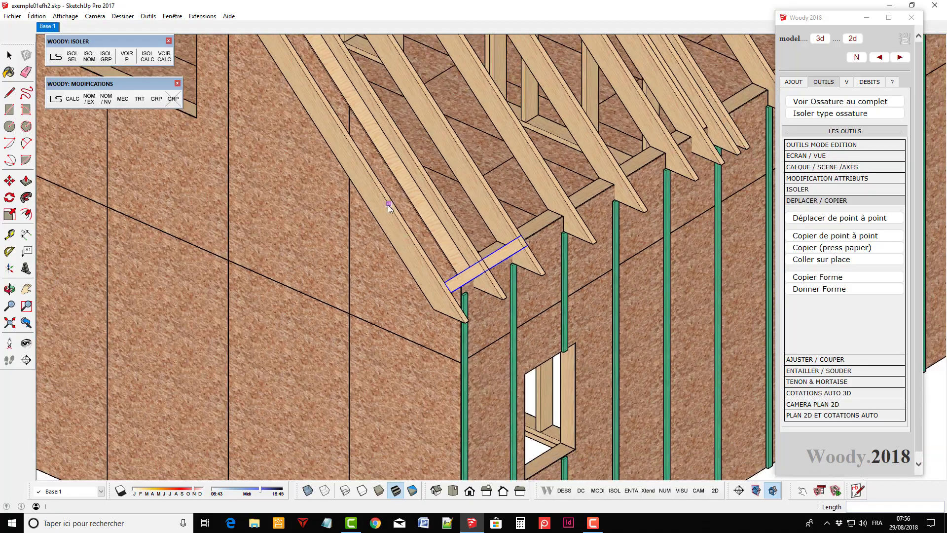
{"action": "middle_click_drag", "start_coordinate": [394, 203], "coordinate": [86, 250]}
{"action": "scroll", "coordinate": [86, 250], "scroll_direction": "down", "scroll_amount": 3}
{"action": "scroll", "coordinate": [107, 240], "scroll_direction": "down", "scroll_amount": 2}
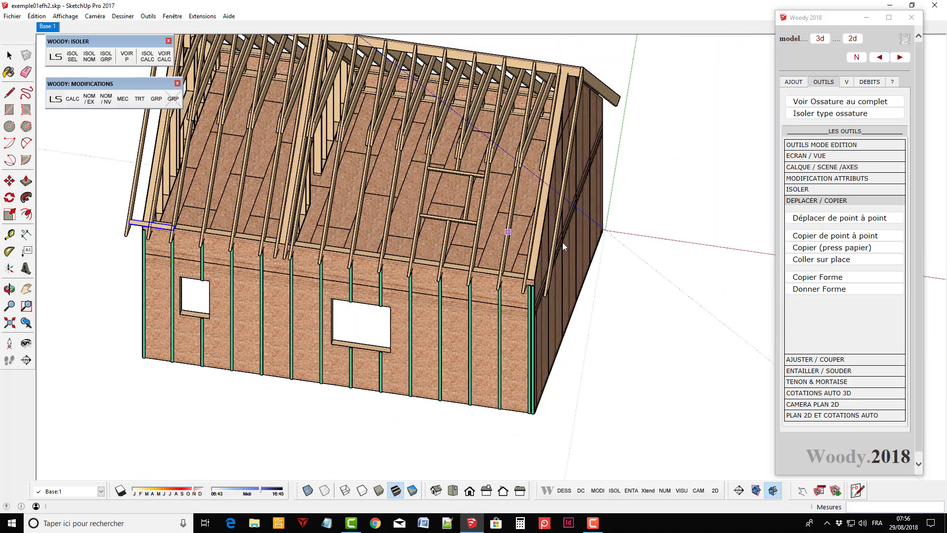
Copy the overhang beam point to point onto the right gable's eave corner.
{"action": "left_click", "coordinate": [829, 239]}
{"action": "scroll", "coordinate": [222, 224], "scroll_direction": "up", "scroll_amount": 2}
{"action": "scroll", "coordinate": [227, 222], "scroll_direction": "up", "scroll_amount": 2}
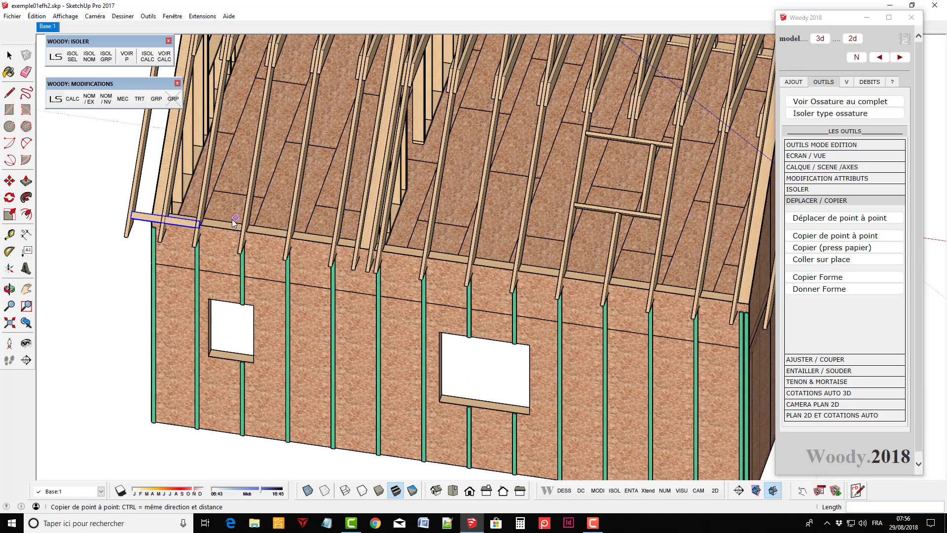
{"action": "scroll", "coordinate": [219, 226], "scroll_direction": "up", "scroll_amount": 2}
{"action": "scroll", "coordinate": [217, 228], "scroll_direction": "up", "scroll_amount": 2}
{"action": "scroll", "coordinate": [182, 222], "scroll_direction": "up", "scroll_amount": 2}
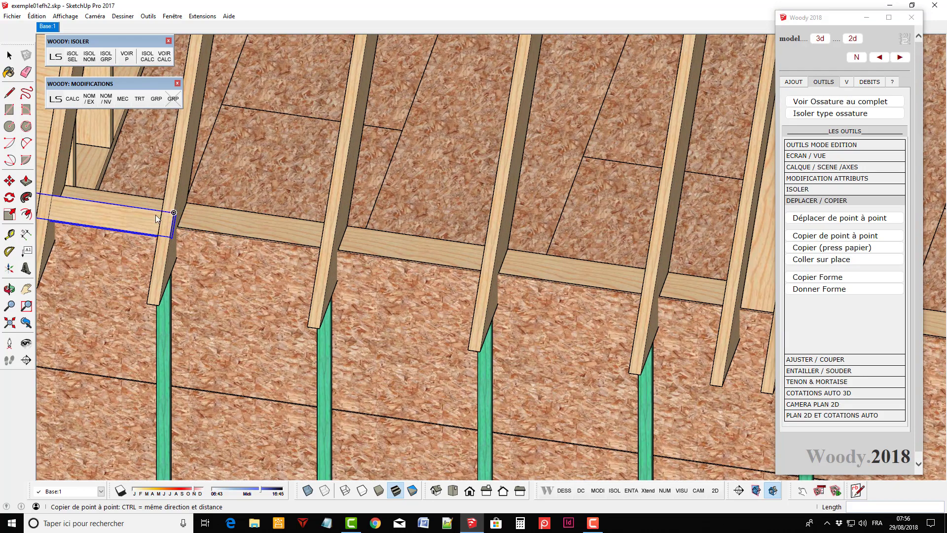
{"action": "scroll", "coordinate": [156, 217], "scroll_direction": "up", "scroll_amount": 2}
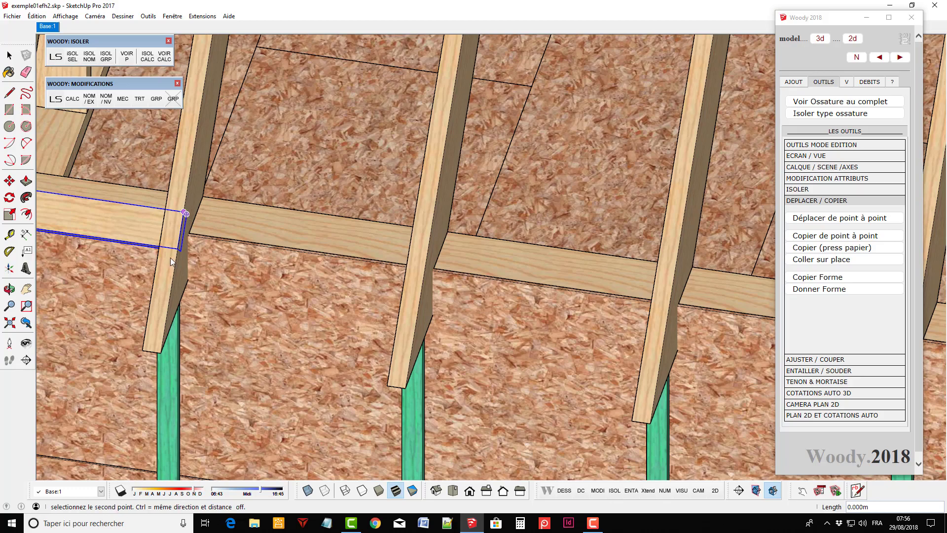
{"action": "scroll", "coordinate": [163, 237], "scroll_direction": "down", "scroll_amount": 2}
{"action": "scroll", "coordinate": [138, 247], "scroll_direction": "down", "scroll_amount": 2}
{"action": "scroll", "coordinate": [141, 235], "scroll_direction": "down", "scroll_amount": 2}
{"action": "left_click", "coordinate": [140, 235]}
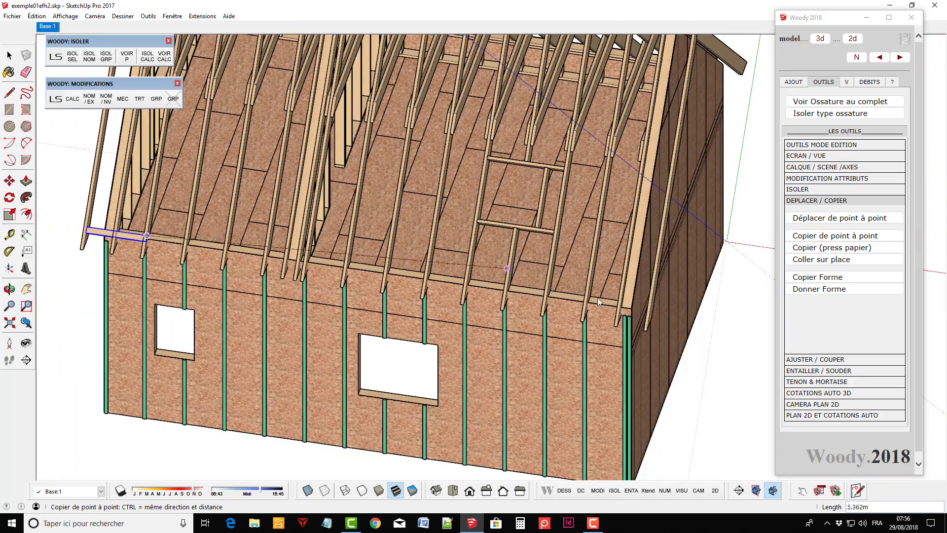
{"action": "scroll", "coordinate": [636, 316], "scroll_direction": "up", "scroll_amount": 2}
{"action": "scroll", "coordinate": [639, 319], "scroll_direction": "up", "scroll_amount": 2}
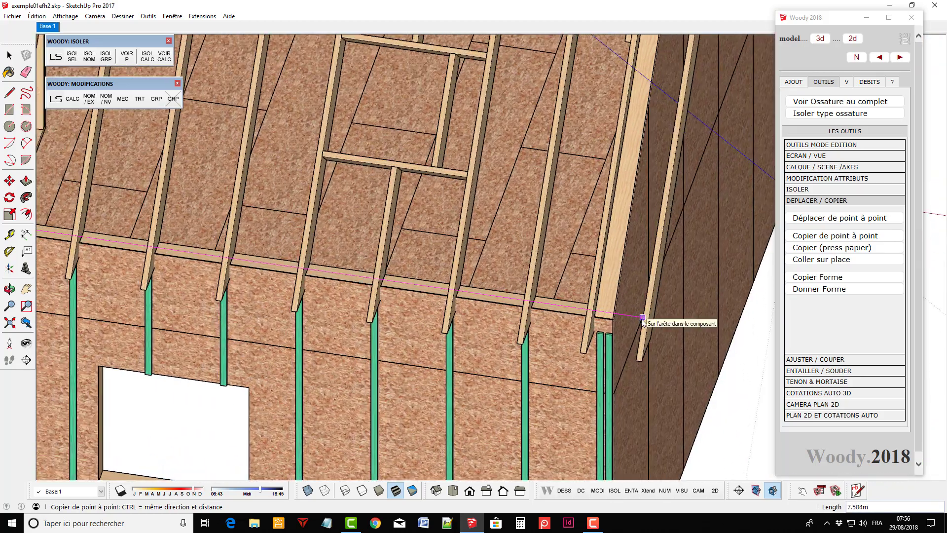
{"action": "left_click", "coordinate": [643, 318]}
{"action": "scroll", "coordinate": [645, 362], "scroll_direction": "down", "scroll_amount": 2}
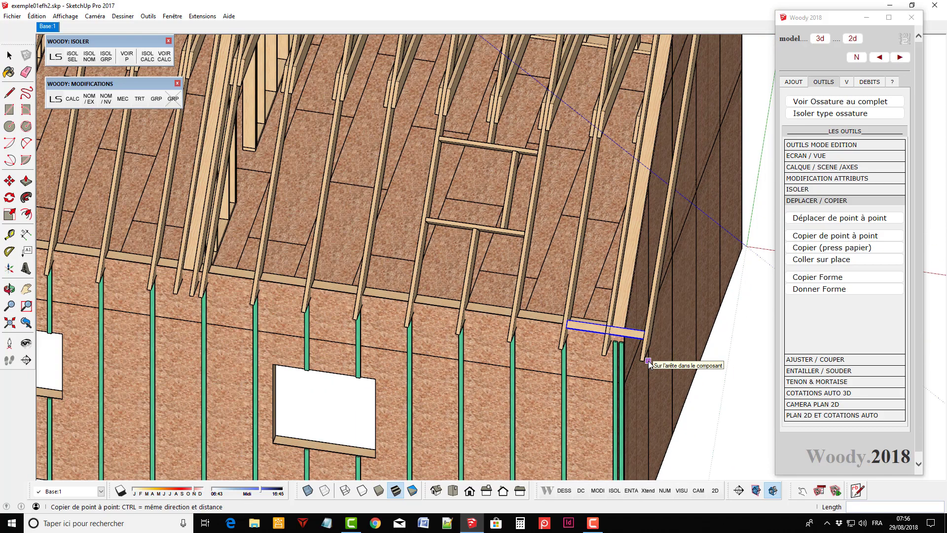
{"action": "scroll", "coordinate": [649, 364], "scroll_direction": "down", "scroll_amount": 1}
{"action": "scroll", "coordinate": [647, 363], "scroll_direction": "down", "scroll_amount": 1}
Switch to Select and clear the selection by clicking empty space.
{"action": "left_click", "coordinate": [9, 56]}
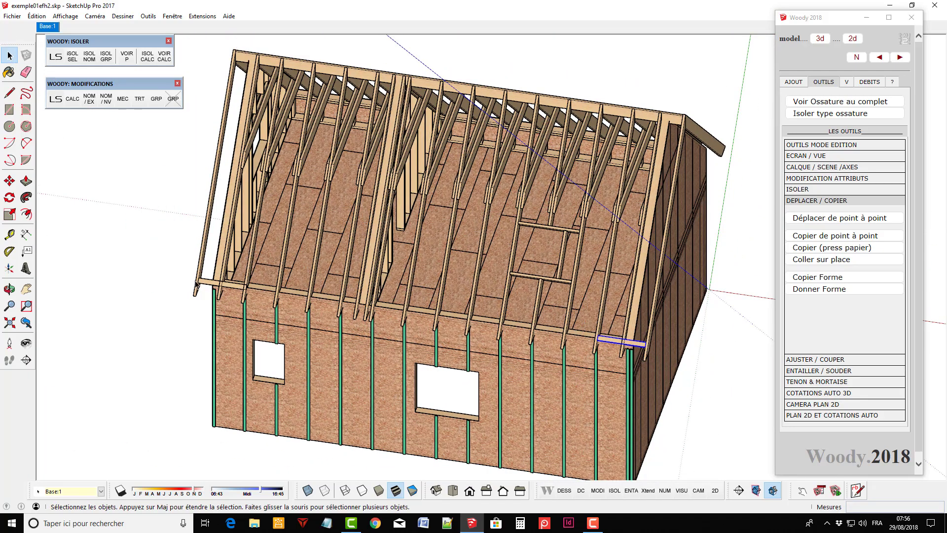
{"action": "scroll", "coordinate": [588, 361], "scroll_direction": "up", "scroll_amount": 1}
{"action": "scroll", "coordinate": [588, 361], "scroll_direction": "up", "scroll_amount": 2}
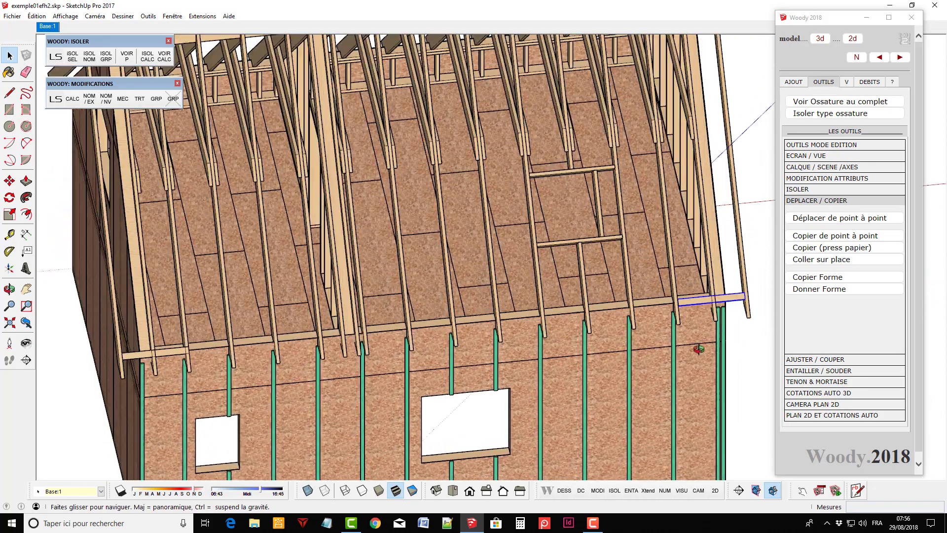
{"action": "scroll", "coordinate": [584, 363], "scroll_direction": "up", "scroll_amount": 1}
{"action": "scroll", "coordinate": [582, 365], "scroll_direction": "up", "scroll_amount": 1}
{"action": "scroll", "coordinate": [679, 269], "scroll_direction": "up", "scroll_amount": 1}
{"action": "scroll", "coordinate": [679, 268], "scroll_direction": "up", "scroll_amount": 1}
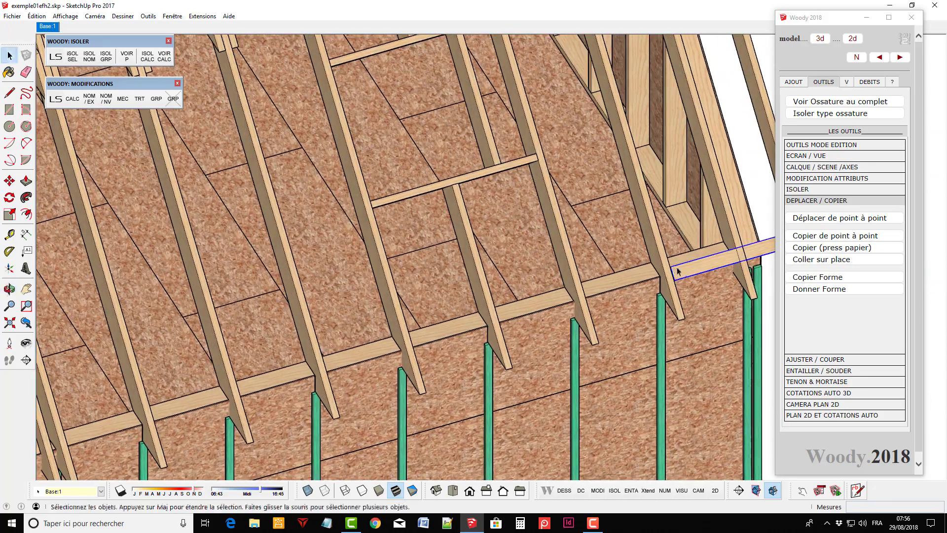
{"action": "scroll", "coordinate": [699, 260], "scroll_direction": "up", "scroll_amount": 1}
{"action": "left_click", "coordinate": [763, 113]}
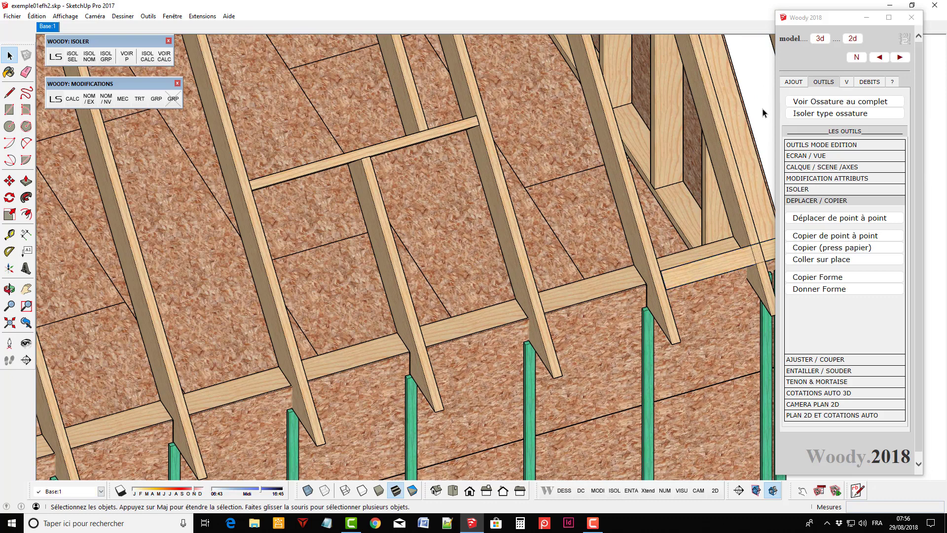
Extend the copied eave piece with Woody's Ajuster pièce à face until it meets the rafter face.
{"action": "left_click", "coordinate": [808, 360]}
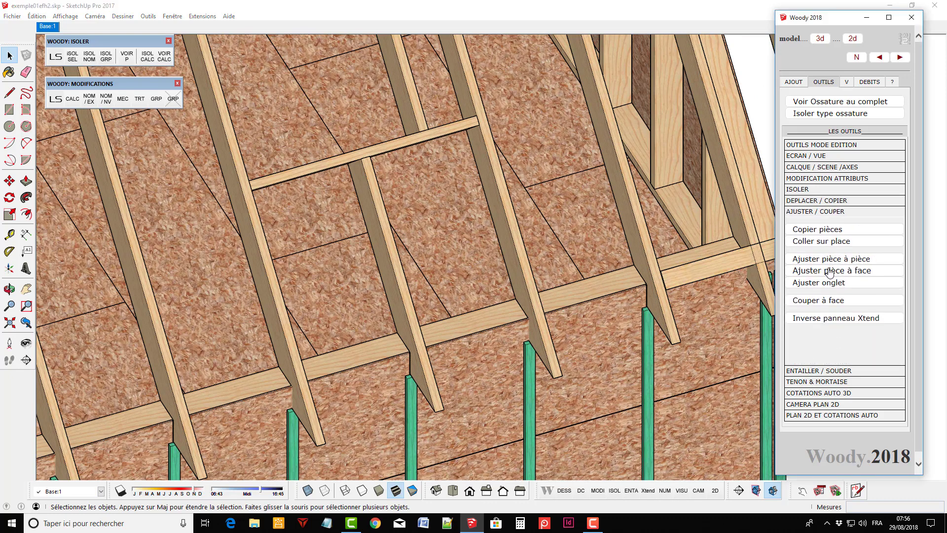
{"action": "left_click", "coordinate": [829, 271]}
{"action": "scroll", "coordinate": [690, 281], "scroll_direction": "up", "scroll_amount": 3}
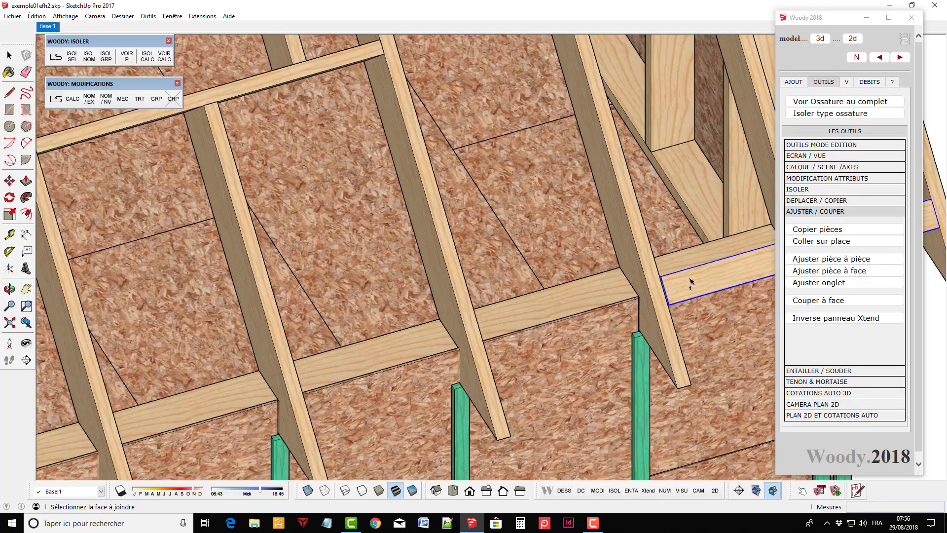
{"action": "left_click", "coordinate": [624, 242]}
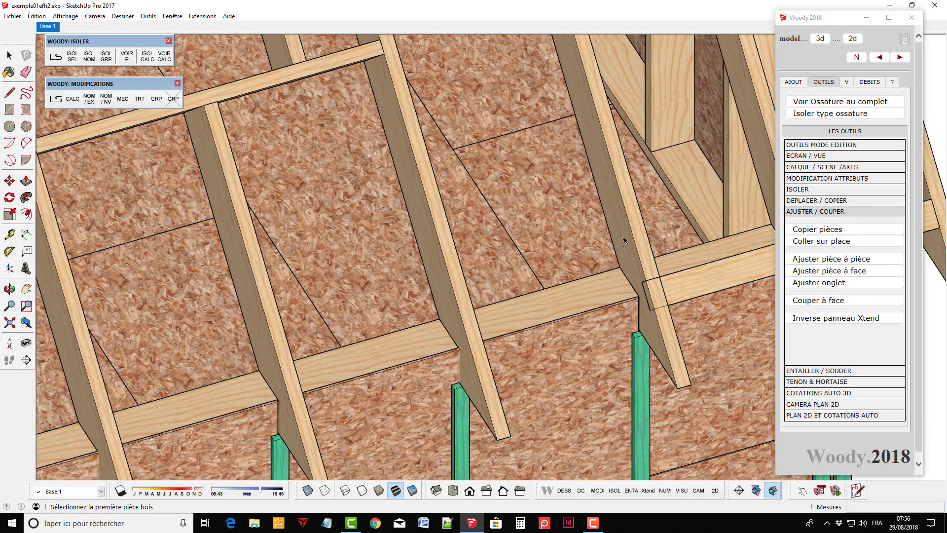
{"action": "scroll", "coordinate": [514, 292], "scroll_direction": "down", "scroll_amount": 3}
{"action": "scroll", "coordinate": [414, 317], "scroll_direction": "down", "scroll_amount": 3}
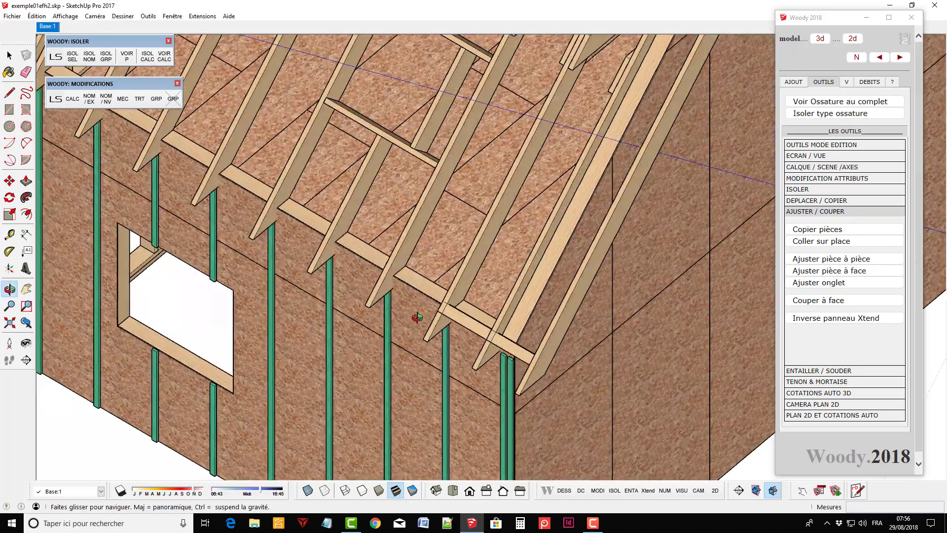
{"action": "scroll", "coordinate": [493, 321], "scroll_direction": "down", "scroll_amount": 2}
{"action": "scroll", "coordinate": [500, 321], "scroll_direction": "down", "scroll_amount": 2}
{"action": "scroll", "coordinate": [500, 320], "scroll_direction": "down", "scroll_amount": 2}
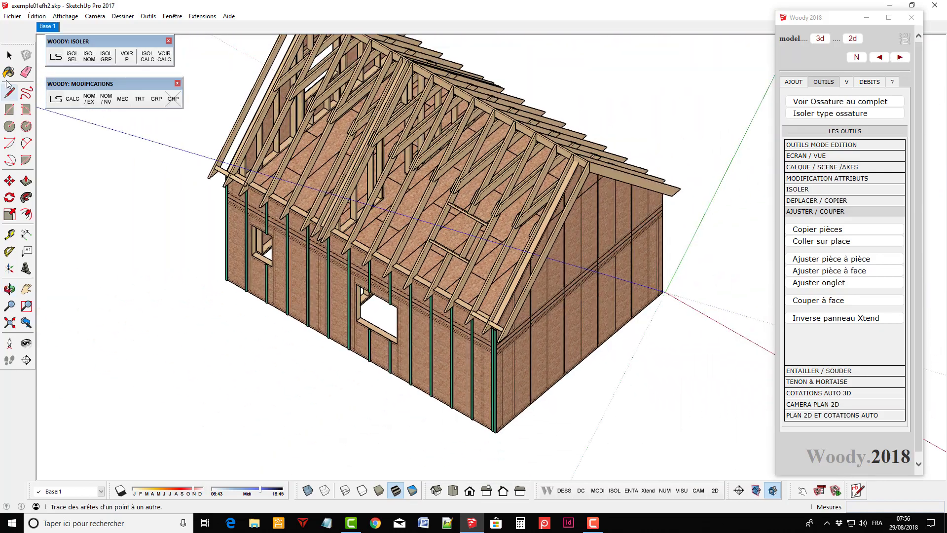
Select the eave pieces with the Select tool.
{"action": "left_click", "coordinate": [9, 55]}
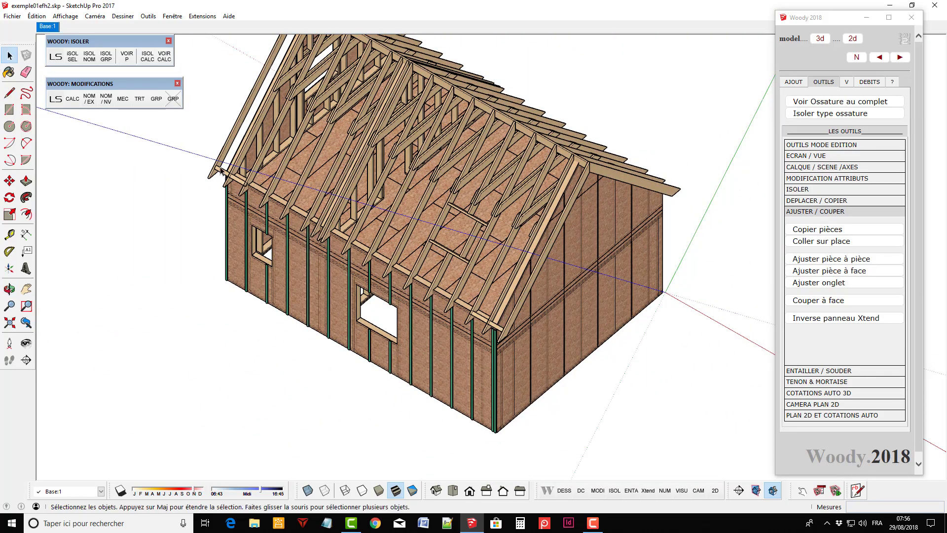
{"action": "scroll", "coordinate": [533, 324], "scroll_direction": "up", "scroll_amount": 2}
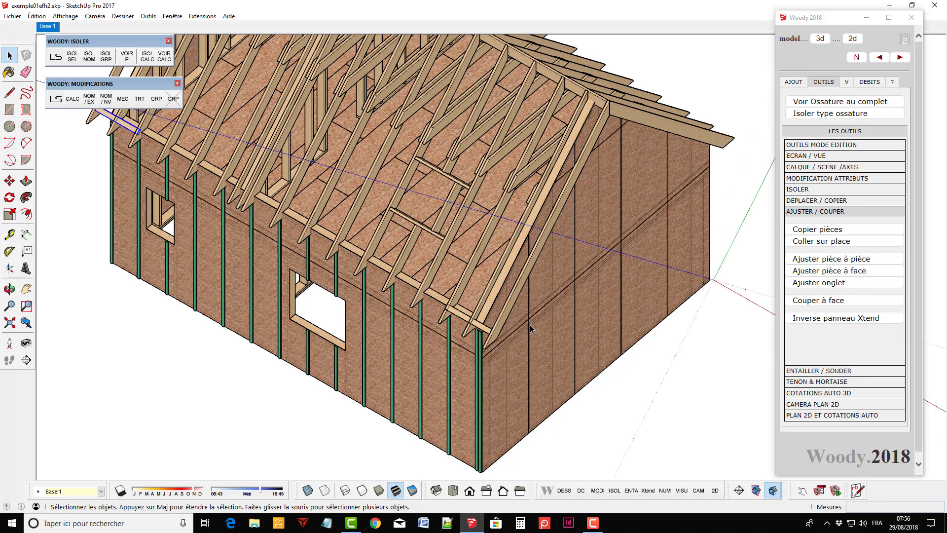
{"action": "left_click", "coordinate": [483, 329]}
{"action": "scroll", "coordinate": [448, 459], "scroll_direction": "down", "scroll_amount": 1}
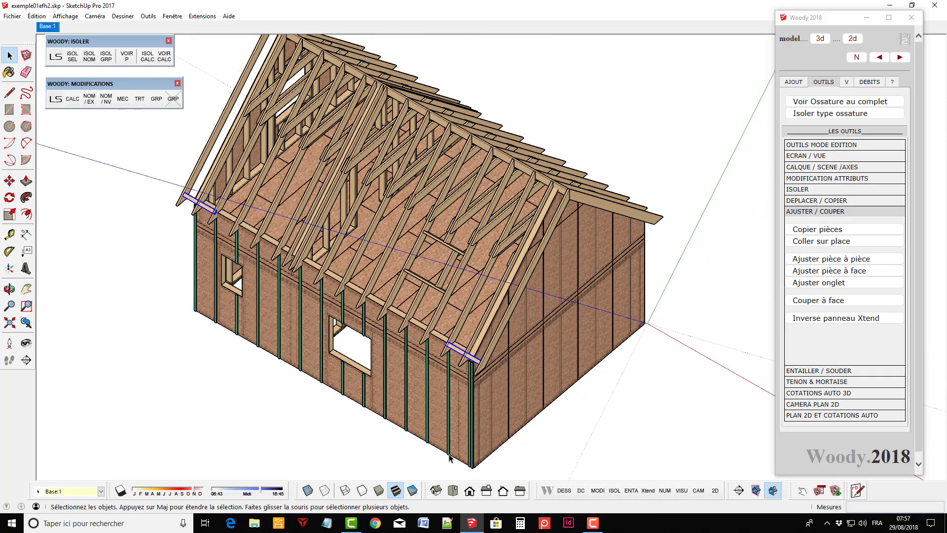
Copy the eave pieces from the rafter end to the rafter top, with /4 for evenly spaced copies.
{"action": "key", "text": "m"}
{"action": "scroll", "coordinate": [479, 364], "scroll_direction": "up", "scroll_amount": 1}
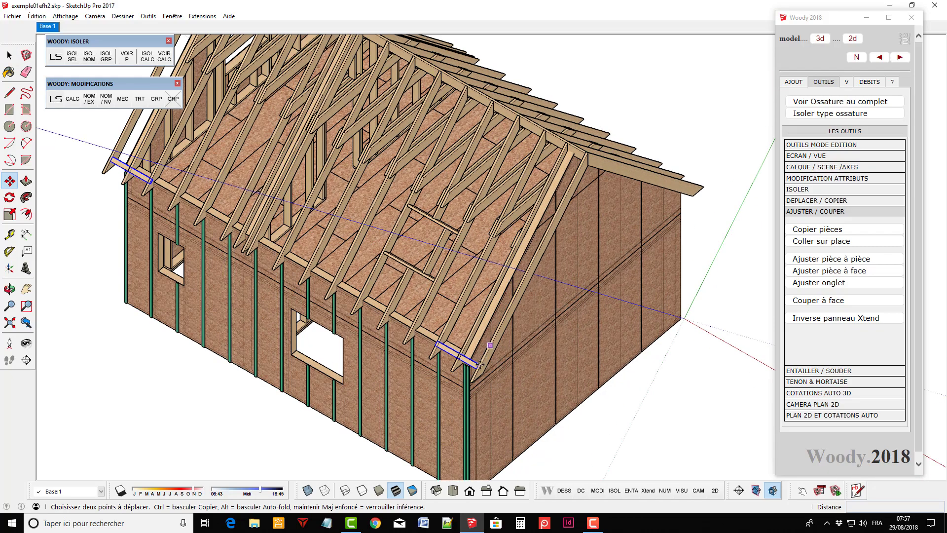
{"action": "scroll", "coordinate": [478, 368], "scroll_direction": "up", "scroll_amount": 1}
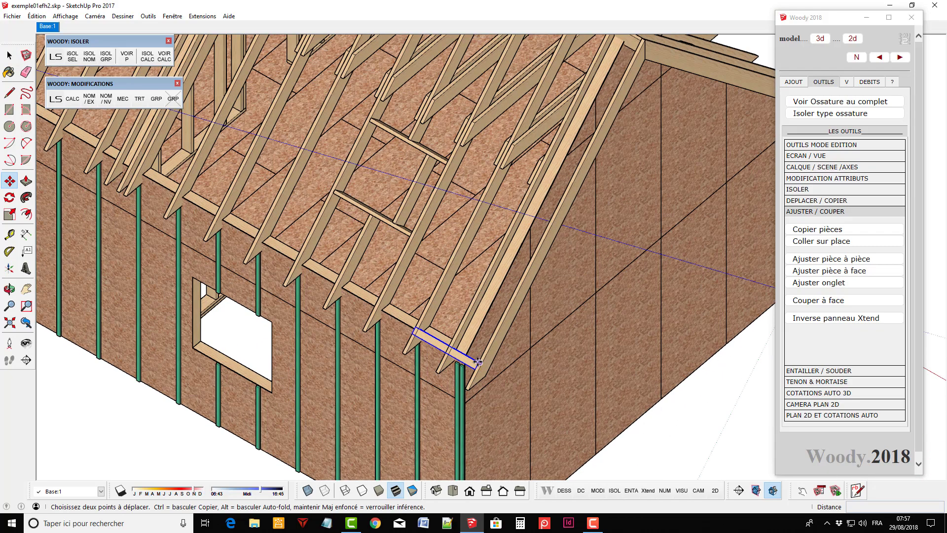
{"action": "left_click", "coordinate": [479, 363]}
{"action": "scroll", "coordinate": [493, 301], "scroll_direction": "down", "scroll_amount": 2}
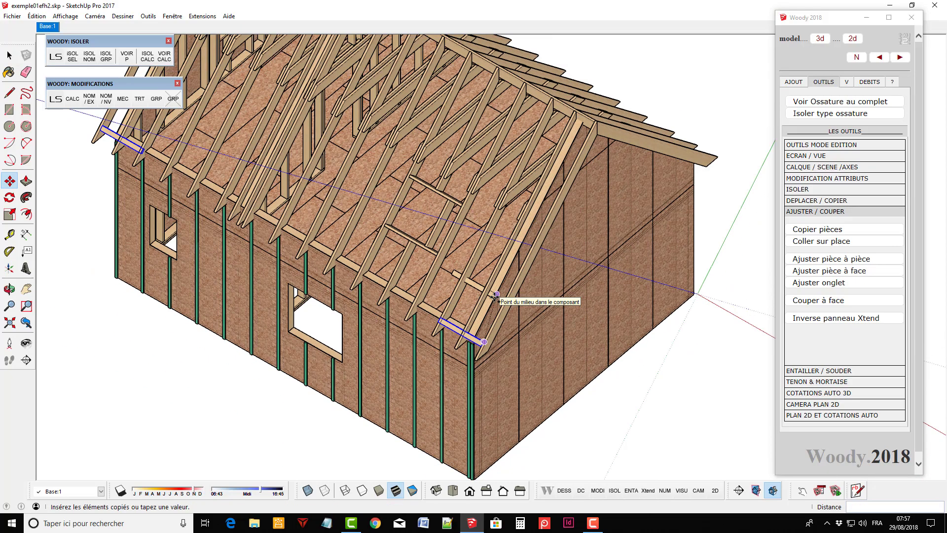
{"action": "scroll", "coordinate": [493, 296], "scroll_direction": "up", "scroll_amount": 1}
{"action": "scroll", "coordinate": [572, 173], "scroll_direction": "up", "scroll_amount": 1}
{"action": "scroll", "coordinate": [572, 173], "scroll_direction": "up", "scroll_amount": 1}
{"action": "scroll", "coordinate": [575, 163], "scroll_direction": "up", "scroll_amount": 1}
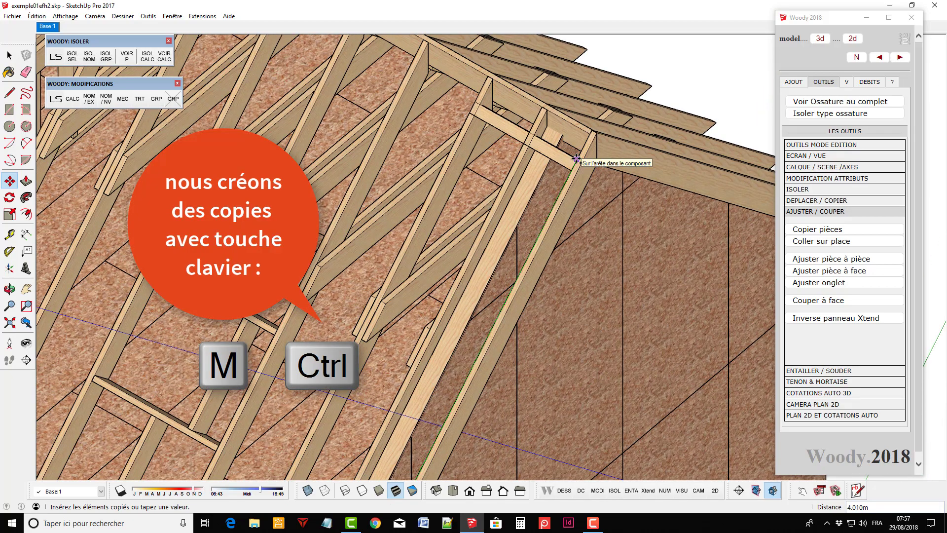
{"action": "left_click", "coordinate": [574, 161]}
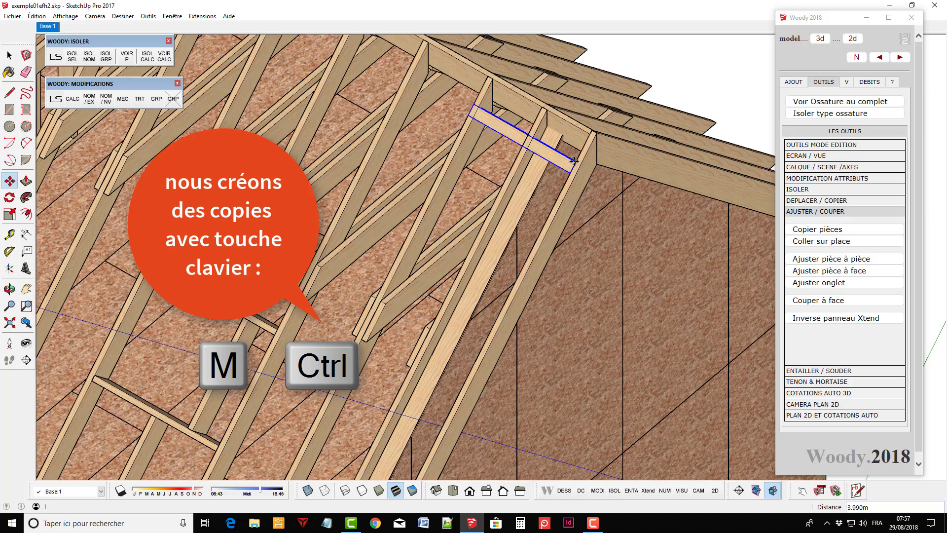
{"action": "type", "text": "/4"}
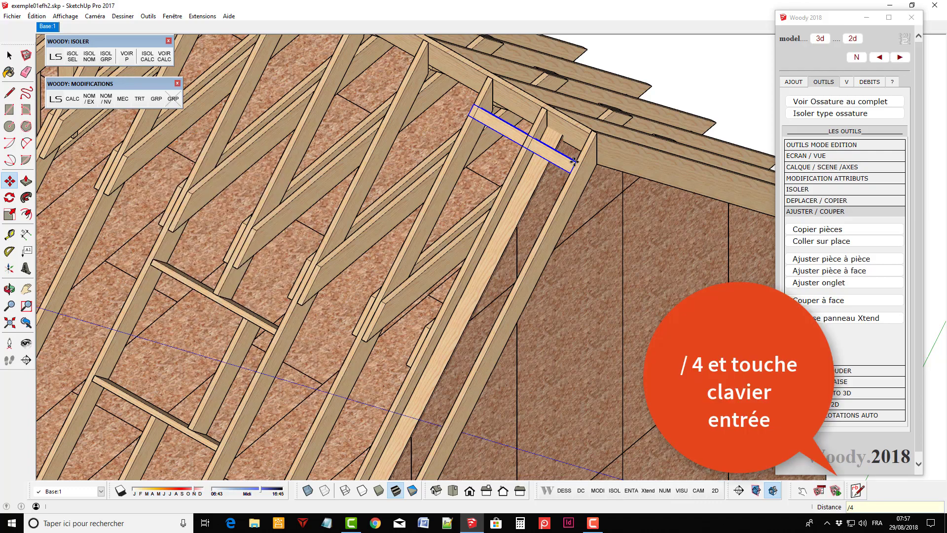
{"action": "key", "text": "Return"}
Orbit the view to see the house from the other side.
{"action": "scroll", "coordinate": [572, 168], "scroll_direction": "down", "scroll_amount": 3}
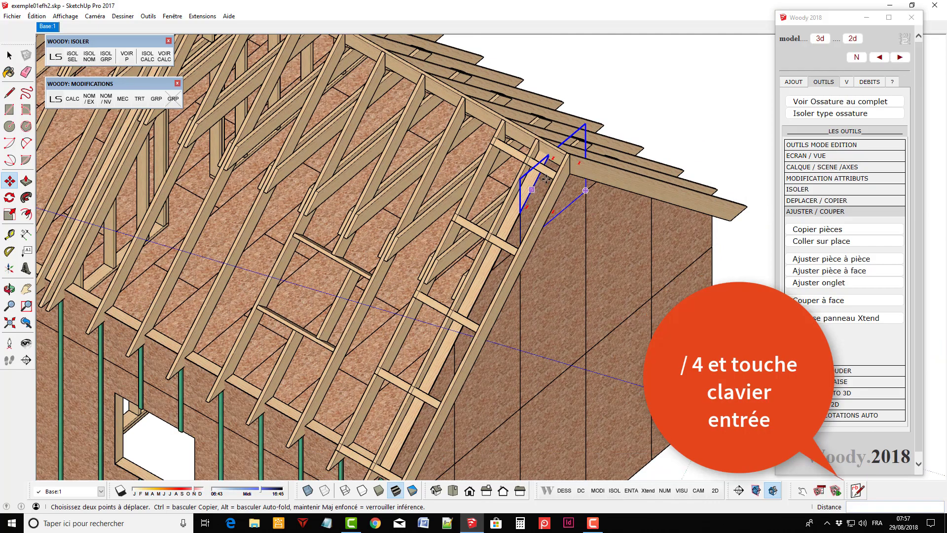
{"action": "scroll", "coordinate": [560, 190], "scroll_direction": "down", "scroll_amount": 2}
{"action": "scroll", "coordinate": [554, 200], "scroll_direction": "down", "scroll_amount": 2}
{"action": "key", "text": "o"}
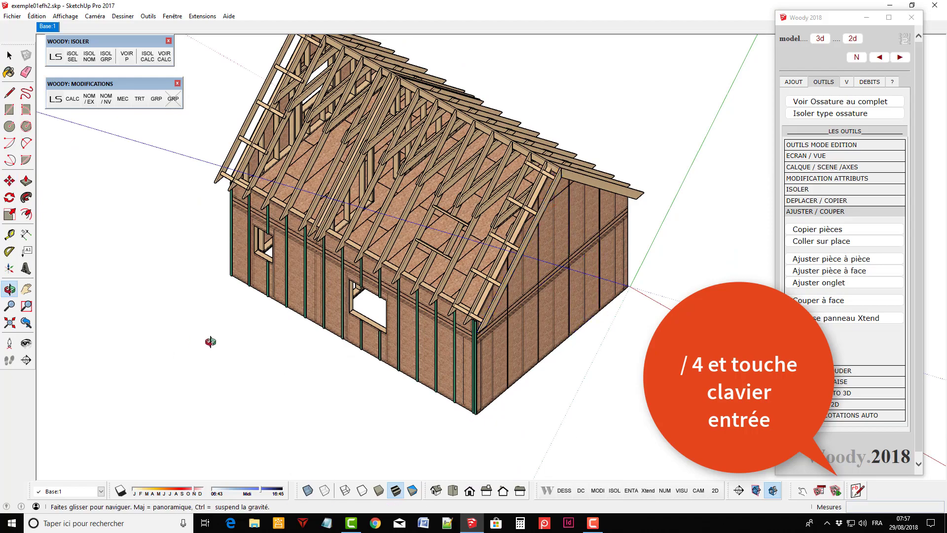
{"action": "left_click_drag", "start_coordinate": [209, 339], "coordinate": [590, 253]}
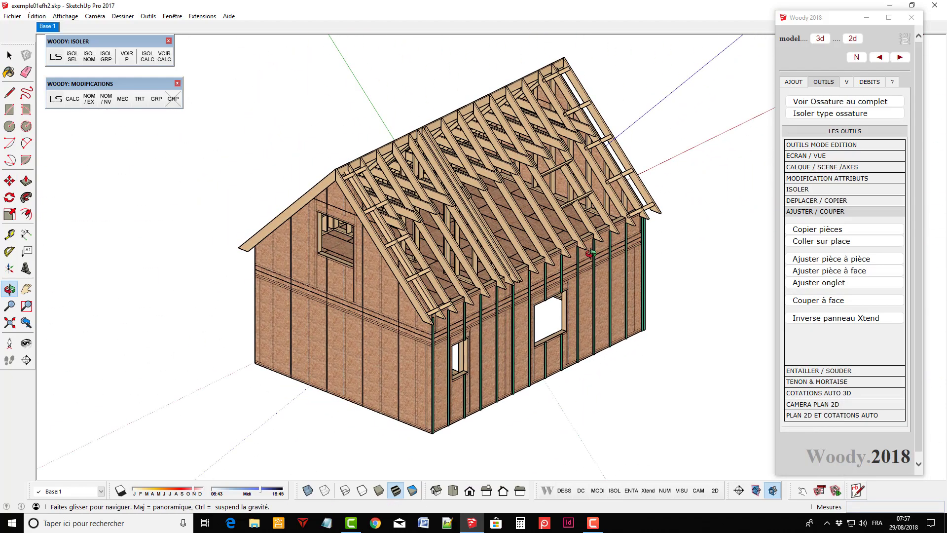
Return to the Base:1 scene and orbit around the house to inspect the gable ladders.
{"action": "key", "text": "m"}
{"action": "scroll", "coordinate": [697, 180], "scroll_direction": "up", "scroll_amount": 2}
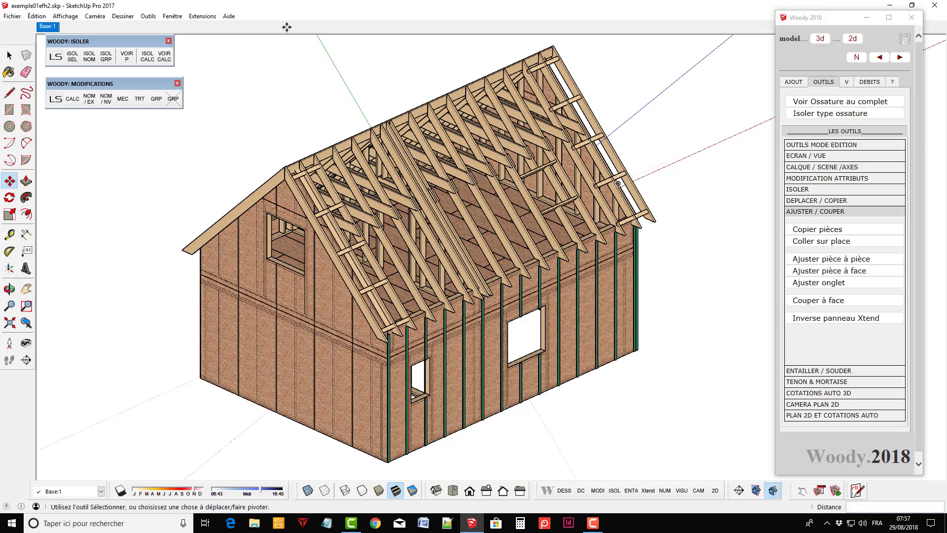
{"action": "left_click", "coordinate": [47, 27]}
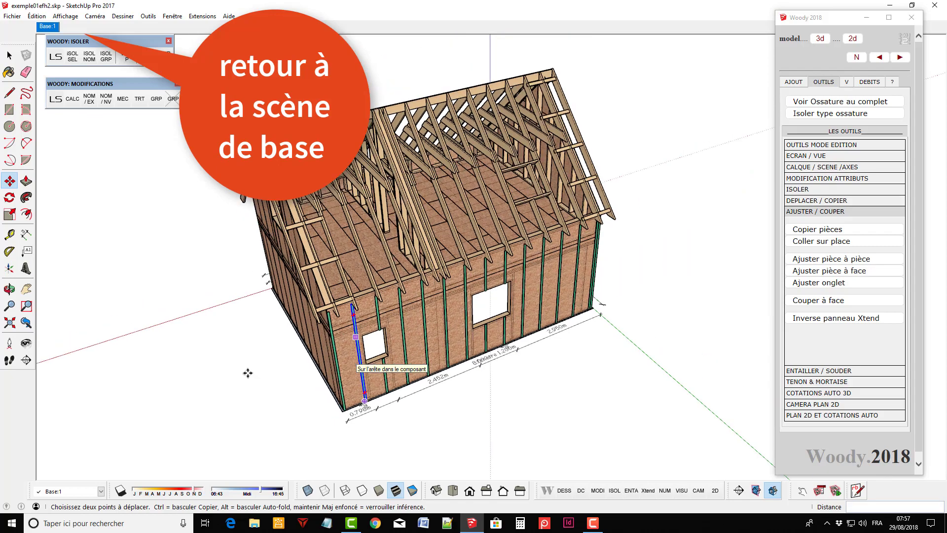
{"action": "left_click", "coordinate": [9, 57]}
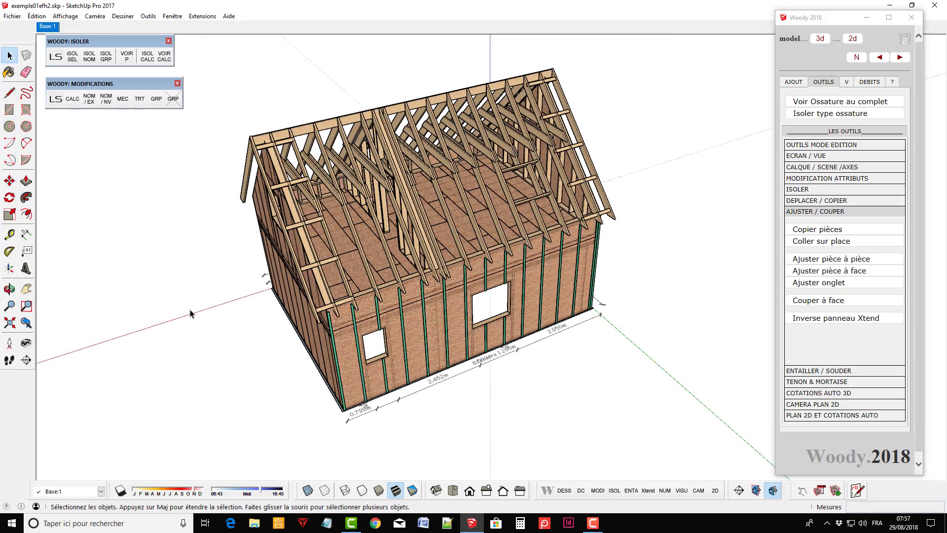
{"action": "middle_click_drag", "start_coordinate": [188, 315], "coordinate": [371, 280]}
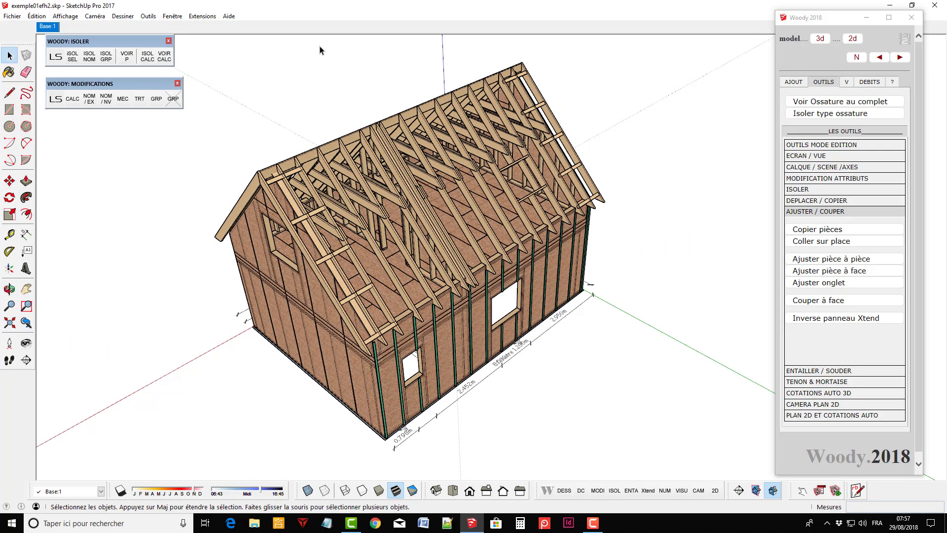
{"action": "scroll", "coordinate": [371, 280], "scroll_direction": "up", "scroll_amount": 2}
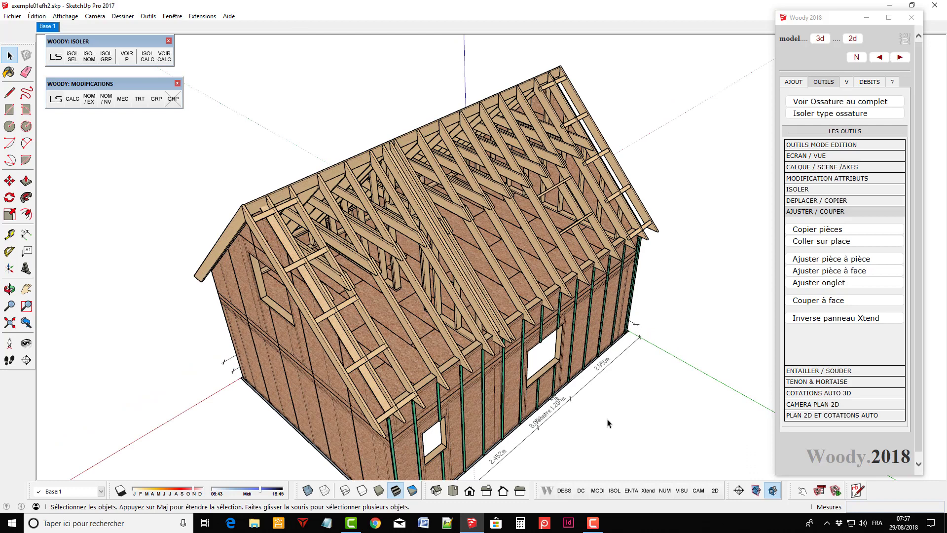
{"action": "scroll", "coordinate": [608, 423], "scroll_direction": "up", "scroll_amount": 1}
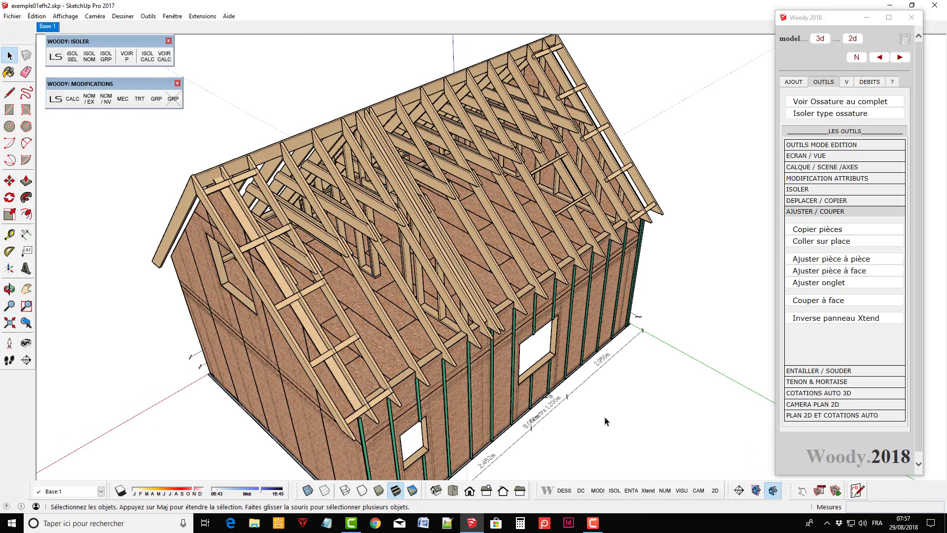
Notch the gable rafter at the first two crosspieces using Entailler et conserver.
{"action": "left_click", "coordinate": [807, 371]}
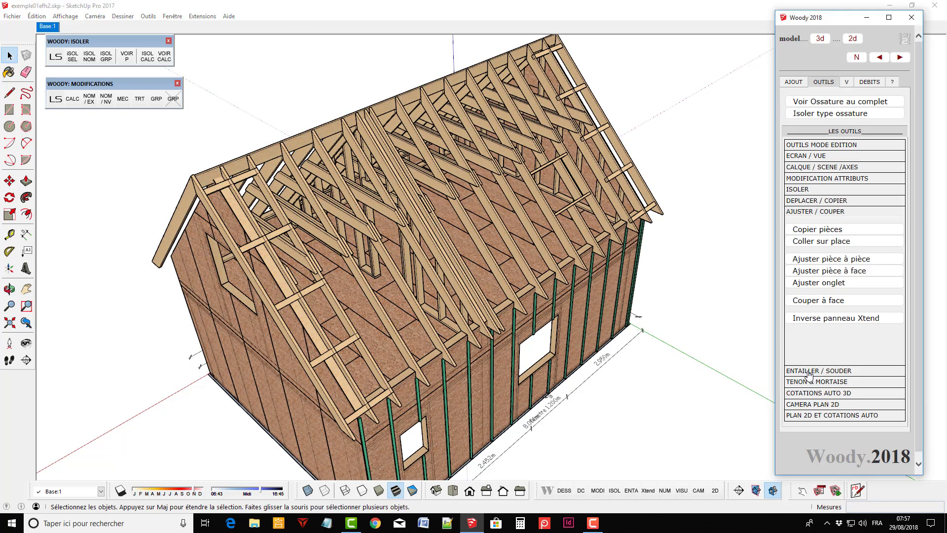
{"action": "left_click", "coordinate": [832, 260]}
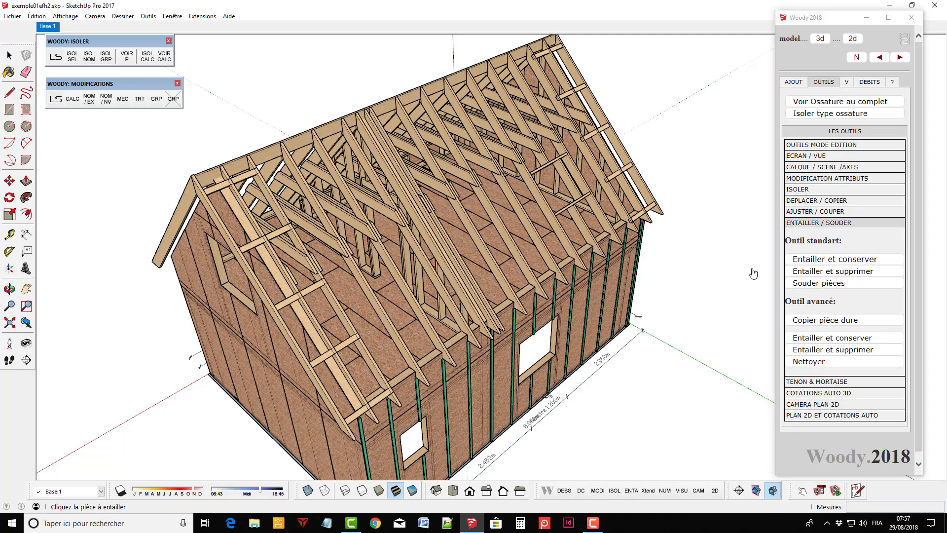
{"action": "scroll", "coordinate": [233, 201], "scroll_direction": "up", "scroll_amount": 1}
{"action": "scroll", "coordinate": [242, 195], "scroll_direction": "up", "scroll_amount": 1}
{"action": "scroll", "coordinate": [252, 197], "scroll_direction": "up", "scroll_amount": 1}
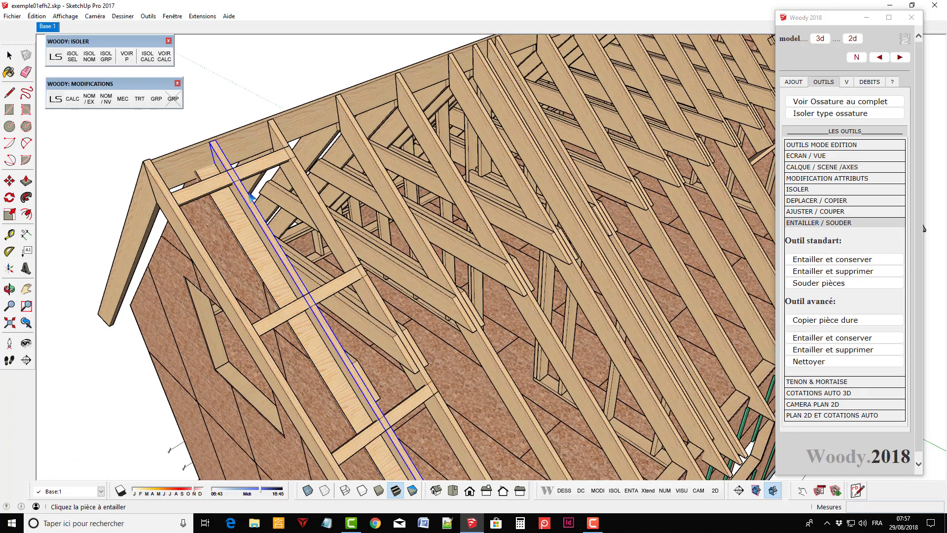
{"action": "left_click", "coordinate": [255, 196]}
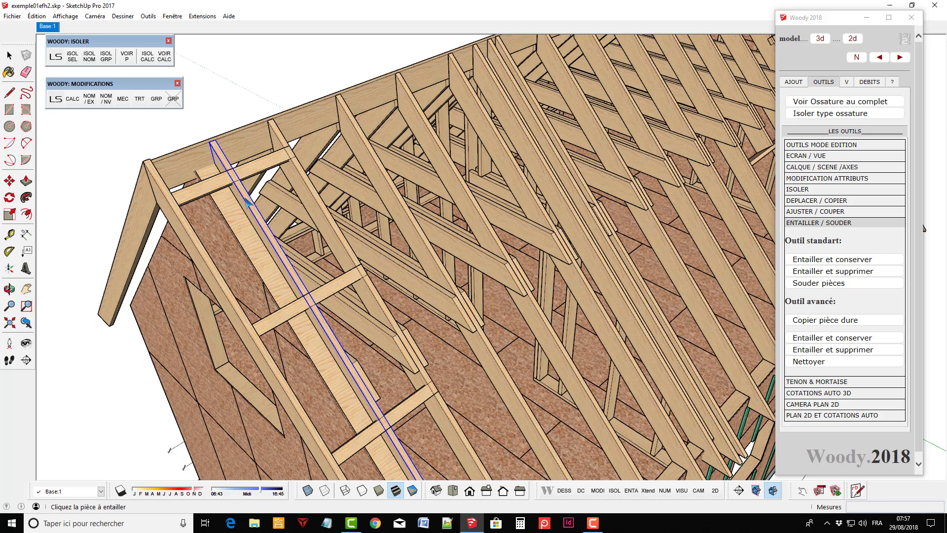
{"action": "left_click", "coordinate": [253, 176]}
{"action": "left_click", "coordinate": [309, 190]}
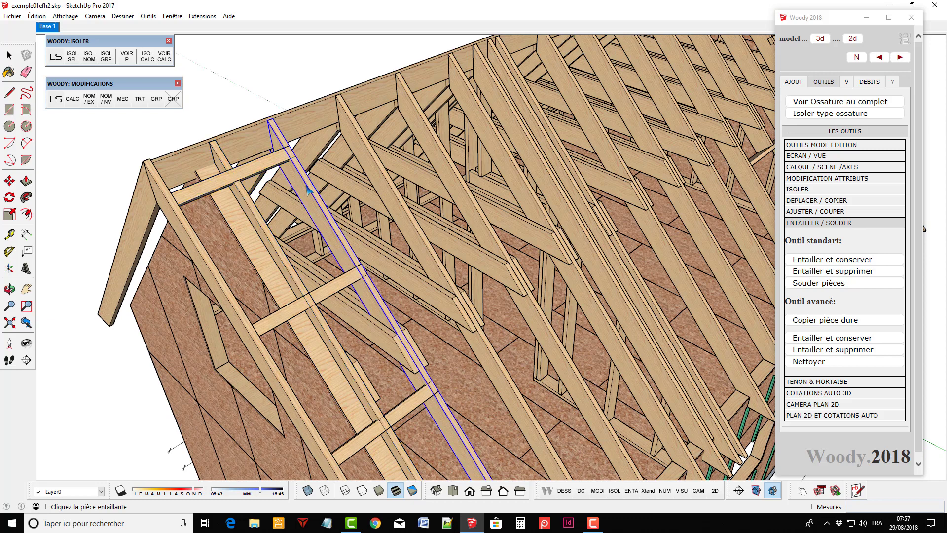
{"action": "left_click", "coordinate": [268, 170]}
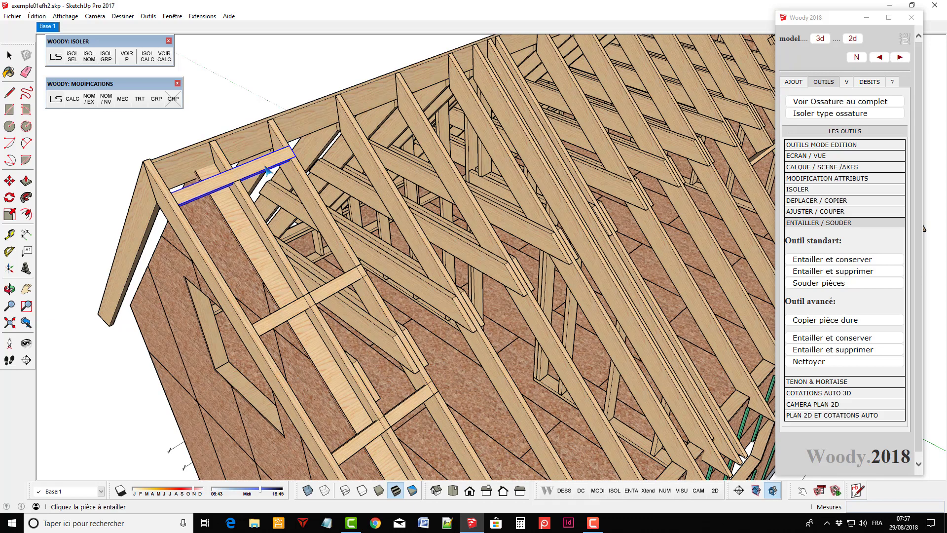
{"action": "scroll", "coordinate": [267, 170], "scroll_direction": "down", "scroll_amount": 3}
{"action": "scroll", "coordinate": [276, 207], "scroll_direction": "up", "scroll_amount": 2}
{"action": "scroll", "coordinate": [292, 242], "scroll_direction": "up", "scroll_amount": 2}
Notch the rafter at the next crosspieces further down the ladder.
{"action": "left_click", "coordinate": [292, 242]}
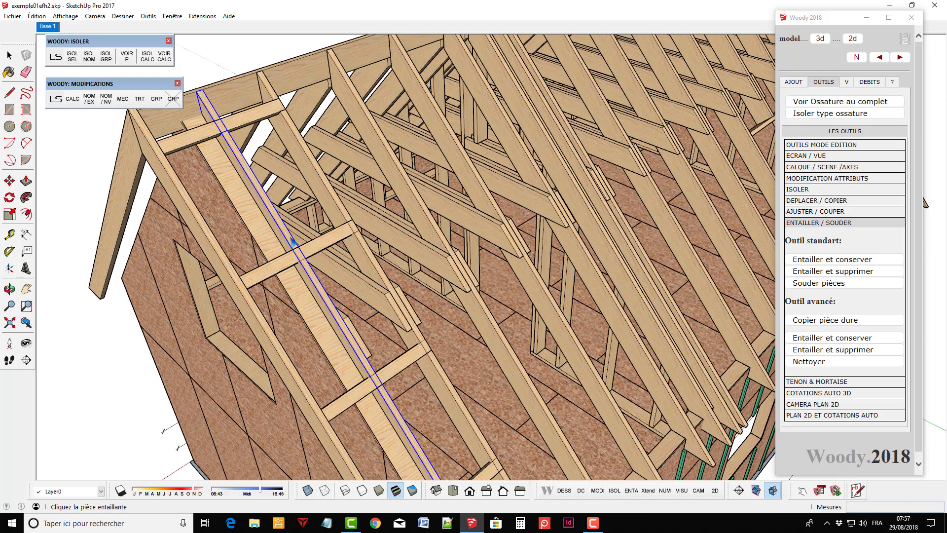
{"action": "left_click", "coordinate": [319, 251]}
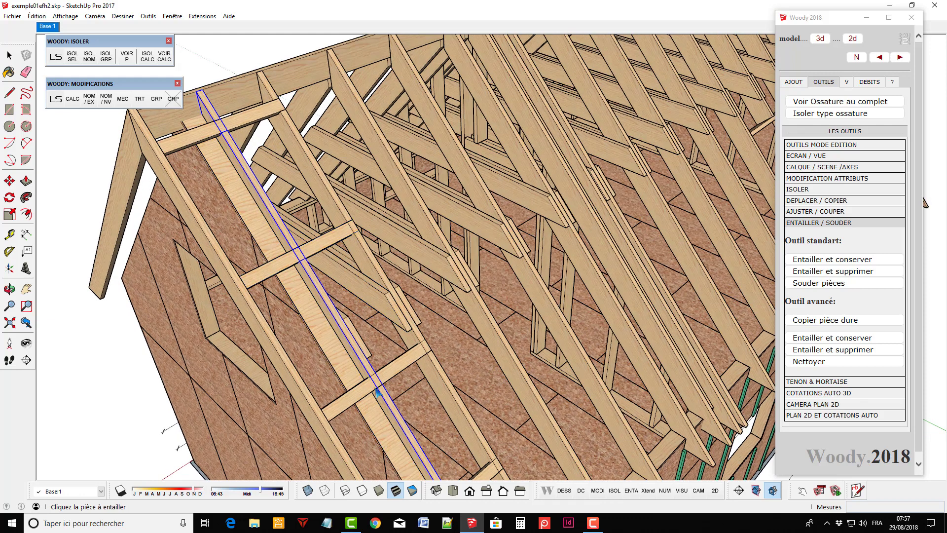
{"action": "left_click", "coordinate": [390, 414]}
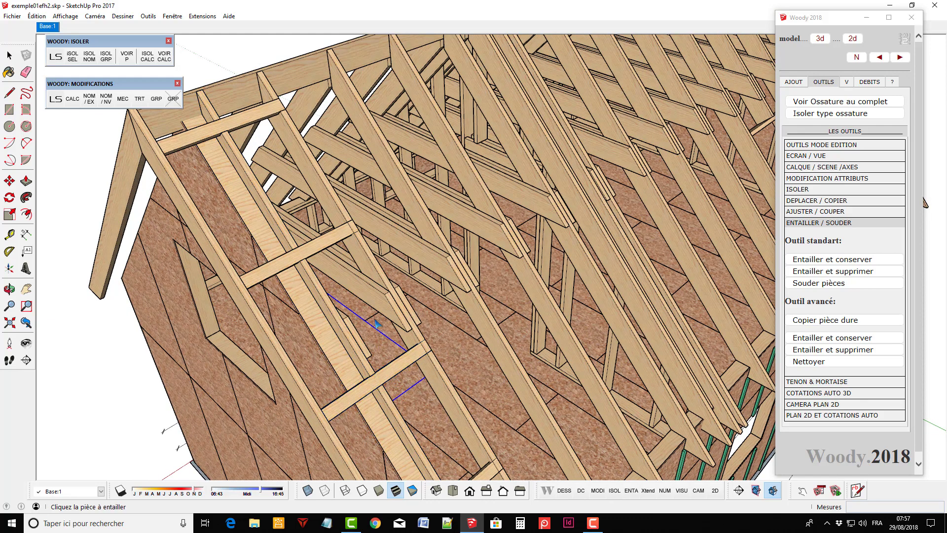
{"action": "scroll", "coordinate": [377, 325], "scroll_direction": "down", "scroll_amount": 3}
{"action": "scroll", "coordinate": [380, 331], "scroll_direction": "down", "scroll_amount": 1}
{"action": "scroll", "coordinate": [394, 365], "scroll_direction": "up", "scroll_amount": 2}
{"action": "scroll", "coordinate": [416, 407], "scroll_direction": "up", "scroll_amount": 2}
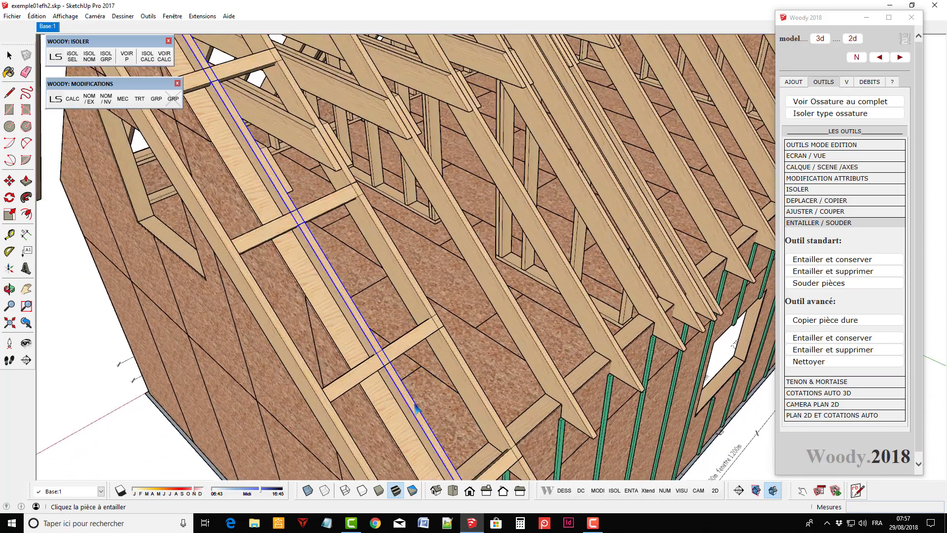
{"action": "scroll", "coordinate": [416, 407], "scroll_direction": "up", "scroll_amount": 1}
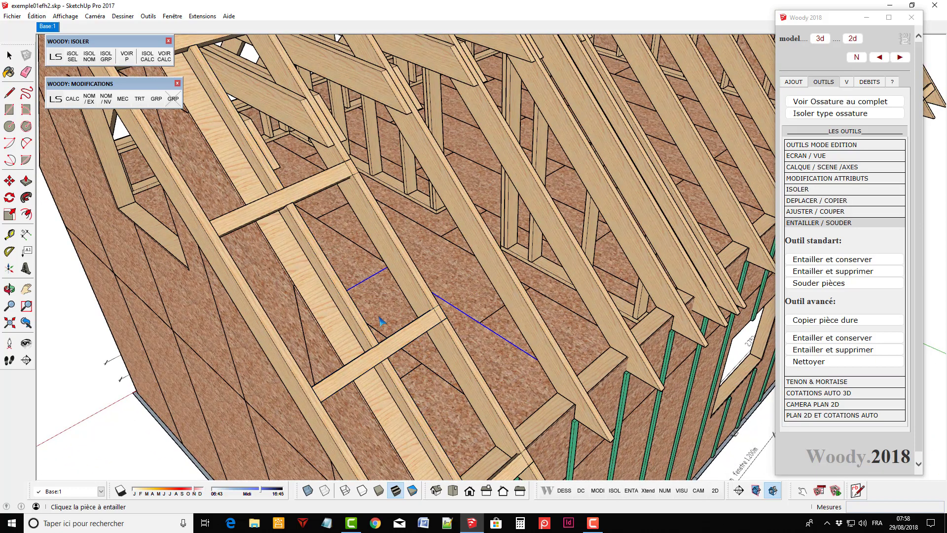
{"action": "scroll", "coordinate": [381, 321], "scroll_direction": "down", "scroll_amount": 2}
{"action": "scroll", "coordinate": [375, 296], "scroll_direction": "down", "scroll_amount": 2}
{"action": "scroll", "coordinate": [434, 410], "scroll_direction": "up", "scroll_amount": 3}
{"action": "scroll", "coordinate": [403, 363], "scroll_direction": "up", "scroll_amount": 2}
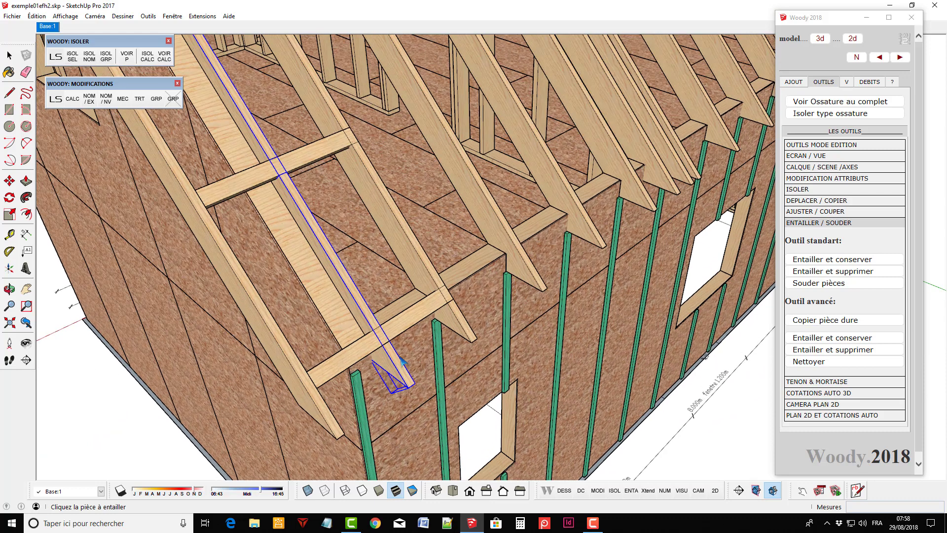
Notch the rafter at the bottom crosspiece, then select the notched rafter.
{"action": "left_click", "coordinate": [398, 367]}
{"action": "left_click", "coordinate": [407, 331]}
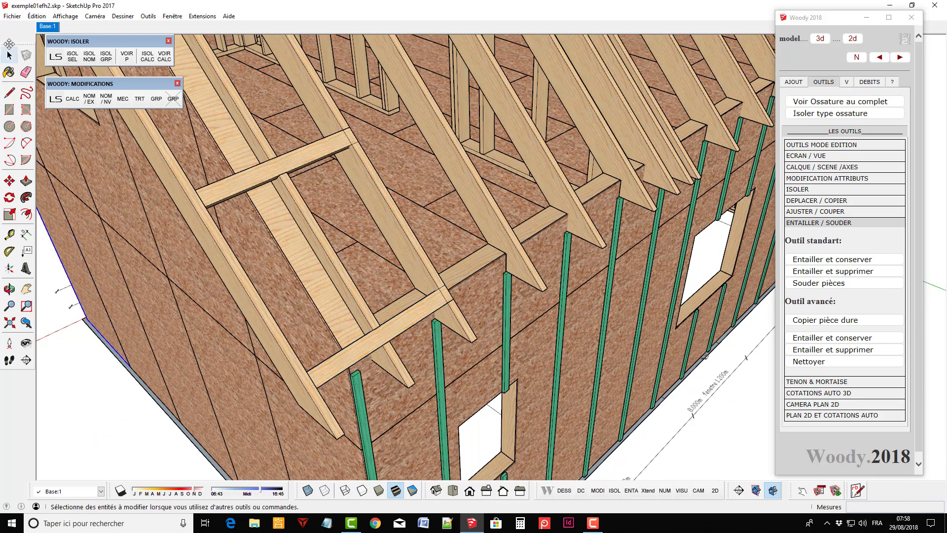
{"action": "left_click", "coordinate": [348, 289]}
{"action": "scroll", "coordinate": [351, 298], "scroll_direction": "down", "scroll_amount": 1}
{"action": "scroll", "coordinate": [351, 298], "scroll_direction": "down", "scroll_amount": 1}
{"action": "scroll", "coordinate": [477, 424], "scroll_direction": "down", "scroll_amount": 1}
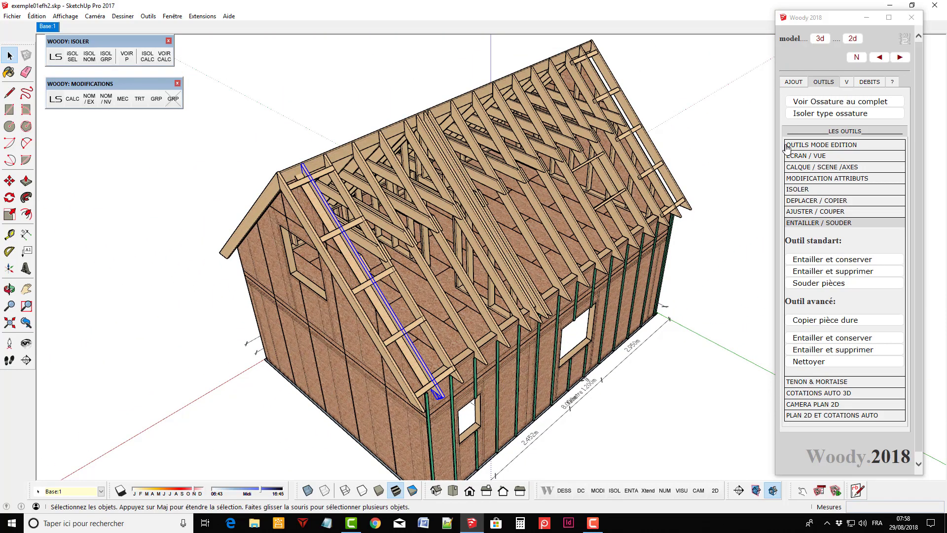
Add the far gable's matching rafter to the selection and apply Woody's Donner Forme.
{"action": "left_click", "coordinate": [823, 204]}
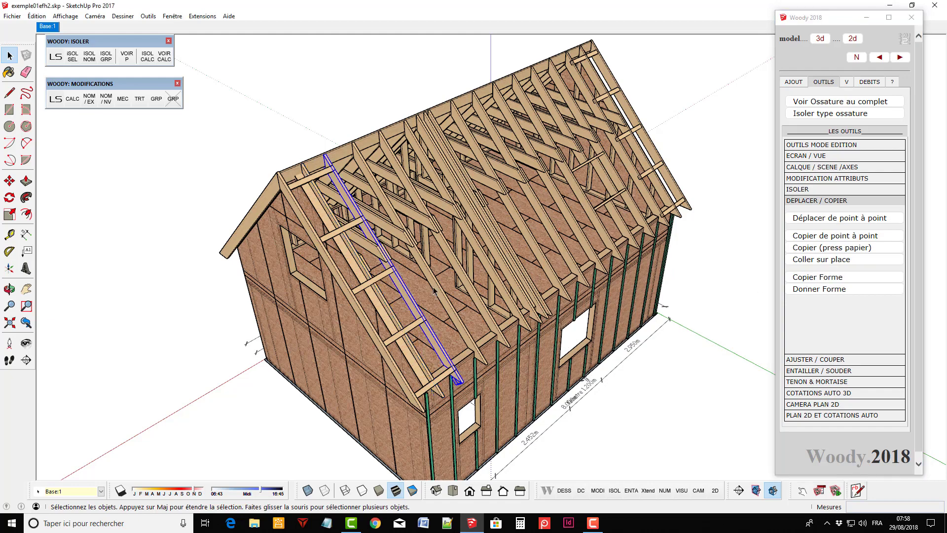
{"action": "scroll", "coordinate": [665, 181], "scroll_direction": "up", "scroll_amount": 3}
{"action": "left_click", "coordinate": [652, 199]}
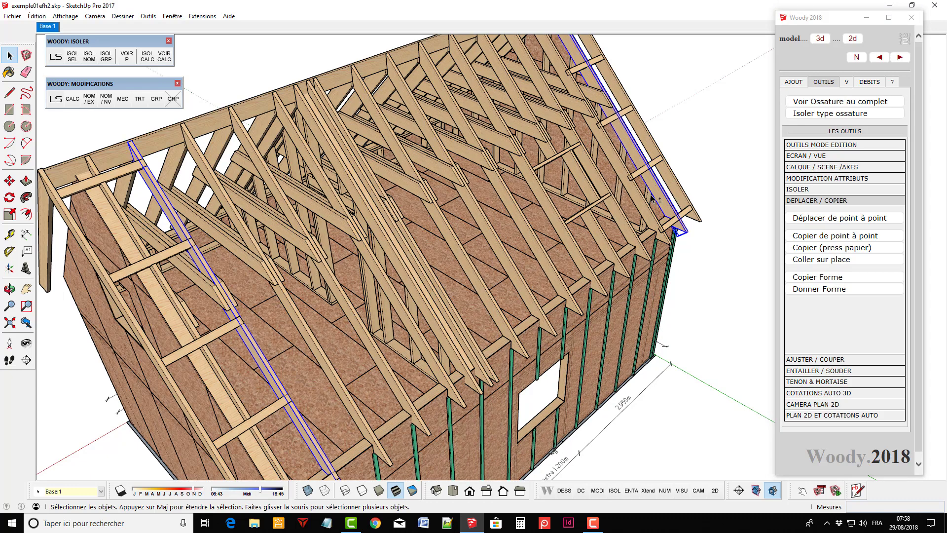
{"action": "scroll", "coordinate": [661, 211], "scroll_direction": "down", "scroll_amount": 2}
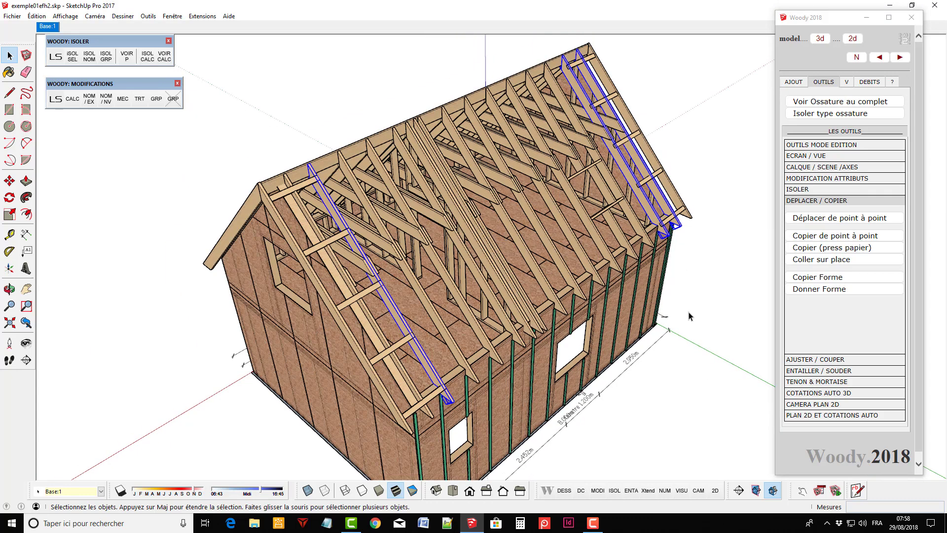
{"action": "left_click", "coordinate": [812, 295]}
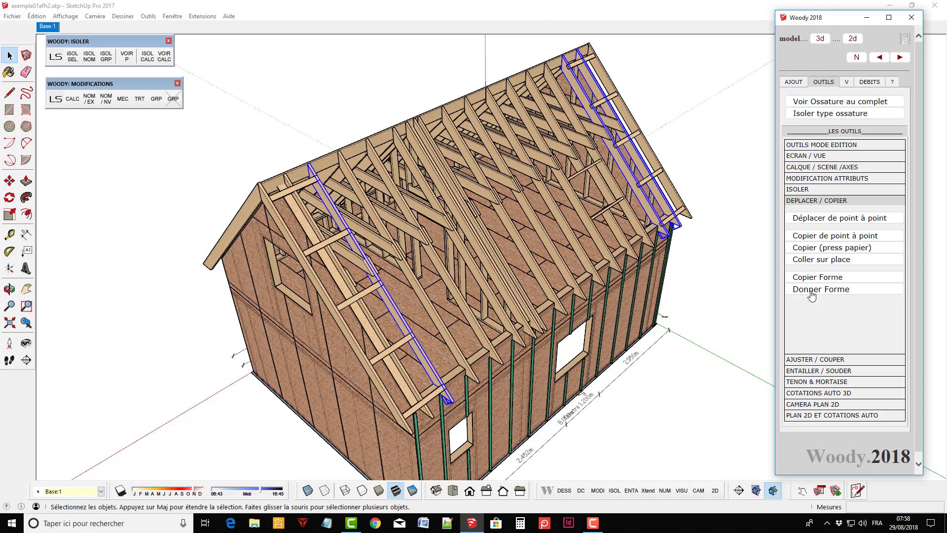
Clear the selection and orbit closer to the far gable's ladder rafter.
{"action": "left_click", "coordinate": [723, 323]}
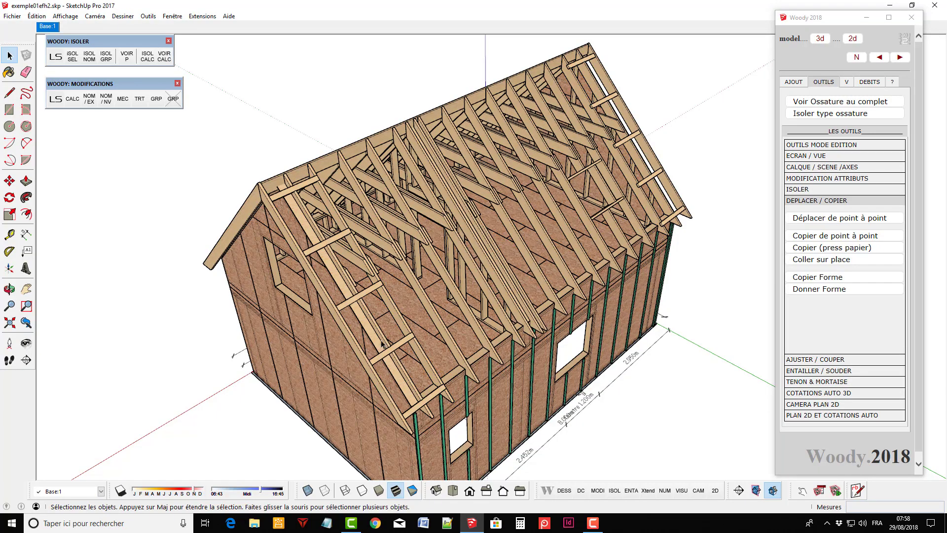
{"action": "scroll", "coordinate": [383, 344], "scroll_direction": "up", "scroll_amount": 3}
{"action": "scroll", "coordinate": [382, 343], "scroll_direction": "up", "scroll_amount": 2}
{"action": "mouse_move", "coordinate": [356, 341]}
{"action": "middle_mouse_down"}
{"action": "mouse_move", "coordinate": [192, 327]}
{"action": "mouse_move", "coordinate": [130, 304]}
{"action": "middle_mouse_up"}
{"action": "scroll", "coordinate": [576, 327], "scroll_direction": "up", "scroll_amount": 2}
{"action": "scroll", "coordinate": [574, 286], "scroll_direction": "up", "scroll_amount": 3}
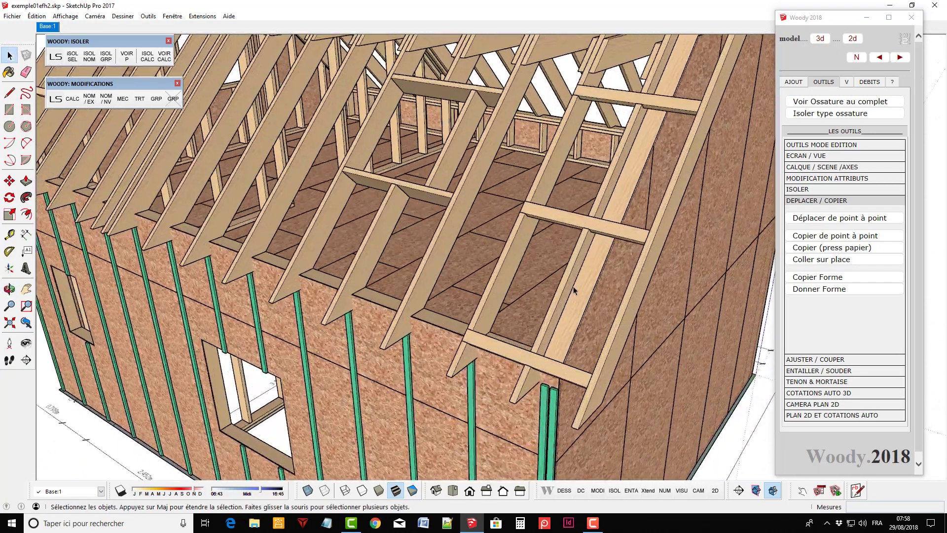
{"action": "mouse_move", "coordinate": [573, 286]}
{"action": "middle_mouse_down"}
{"action": "mouse_move", "coordinate": [515, 265]}
{"action": "mouse_move", "coordinate": [514, 241]}
{"action": "mouse_move", "coordinate": [534, 219]}
{"action": "mouse_move", "coordinate": [561, 268]}
{"action": "mouse_move", "coordinate": [563, 334]}
{"action": "middle_mouse_up"}
Zoom around the far gable, then orbit to a high oblique view of the roof.
{"action": "scroll", "coordinate": [514, 241], "scroll_direction": "down", "scroll_amount": 3}
{"action": "scroll", "coordinate": [523, 232], "scroll_direction": "up", "scroll_amount": 3}
{"action": "scroll", "coordinate": [561, 268], "scroll_direction": "down", "scroll_amount": 2}
{"action": "scroll", "coordinate": [561, 268], "scroll_direction": "down", "scroll_amount": 2}
{"action": "scroll", "coordinate": [561, 268], "scroll_direction": "down", "scroll_amount": 2}
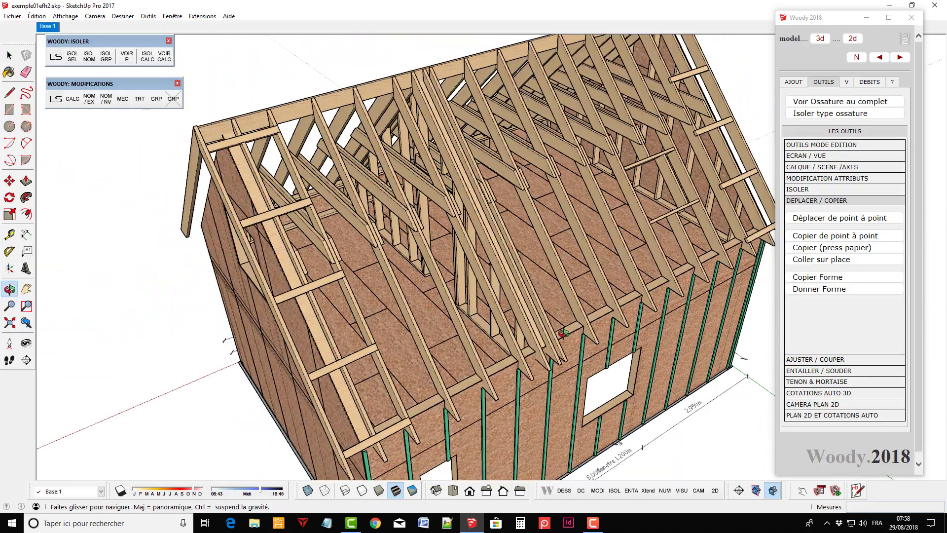
{"action": "scroll", "coordinate": [394, 363], "scroll_direction": "down", "scroll_amount": 3}
{"action": "scroll", "coordinate": [328, 274], "scroll_direction": "down", "scroll_amount": 2}
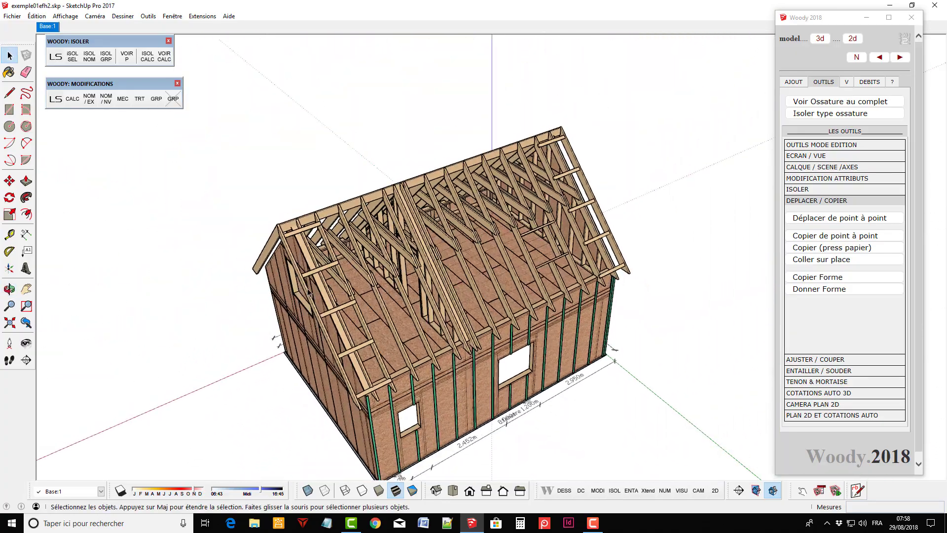
{"action": "scroll", "coordinate": [310, 292], "scroll_direction": "up", "scroll_amount": 2}
{"action": "middle_click_drag", "start_coordinate": [274, 244], "coordinate": [612, 281]}
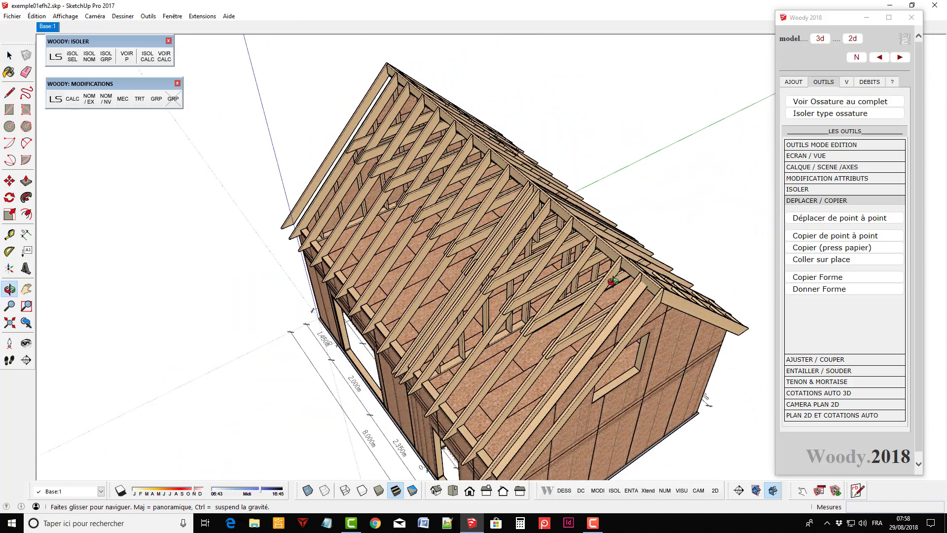
Select four overhang rafters on the roof slope and delete them.
{"action": "scroll", "coordinate": [631, 287], "scroll_direction": "up", "scroll_amount": 2}
{"action": "left_click", "coordinate": [632, 290]}
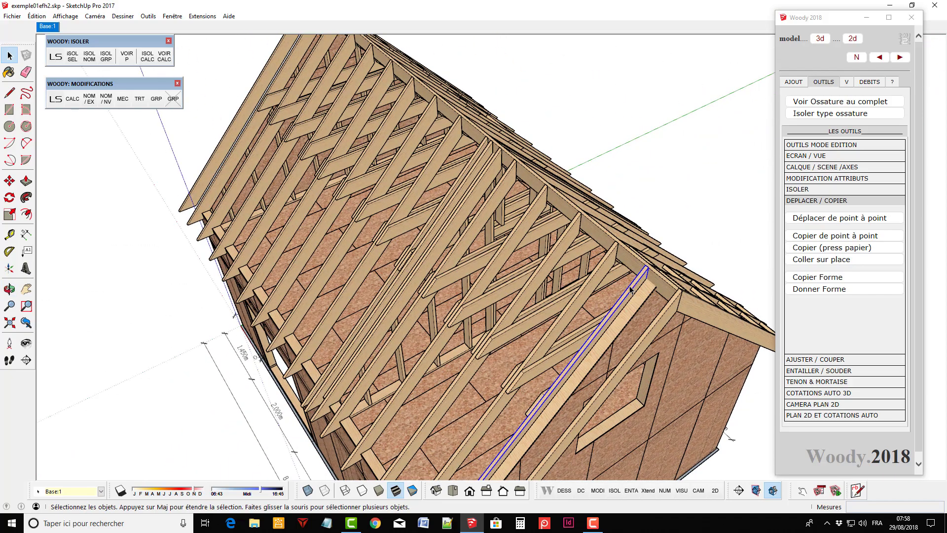
{"action": "left_click", "coordinate": [599, 271], "text": "shift"}
{"action": "scroll", "coordinate": [624, 325], "scroll_direction": "down", "scroll_amount": 2}
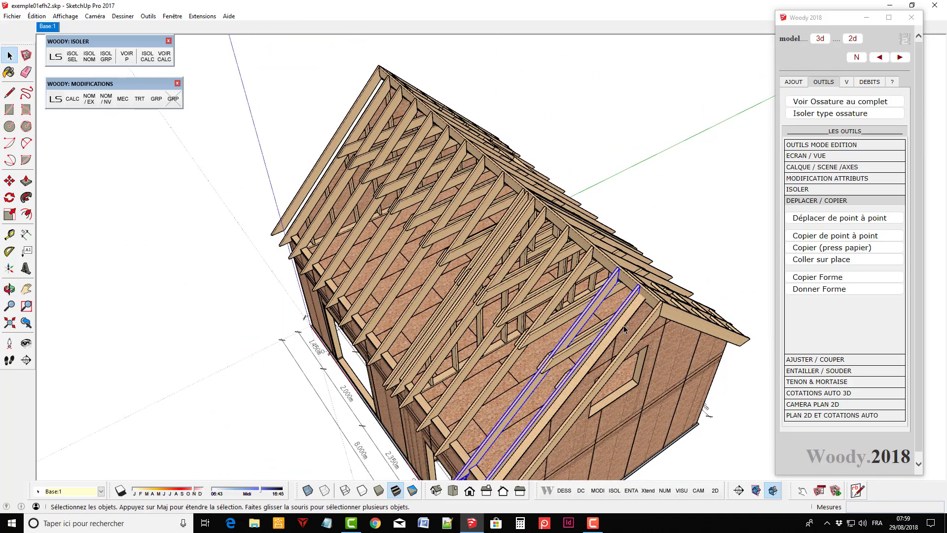
{"action": "scroll", "coordinate": [307, 88], "scroll_direction": "up", "scroll_amount": 2}
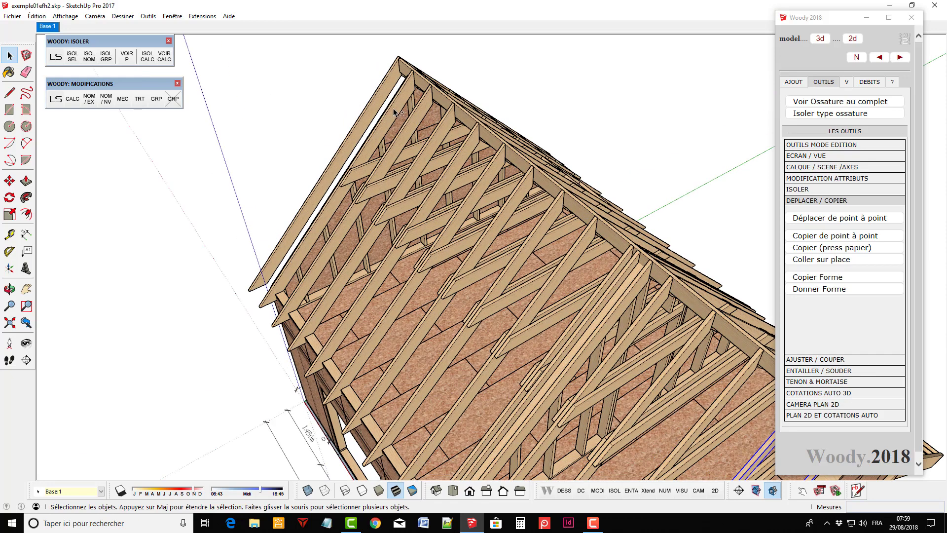
{"action": "left_click", "coordinate": [394, 111], "text": "shift"}
{"action": "left_click", "coordinate": [412, 134], "text": "shift"}
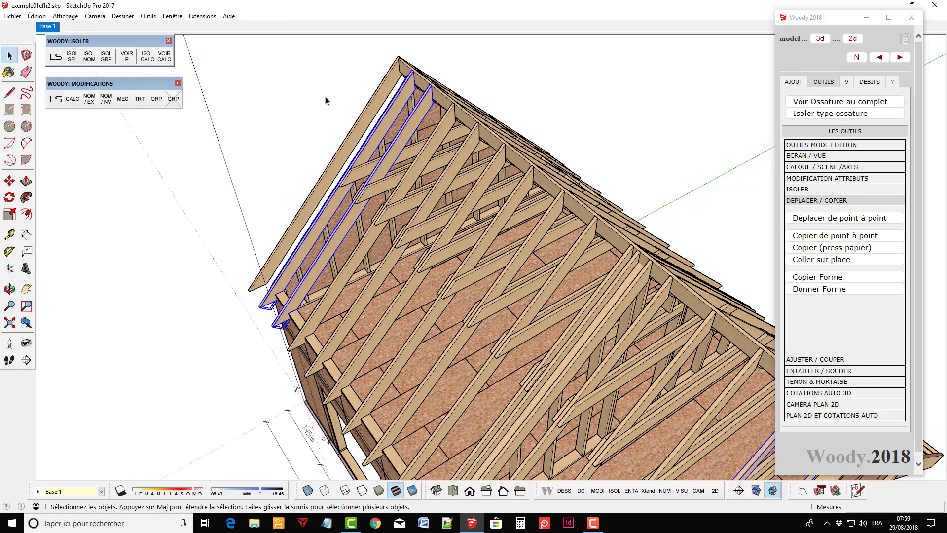
{"action": "scroll", "coordinate": [260, 75], "scroll_direction": "down", "scroll_amount": 2}
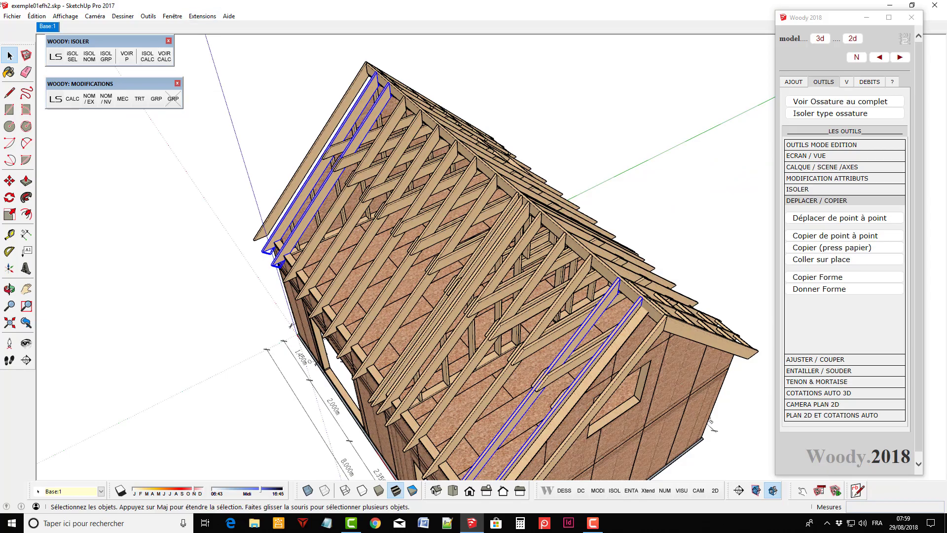
{"action": "key", "text": "Delete"}
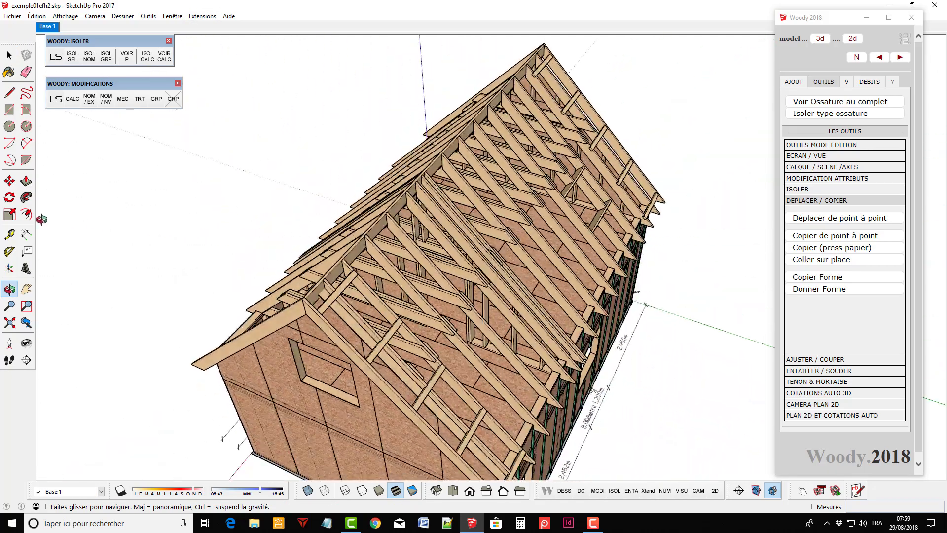
From a side view, select the first gable ladder's two rafters and its battens.
{"action": "middle_click_drag", "start_coordinate": [377, 217], "coordinate": [68, 206]}
{"action": "scroll", "coordinate": [319, 313], "scroll_direction": "up", "scroll_amount": 2}
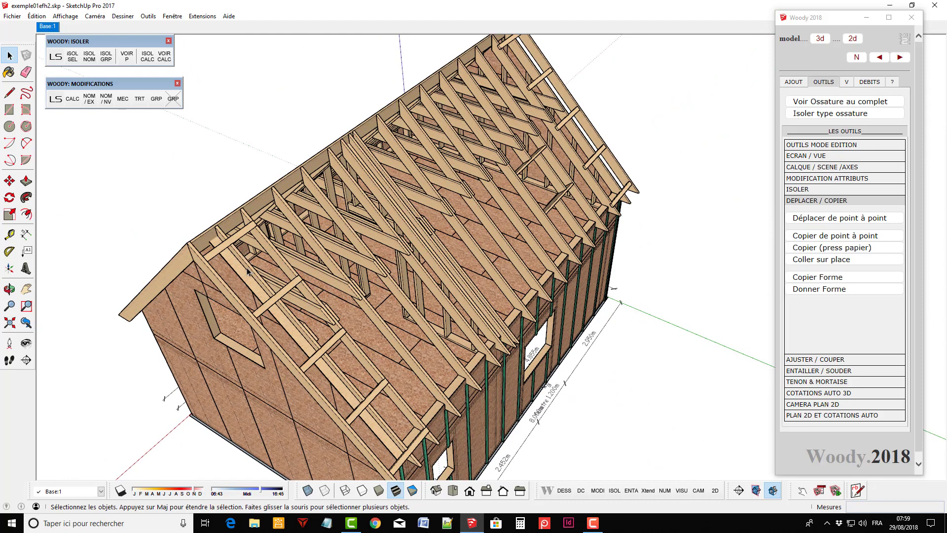
{"action": "left_click", "coordinate": [225, 239]}
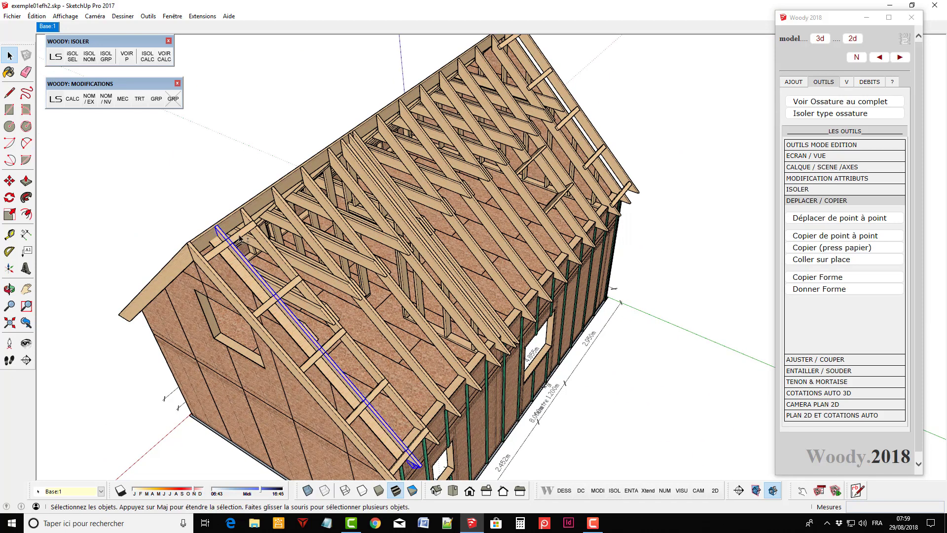
{"action": "left_click", "coordinate": [239, 239], "text": "ctrl"}
{"action": "left_click", "coordinate": [265, 240], "text": "ctrl"}
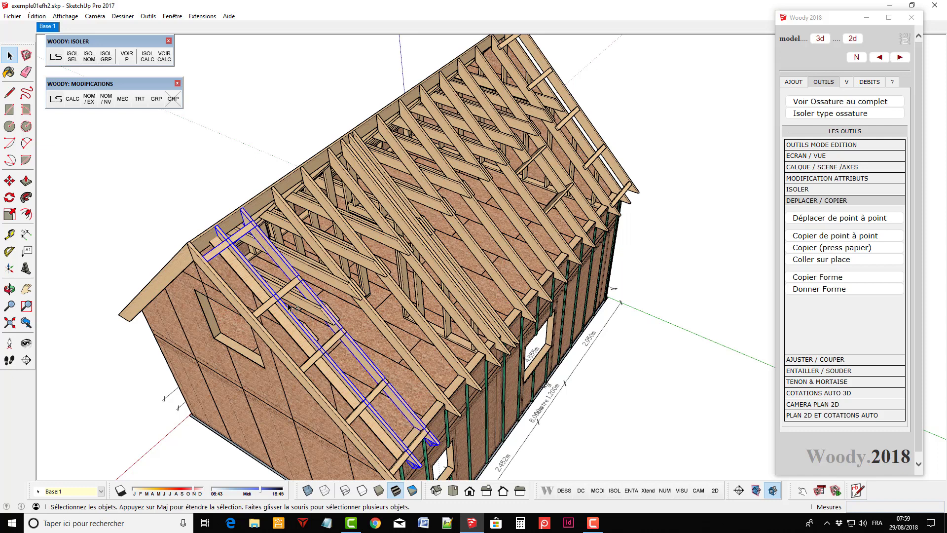
{"action": "left_click", "coordinate": [288, 292], "text": "ctrl"}
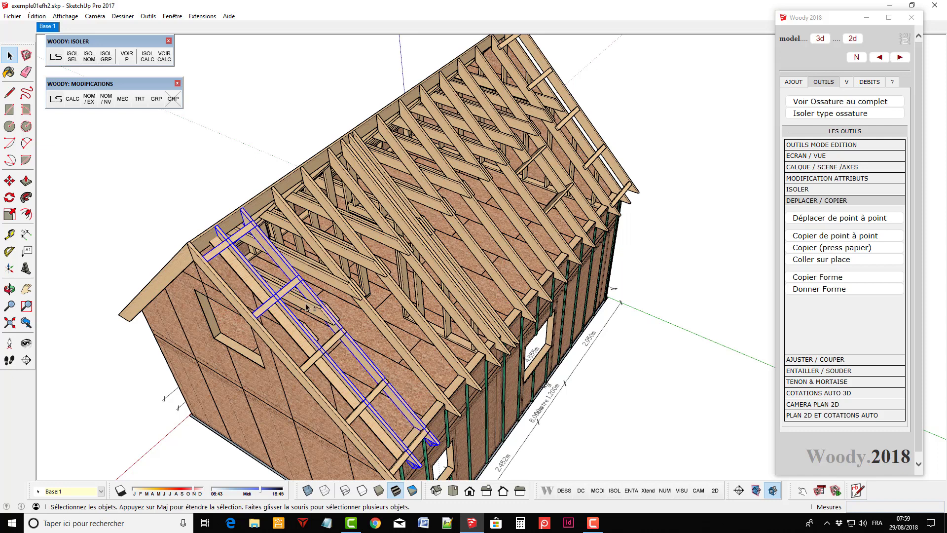
{"action": "left_click", "coordinate": [335, 344], "text": "ctrl"}
{"action": "left_click", "coordinate": [375, 391], "text": "ctrl"}
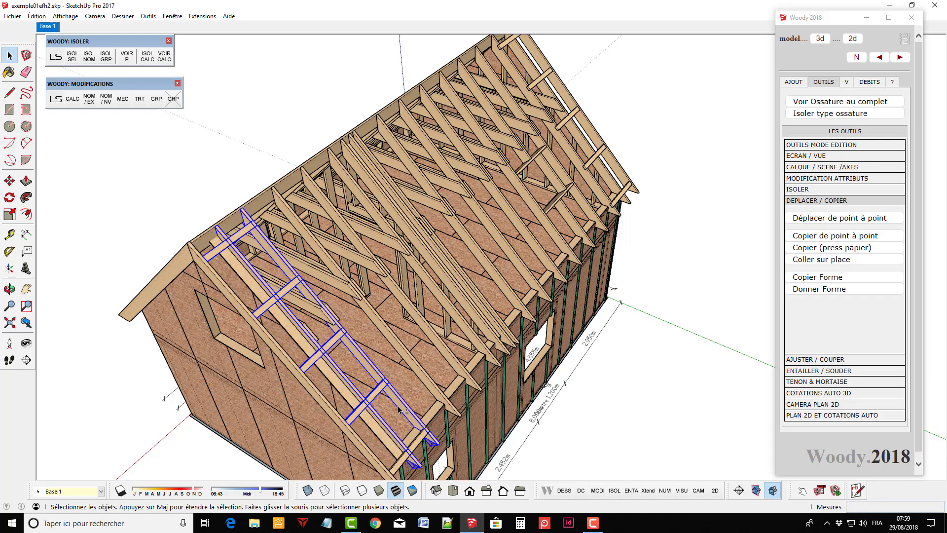
{"action": "left_click", "coordinate": [415, 441], "text": "ctrl"}
Add the far ladder's two rafters and its top and middle battens to the selection.
{"action": "scroll", "coordinate": [551, 225], "scroll_direction": "down", "scroll_amount": 2}
{"action": "scroll", "coordinate": [550, 225], "scroll_direction": "down", "scroll_amount": 1}
{"action": "scroll", "coordinate": [508, 144], "scroll_direction": "up", "scroll_amount": 3}
{"action": "scroll", "coordinate": [508, 143], "scroll_direction": "up", "scroll_amount": 3}
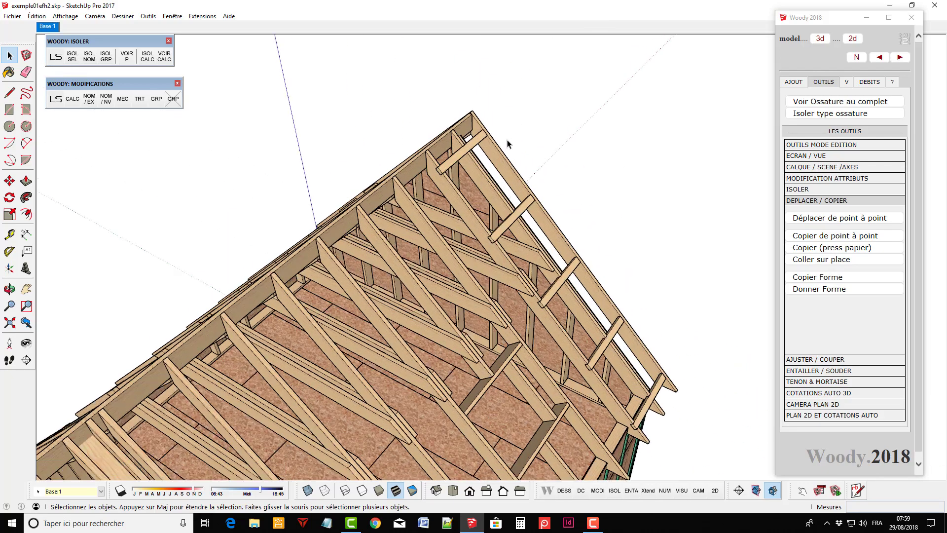
{"action": "scroll", "coordinate": [509, 144], "scroll_direction": "up", "scroll_amount": 1}
{"action": "left_click", "coordinate": [466, 178], "text": "ctrl"}
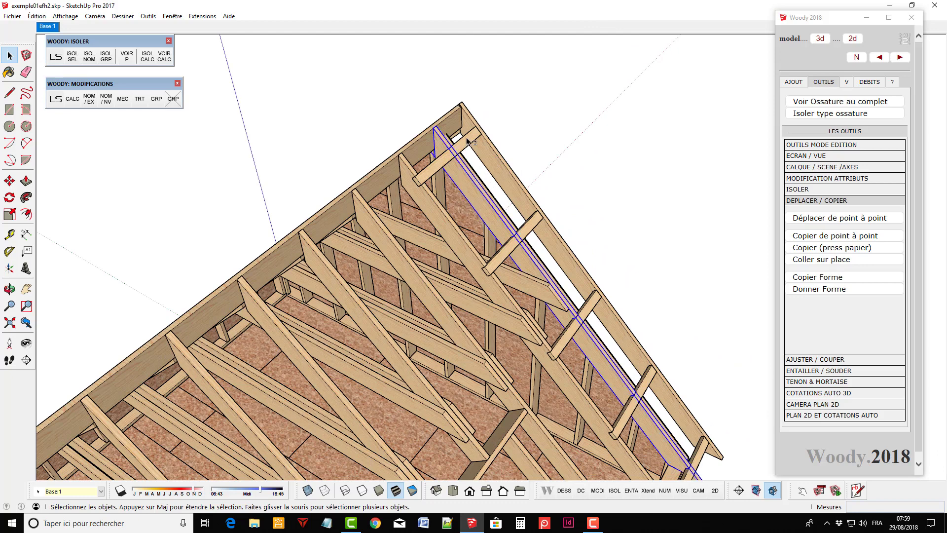
{"action": "left_click", "coordinate": [463, 151], "text": "ctrl"}
{"action": "left_click", "coordinate": [441, 217], "text": "ctrl"}
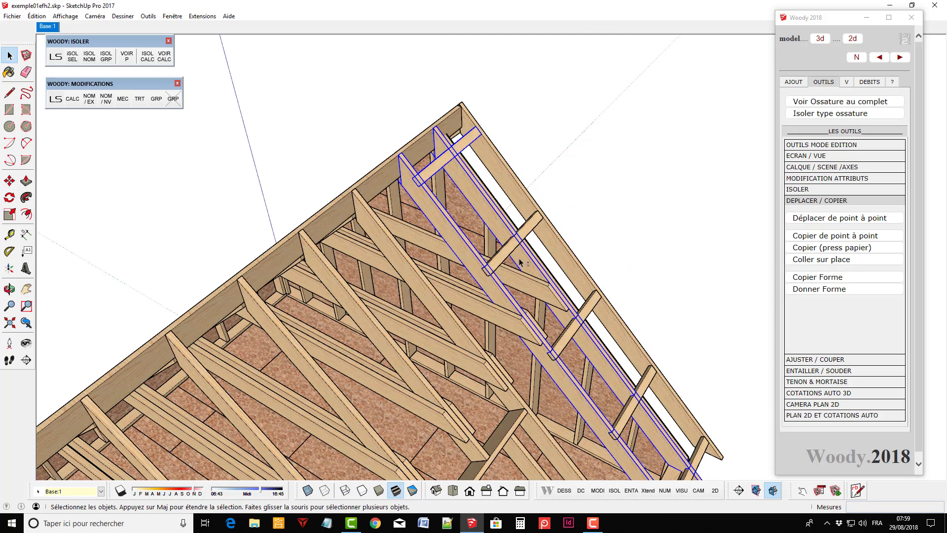
{"action": "left_click", "coordinate": [506, 252], "text": "ctrl"}
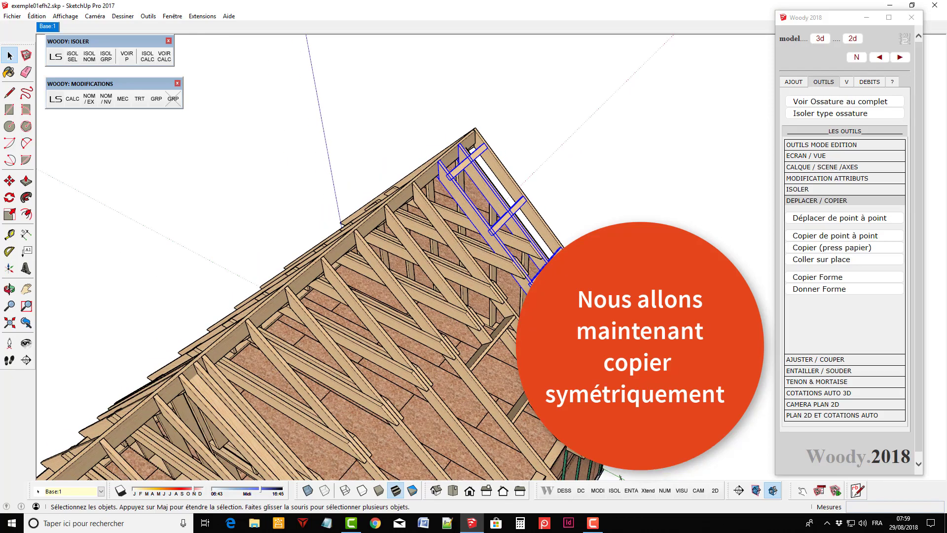
Copy both selected ladders from a roof endpoint, locked to the green axis, beside the house.
{"action": "scroll", "coordinate": [507, 186], "scroll_direction": "up", "scroll_amount": 2}
{"action": "scroll", "coordinate": [400, 89], "scroll_direction": "down", "scroll_amount": 3}
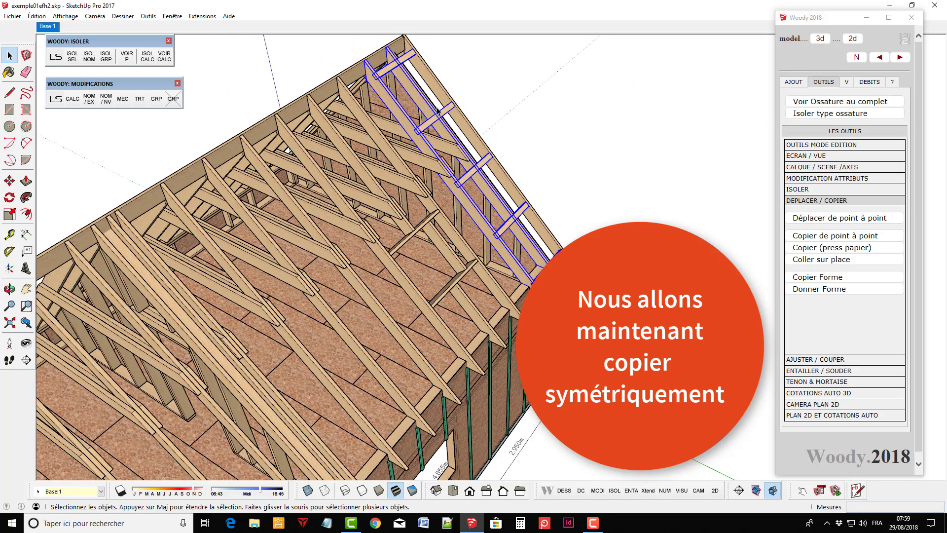
{"action": "scroll", "coordinate": [348, 208], "scroll_direction": "down", "scroll_amount": 3}
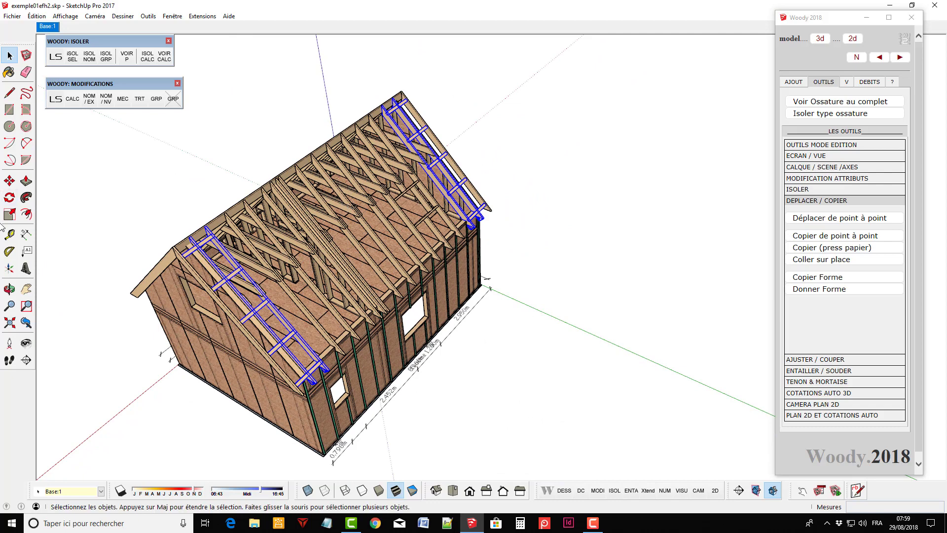
{"action": "left_click", "coordinate": [9, 181]}
{"action": "scroll", "coordinate": [200, 137], "scroll_direction": "down", "scroll_amount": 1}
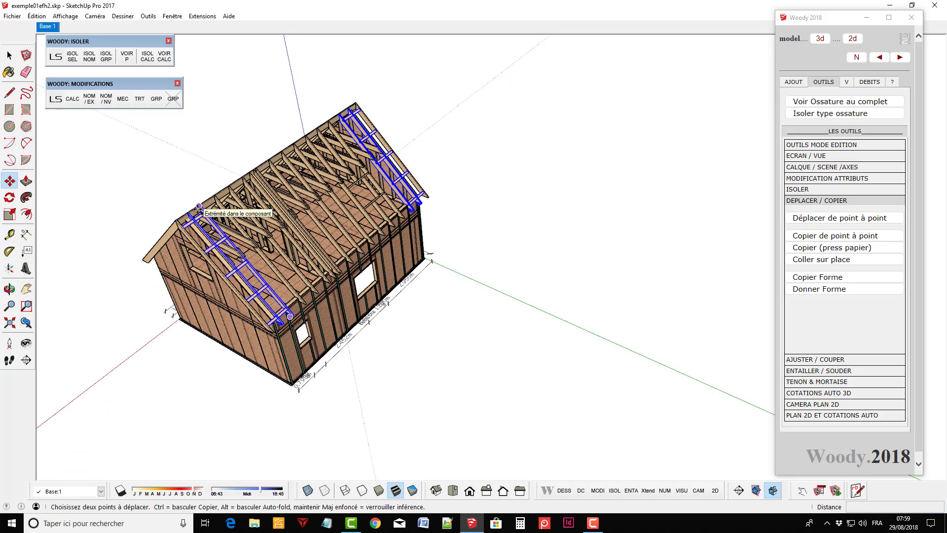
{"action": "left_click", "coordinate": [199, 207]}
{"action": "key", "text": "ctrl"}
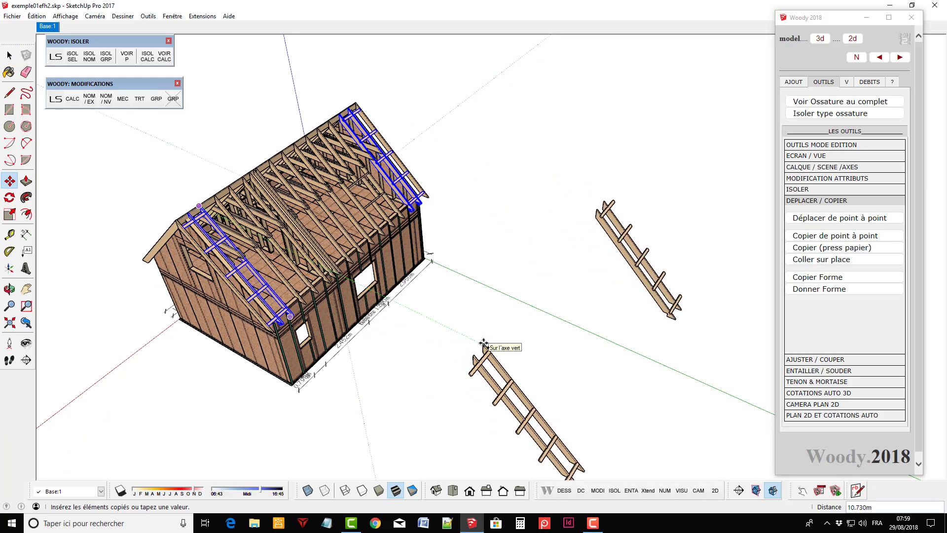
{"action": "key", "text": "shift"}
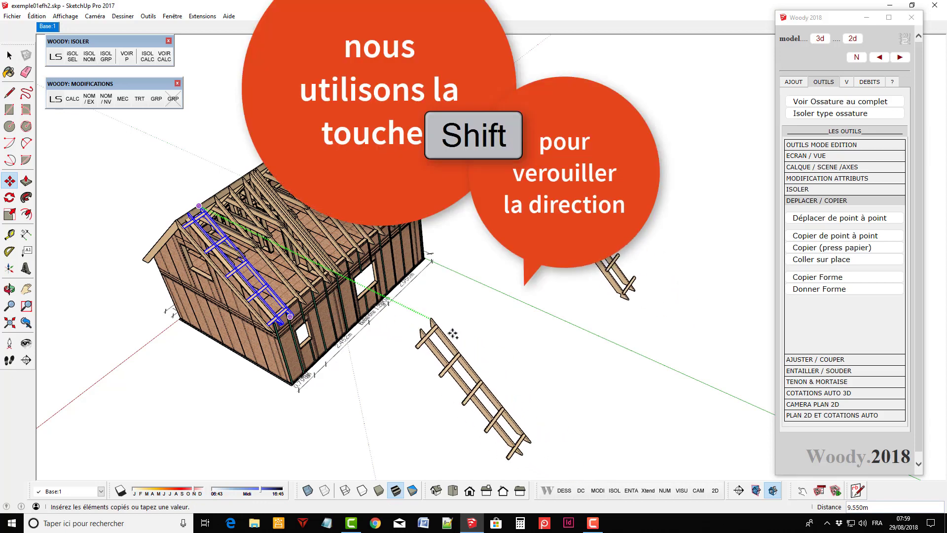
{"action": "left_click", "coordinate": [424, 319]}
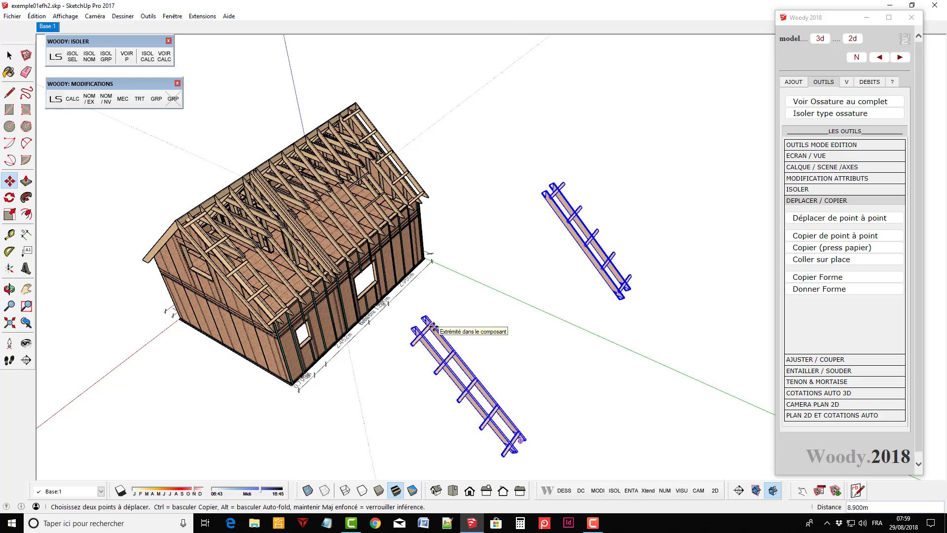
Flip the copied ladders along the green axis direction via the context menu.
{"action": "right_click", "coordinate": [433, 326]}
{"action": "mouse_move", "coordinate": [468, 215]}
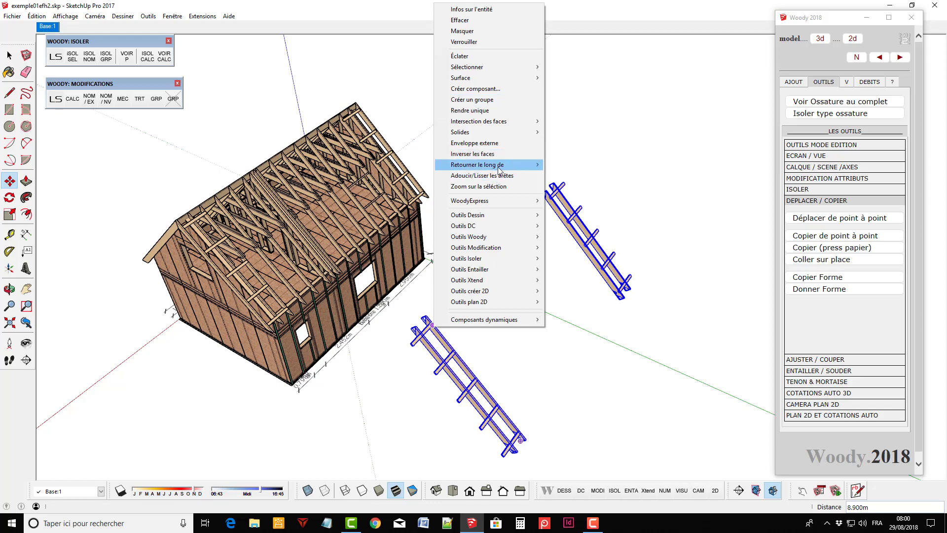
{"action": "mouse_move", "coordinate": [478, 164]}
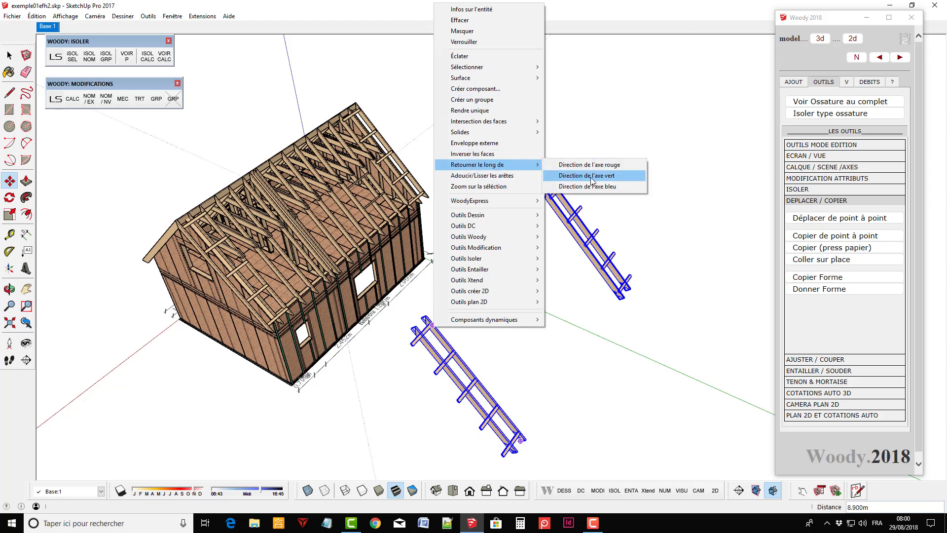
{"action": "left_click", "coordinate": [591, 180]}
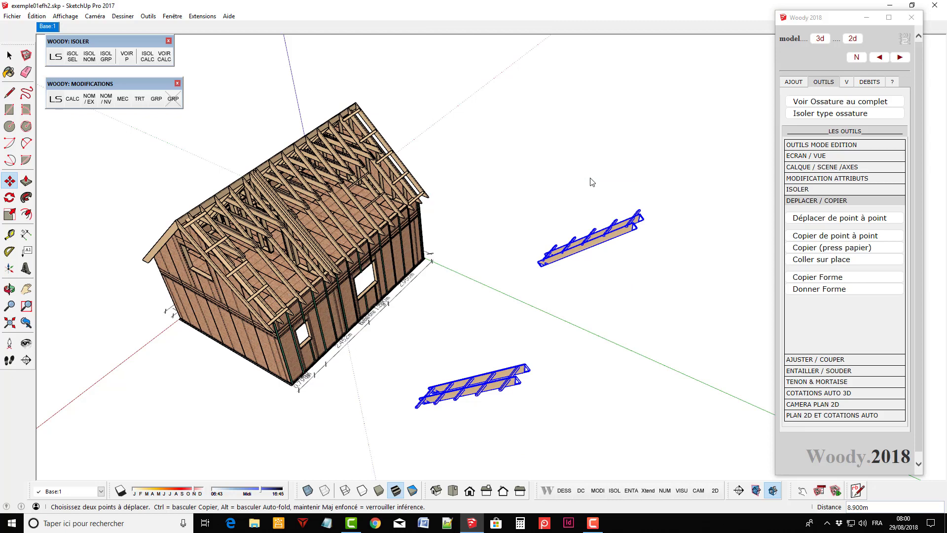
Zoom in and pick a corner of the mirrored ladder copies as the move base point.
{"action": "scroll", "coordinate": [509, 375], "scroll_direction": "up", "scroll_amount": 1}
{"action": "scroll", "coordinate": [505, 377], "scroll_direction": "up", "scroll_amount": 1}
{"action": "scroll", "coordinate": [502, 378], "scroll_direction": "up", "scroll_amount": 1}
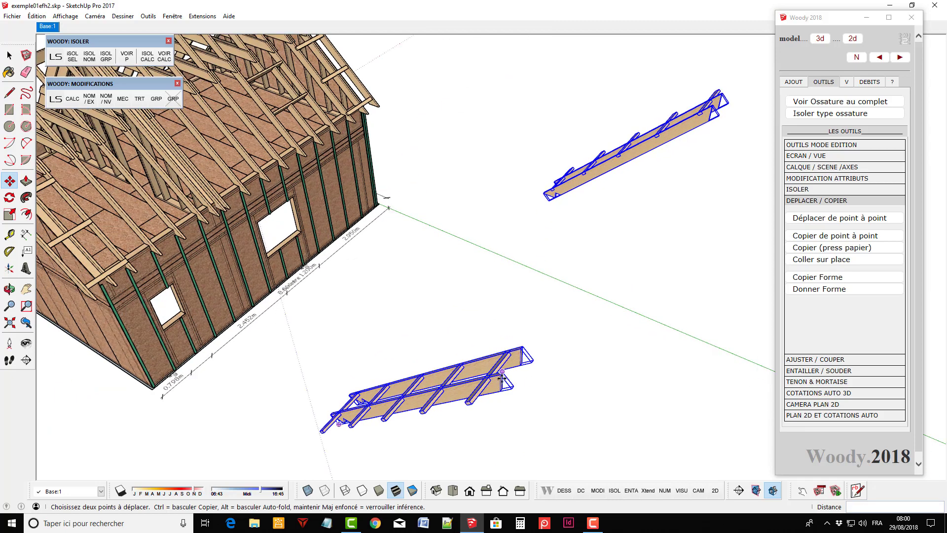
{"action": "left_click", "coordinate": [501, 376]}
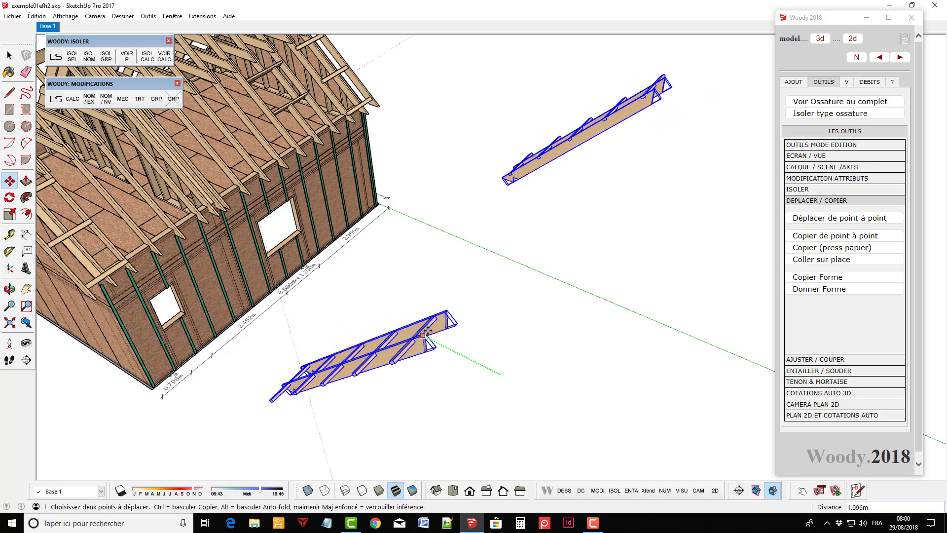
Place the ladders on the matching roof-edge intersection of the opposite slope's gable overhangs.
{"action": "scroll", "coordinate": [427, 330], "scroll_direction": "down", "scroll_amount": 2}
{"action": "scroll", "coordinate": [427, 331], "scroll_direction": "down", "scroll_amount": 2}
{"action": "scroll", "coordinate": [427, 331], "scroll_direction": "down", "scroll_amount": 2}
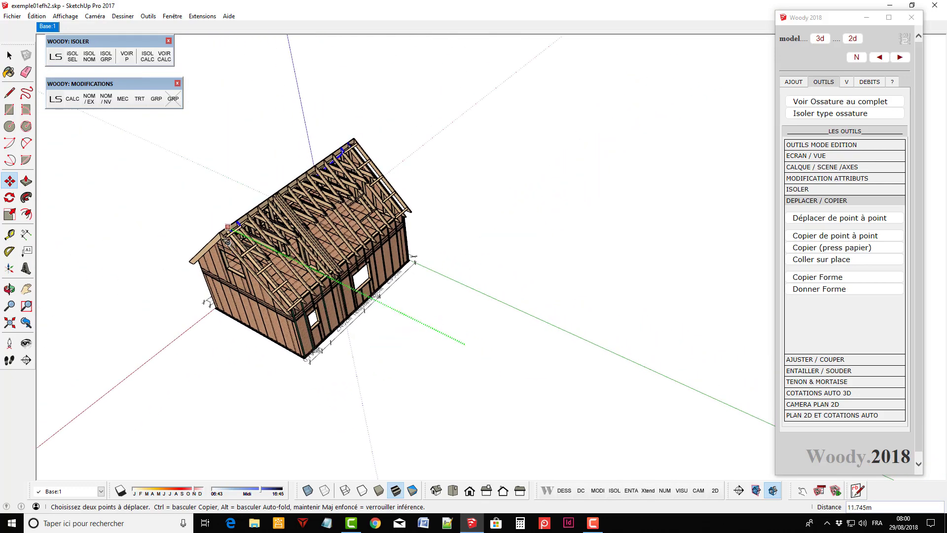
{"action": "scroll", "coordinate": [227, 242], "scroll_direction": "up", "scroll_amount": 2}
{"action": "scroll", "coordinate": [227, 242], "scroll_direction": "up", "scroll_amount": 2}
{"action": "mouse_move", "coordinate": [228, 241]}
{"action": "middle_mouse_down"}
{"action": "mouse_move", "coordinate": [423, 357]}
{"action": "mouse_move", "coordinate": [440, 345]}
{"action": "middle_mouse_up"}
{"action": "scroll", "coordinate": [444, 343], "scroll_direction": "up", "scroll_amount": 2}
{"action": "scroll", "coordinate": [449, 340], "scroll_direction": "up", "scroll_amount": 2}
{"action": "scroll", "coordinate": [453, 337], "scroll_direction": "up", "scroll_amount": 2}
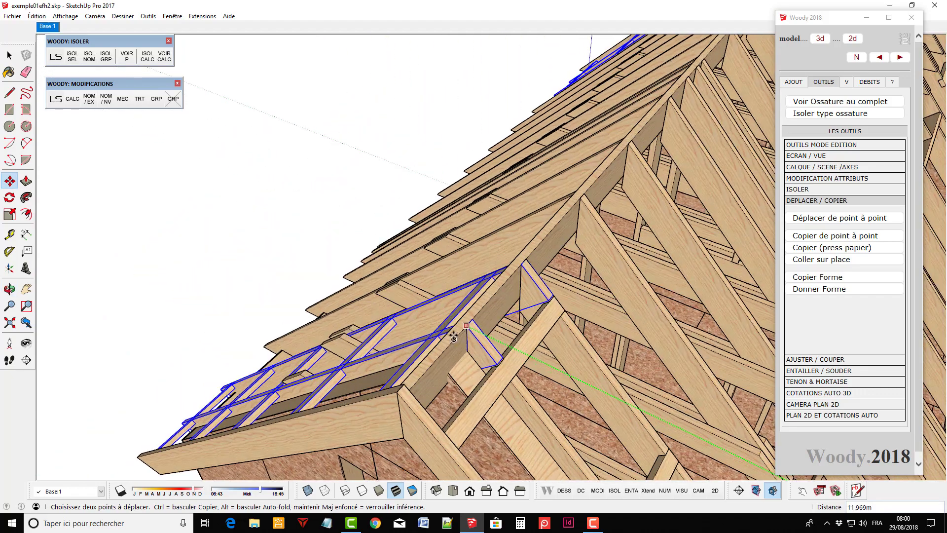
{"action": "scroll", "coordinate": [454, 337], "scroll_direction": "up", "scroll_amount": 1}
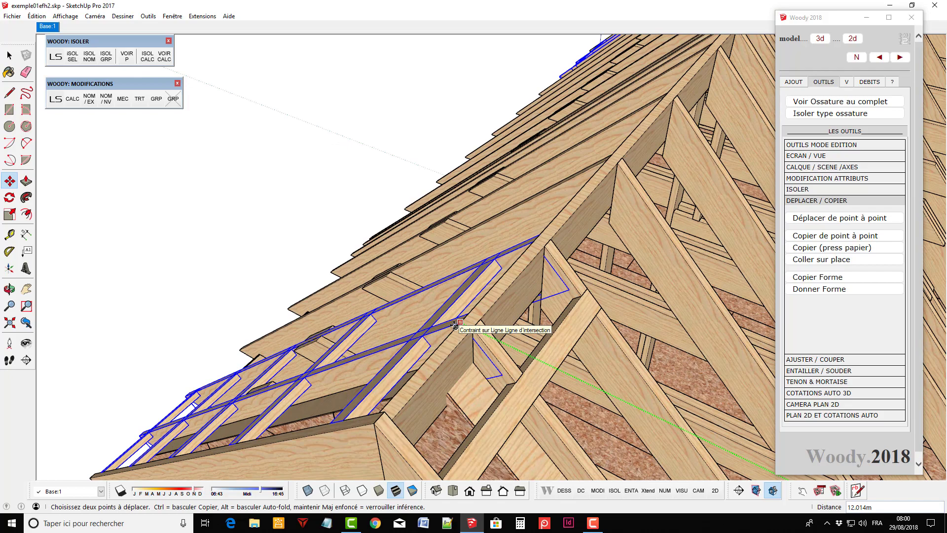
{"action": "left_click", "coordinate": [455, 326]}
{"action": "scroll", "coordinate": [267, 276], "scroll_direction": "down", "scroll_amount": 3}
{"action": "scroll", "coordinate": [268, 273], "scroll_direction": "down", "scroll_amount": 3}
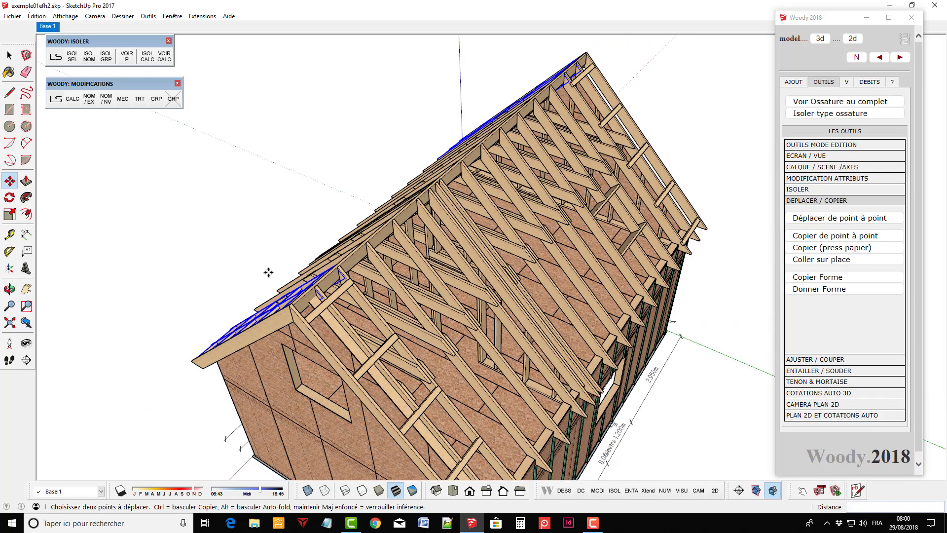
{"action": "scroll", "coordinate": [269, 272], "scroll_direction": "down", "scroll_amount": 2}
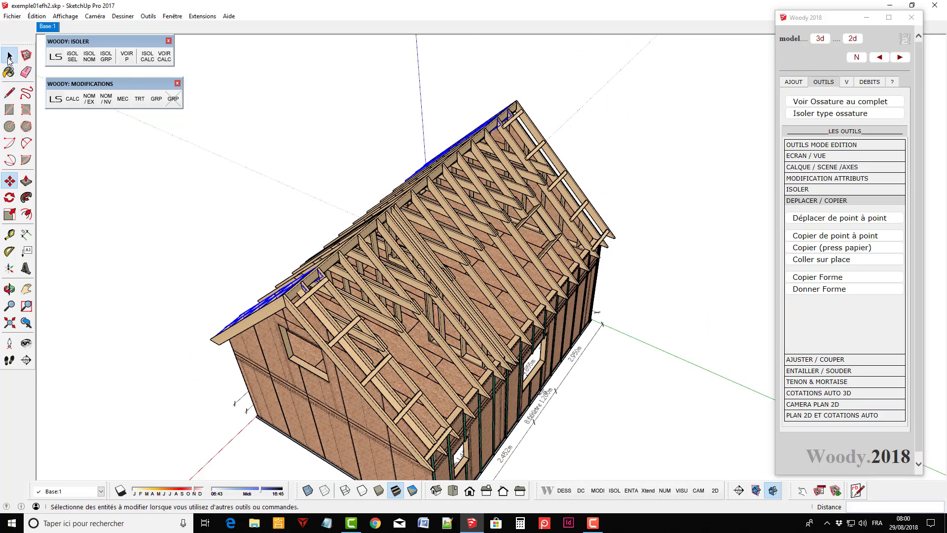
{"action": "left_click", "coordinate": [8, 57]}
{"action": "mouse_move", "coordinate": [140, 287]}
{"action": "middle_mouse_down"}
{"action": "mouse_move", "coordinate": [160, 295]}
{"action": "mouse_move", "coordinate": [404, 280]}
{"action": "mouse_move", "coordinate": [401, 358]}
{"action": "middle_mouse_up"}
{"action": "scroll", "coordinate": [401, 359], "scroll_direction": "down", "scroll_amount": 2}
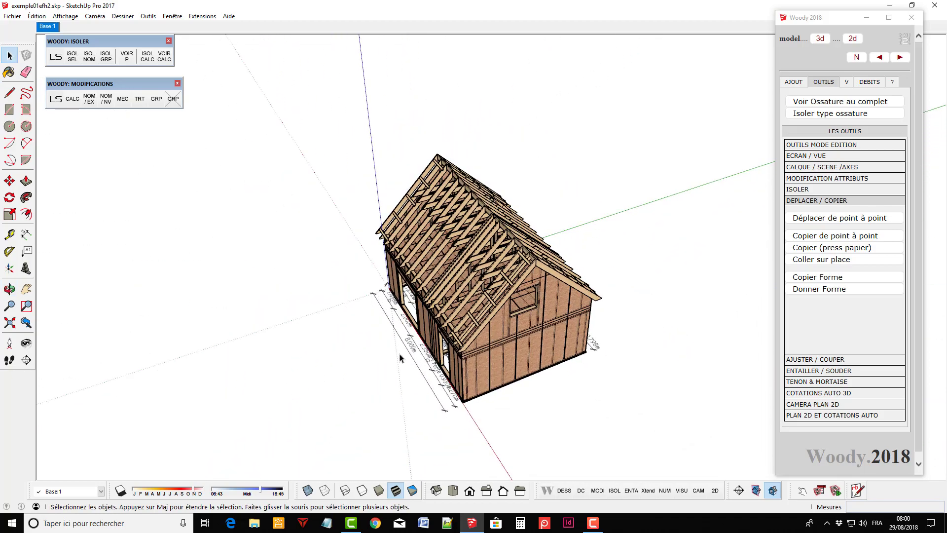
{"action": "mouse_move", "coordinate": [319, 334]}
{"action": "middle_mouse_down"}
{"action": "mouse_move", "coordinate": [762, 362]}
{"action": "mouse_move", "coordinate": [670, 367]}
{"action": "mouse_move", "coordinate": [266, 298]}
{"action": "mouse_move", "coordinate": [227, 275]}
{"action": "middle_mouse_up"}
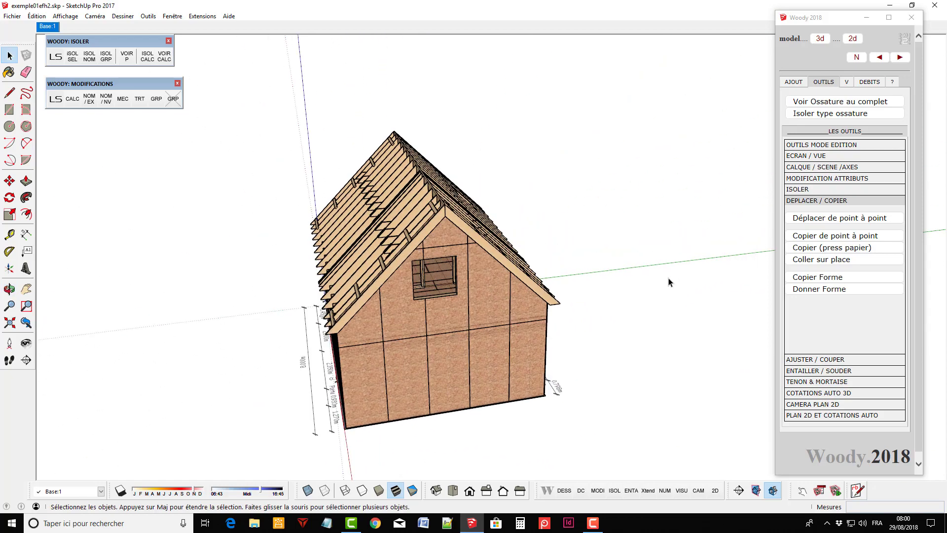
{"action": "mouse_move", "coordinate": [669, 282]}
{"action": "middle_mouse_down"}
{"action": "mouse_move", "coordinate": [524, 321]}
{"action": "mouse_move", "coordinate": [665, 307]}
{"action": "middle_mouse_up"}
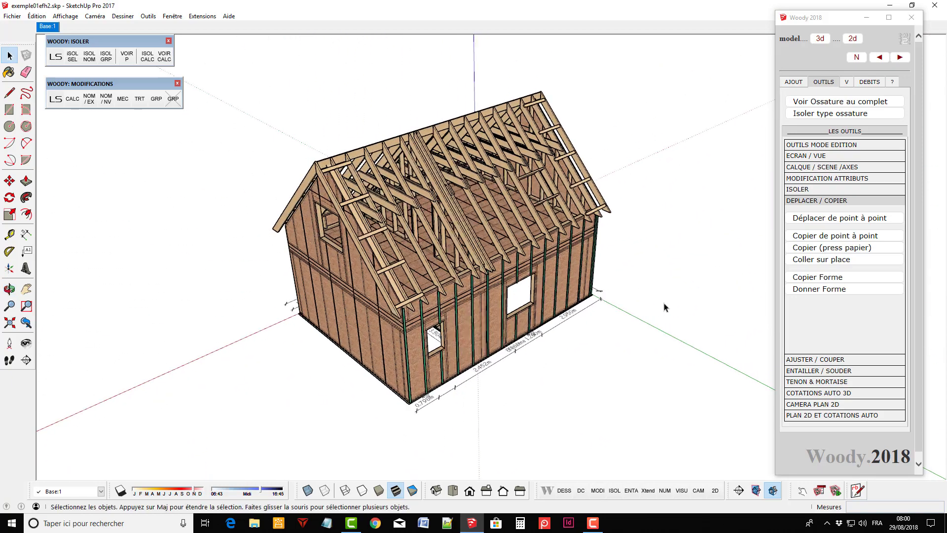
{"action": "scroll", "coordinate": [665, 308], "scroll_direction": "up", "scroll_amount": 2}
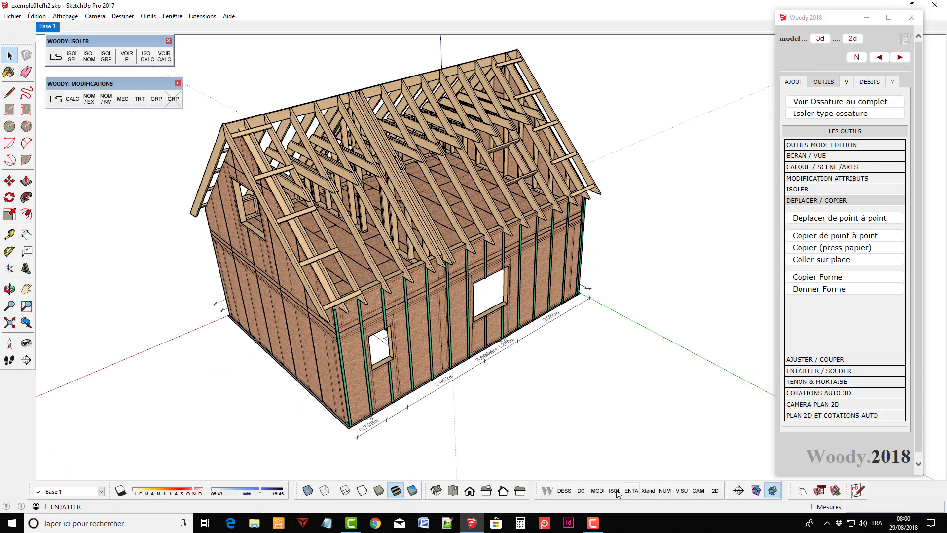
Release all Woody pieces with DC > LIB, acknowledge the 'Les pièces sont libérées !' notice, then inspect the frame.
{"action": "left_click", "coordinate": [581, 491]}
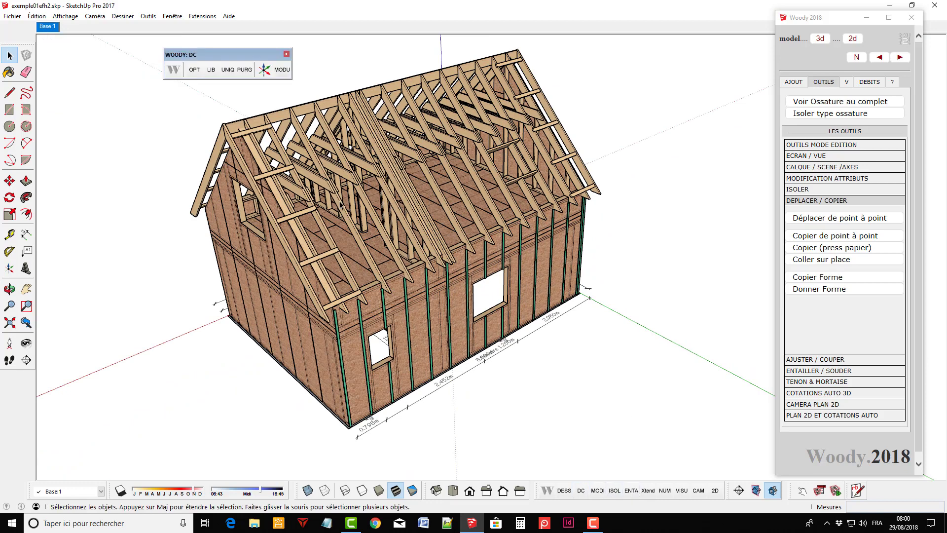
{"action": "left_click", "coordinate": [212, 71]}
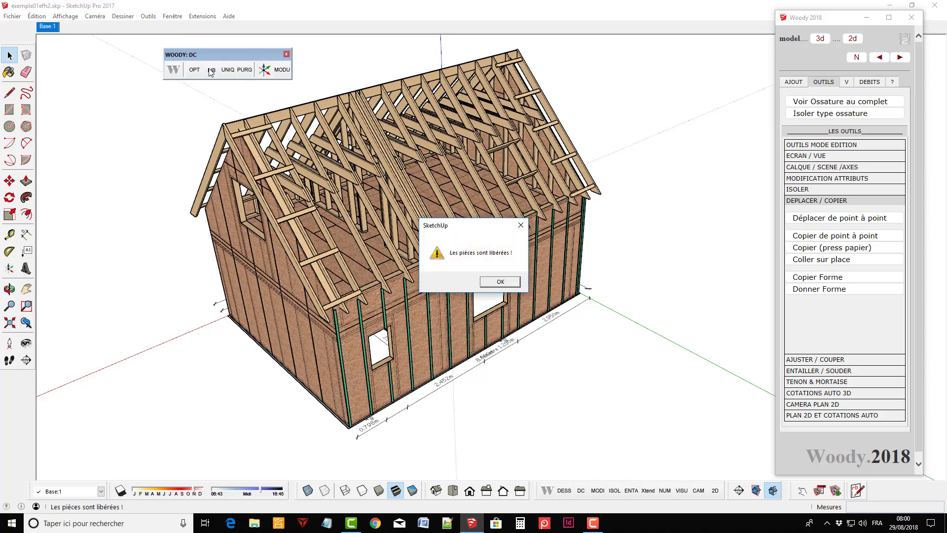
{"action": "left_click", "coordinate": [501, 282]}
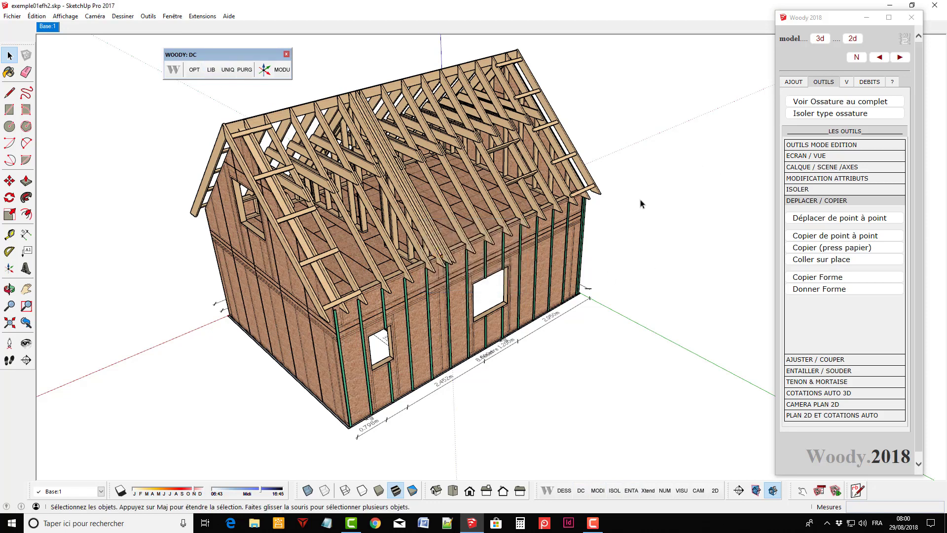
{"action": "mouse_move", "coordinate": [464, 317]}
{"action": "middle_mouse_down"}
{"action": "mouse_move", "coordinate": [598, 370]}
{"action": "mouse_move", "coordinate": [736, 338]}
{"action": "mouse_move", "coordinate": [422, 332]}
{"action": "mouse_move", "coordinate": [500, 343]}
{"action": "middle_mouse_up"}
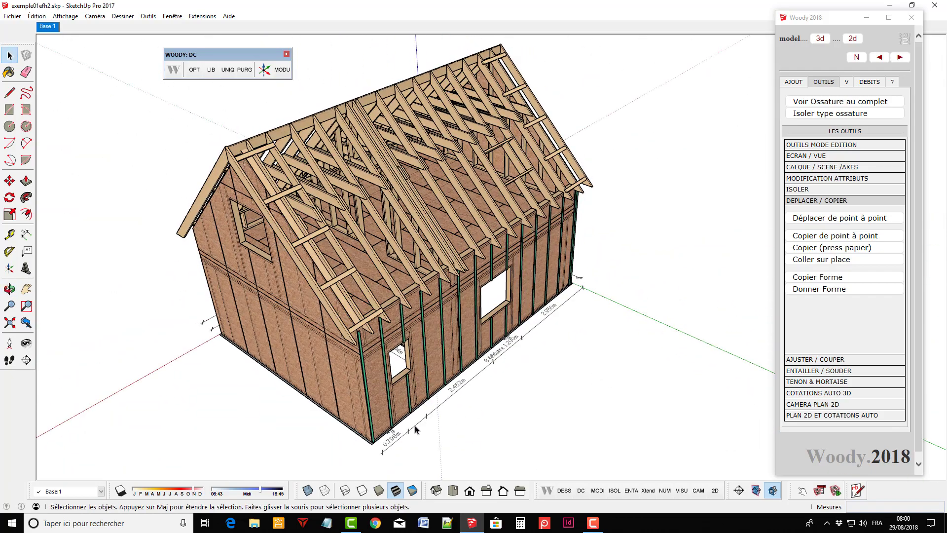